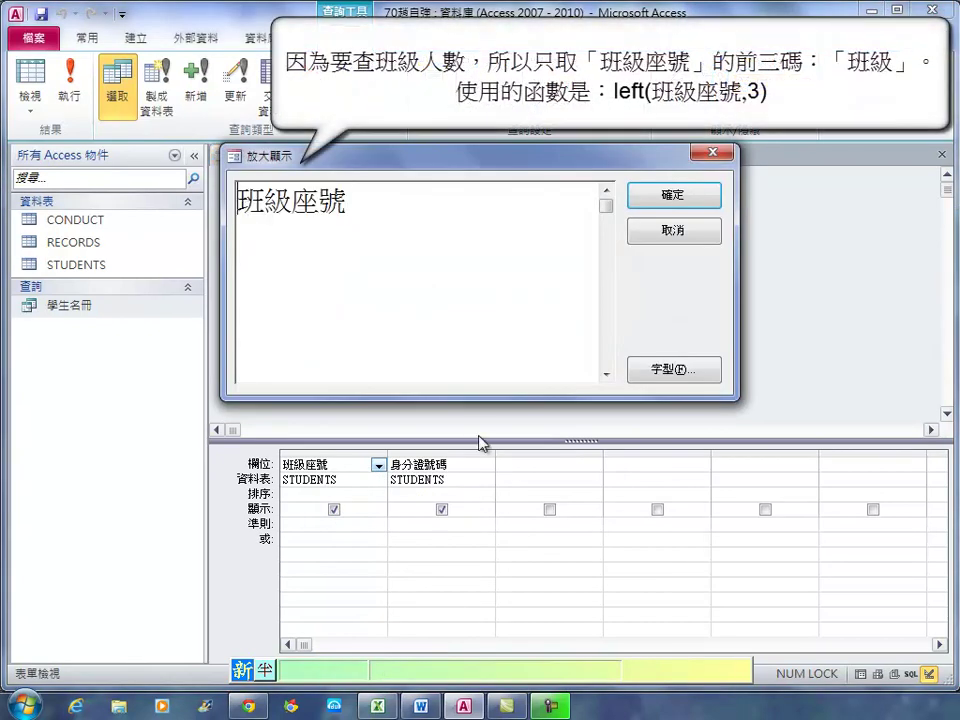
- Turn the 班級座號 query field into the calculated field 班級:left(班級座號,3)
type("班級")
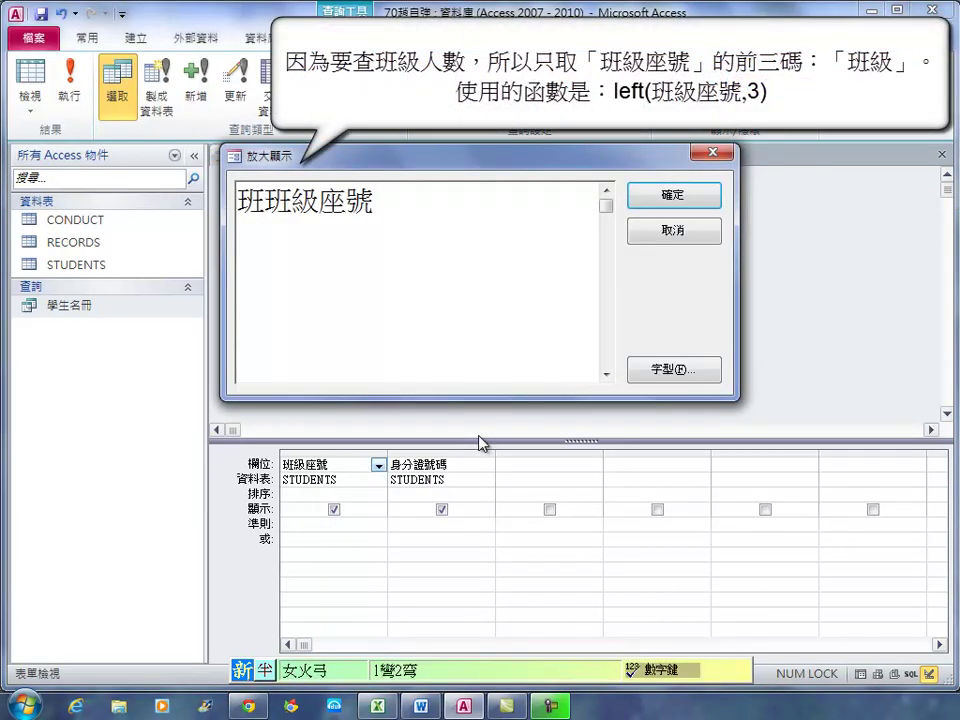
type(":")
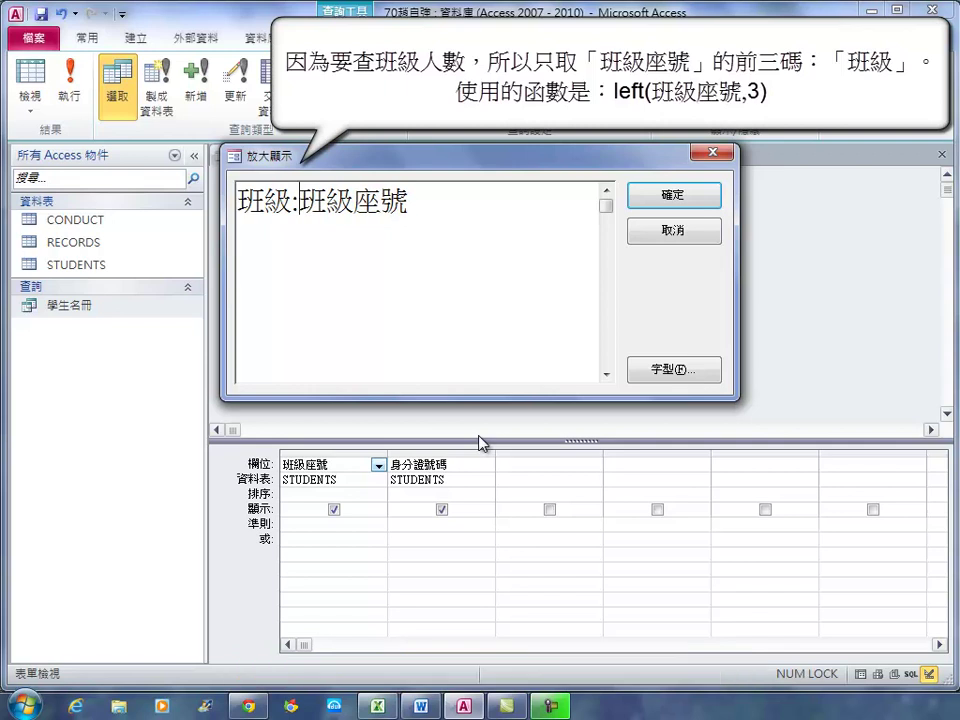
type("left")
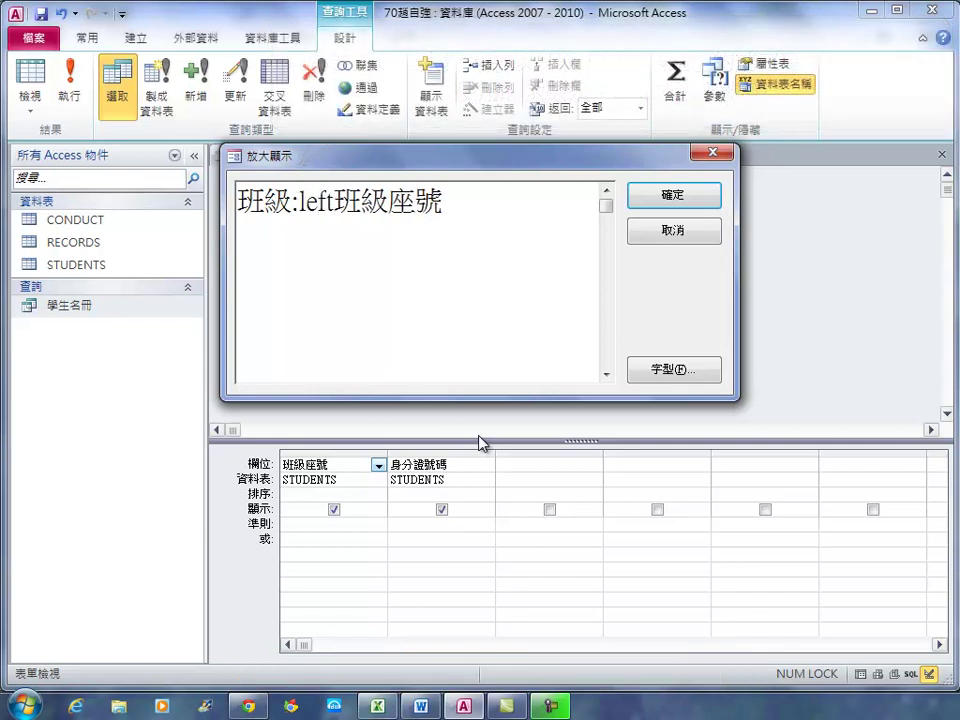
type("(")
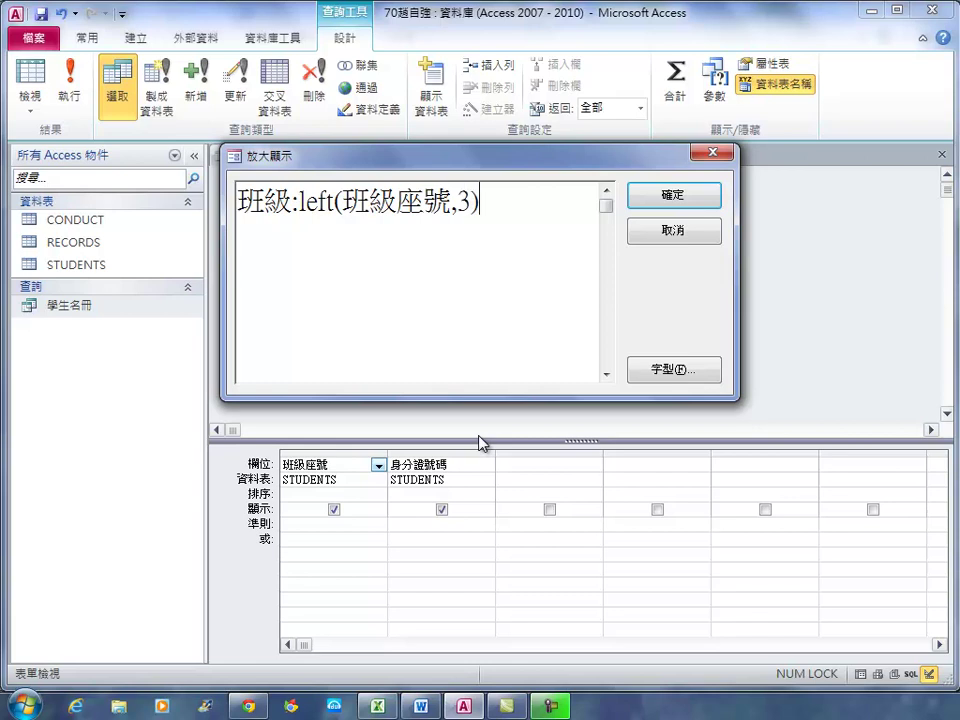
left_click(645, 199)
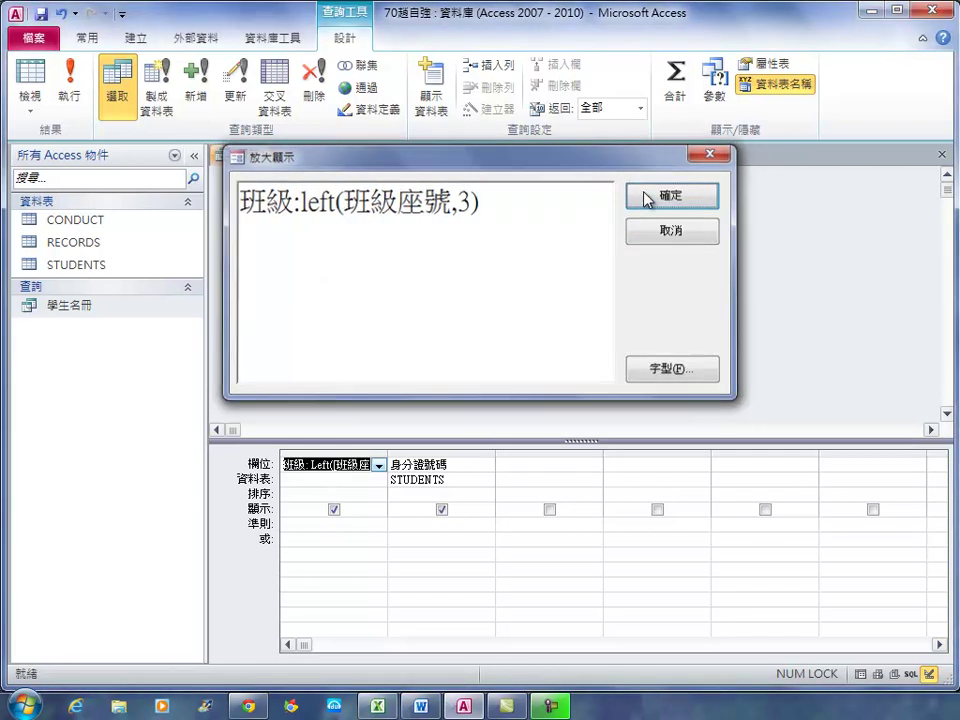
- Show the totals row in the query design and set the 身分證號碼 field's total to 筆數 (count)
right_click(457, 482)
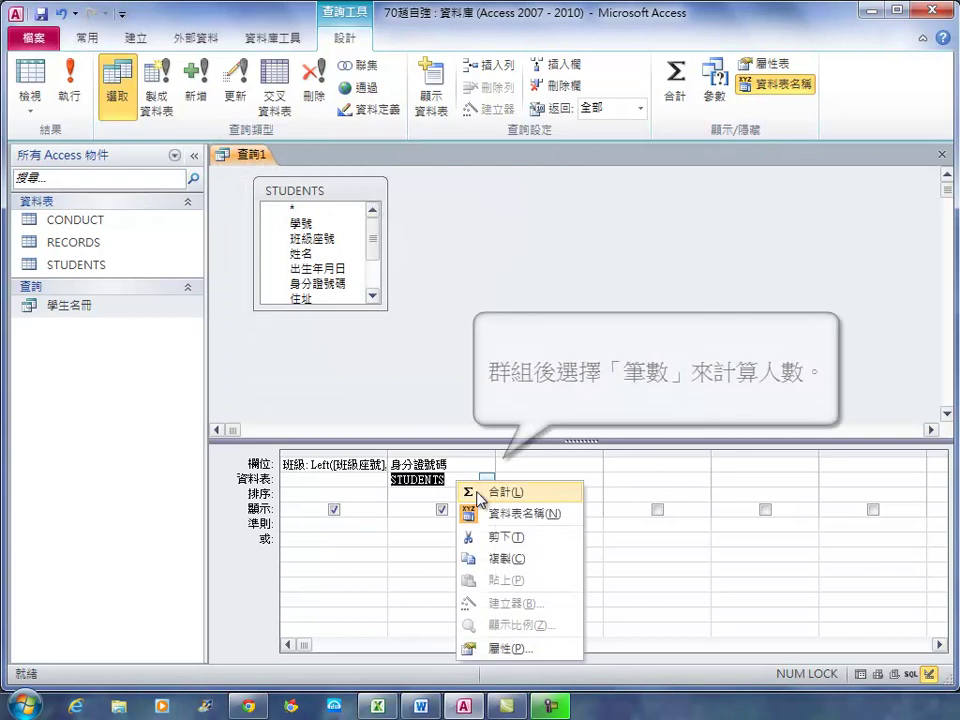
left_click(483, 493)
left_click(484, 494)
left_click(487, 496)
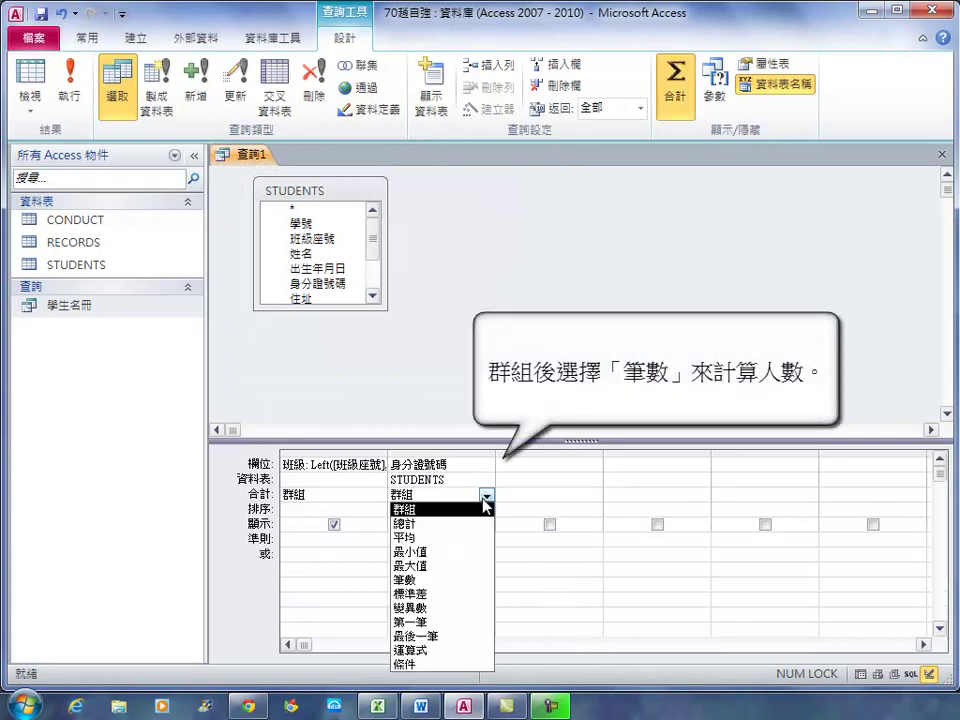
left_click(437, 580)
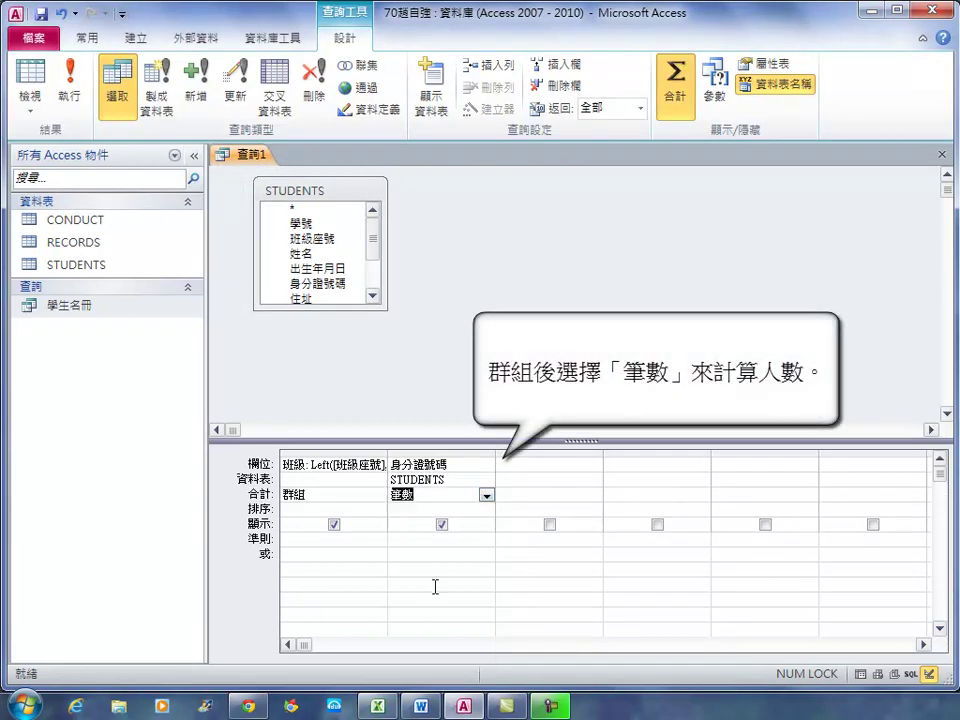
- Display the query in datasheet view and save it as 班級人數
left_click(30, 80)
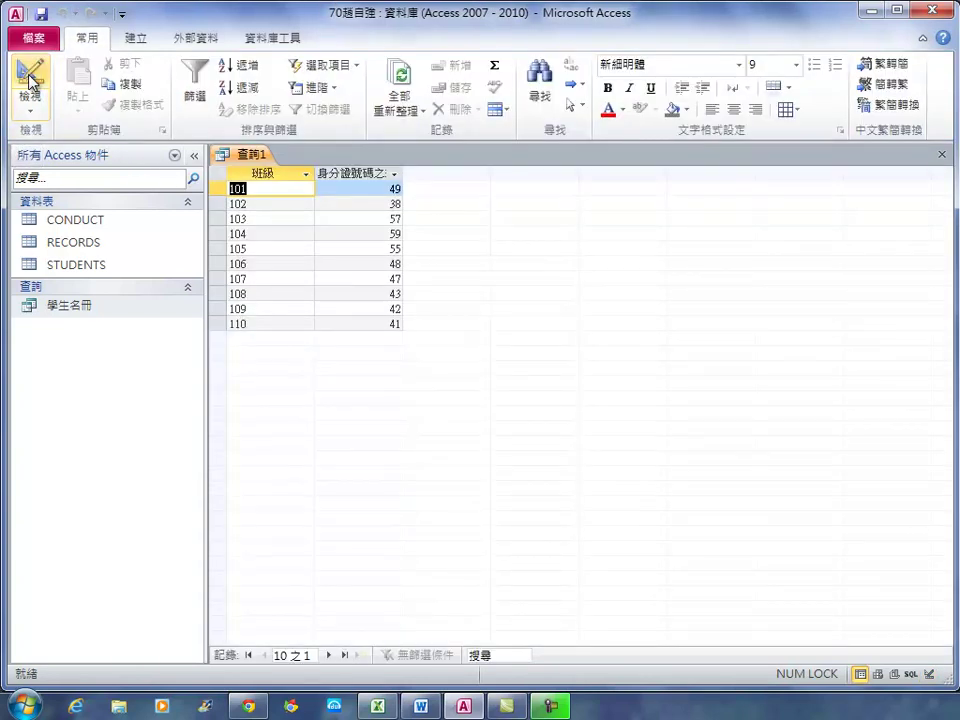
left_click(41, 14)
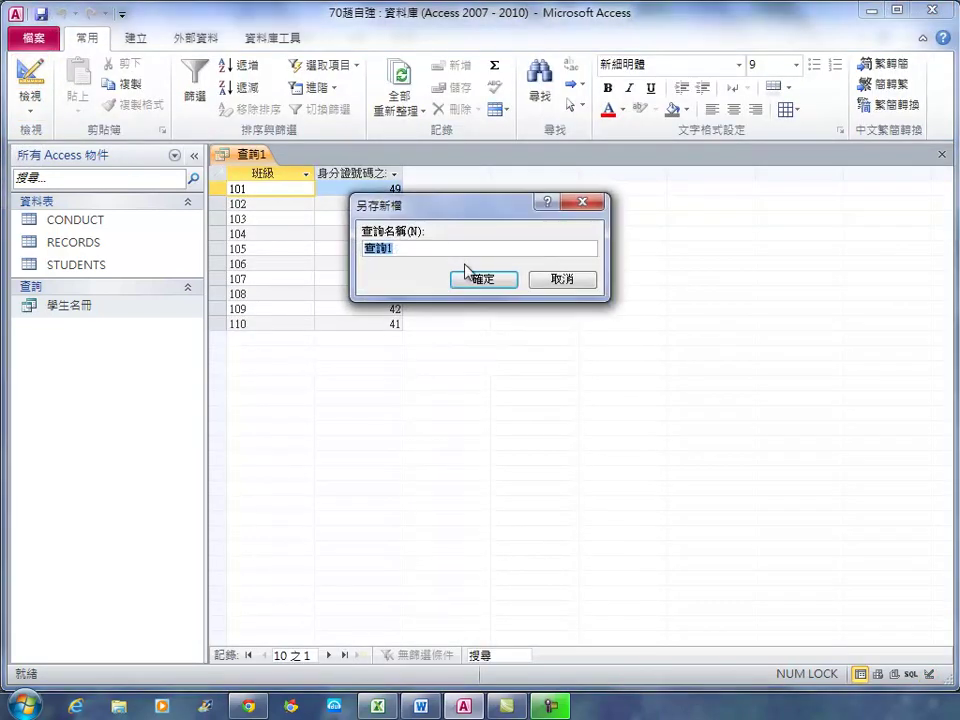
key("ctrl+space")
type("班級人數")
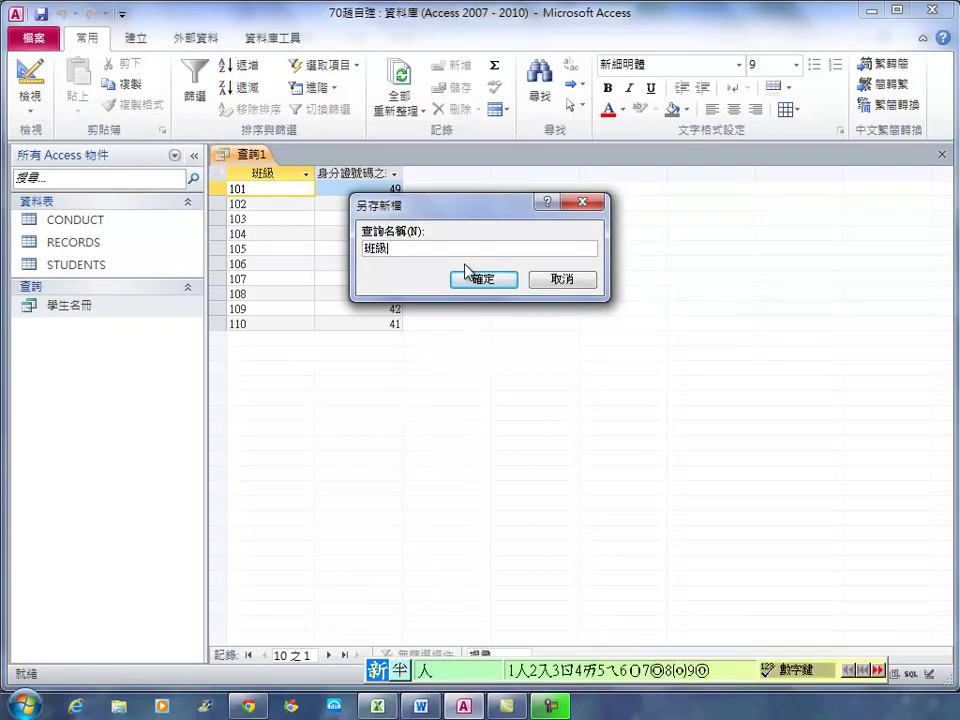
left_click(484, 282)
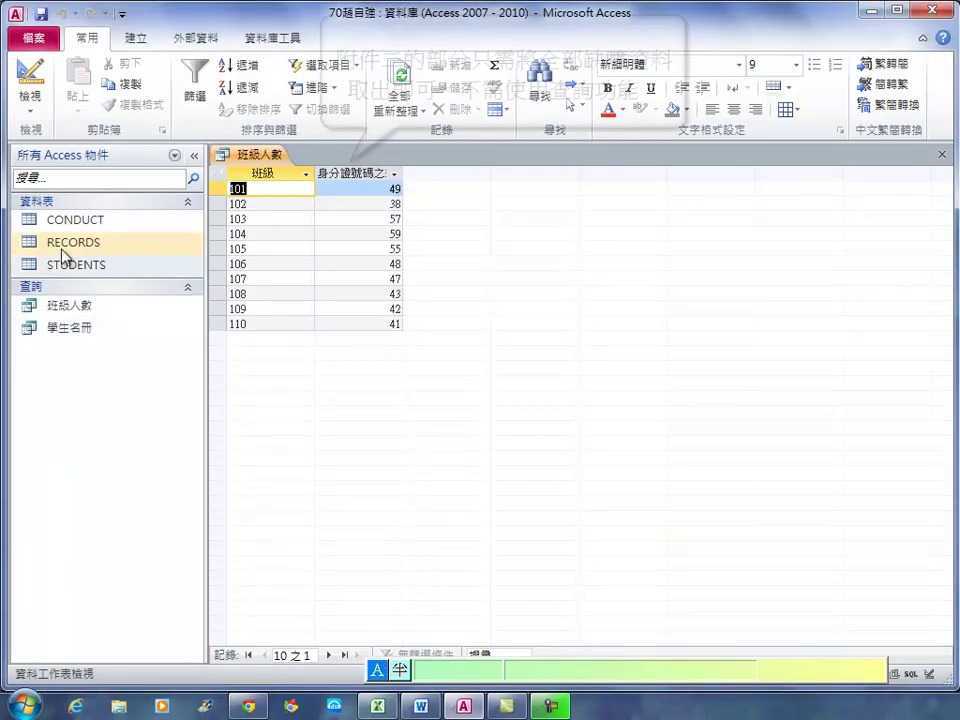
- Open the RECORDS table and copy all of its records
double_click(75, 243)
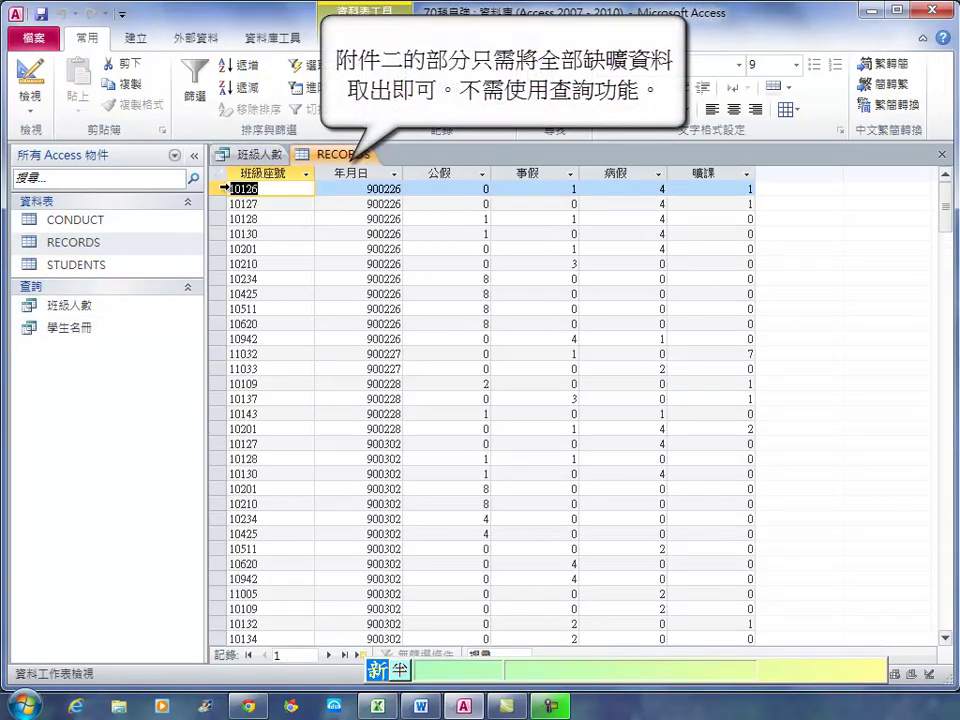
left_click(219, 175)
right_click(221, 176)
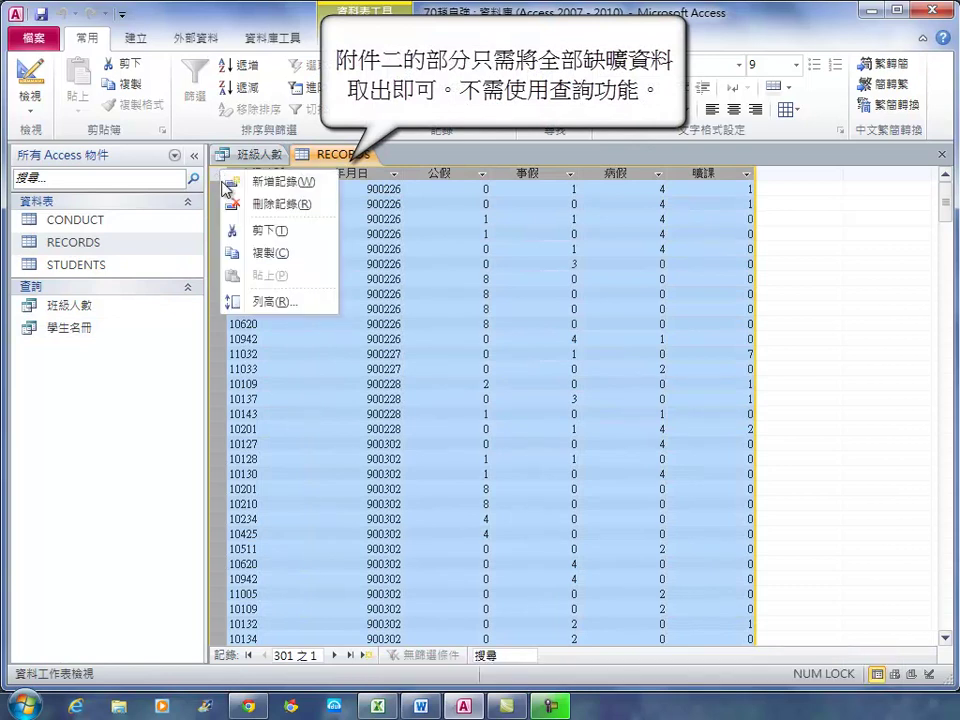
left_click(262, 255)
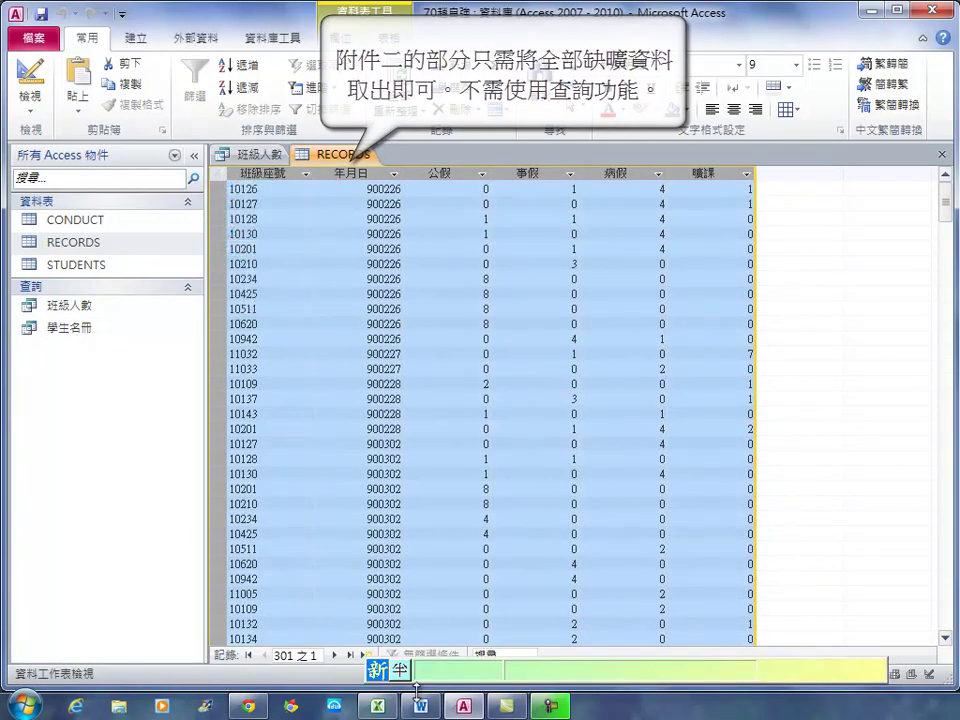
- Switch to Excel and paste the copied records as CSV at cell A1 of 工作表2
left_click(379, 706)
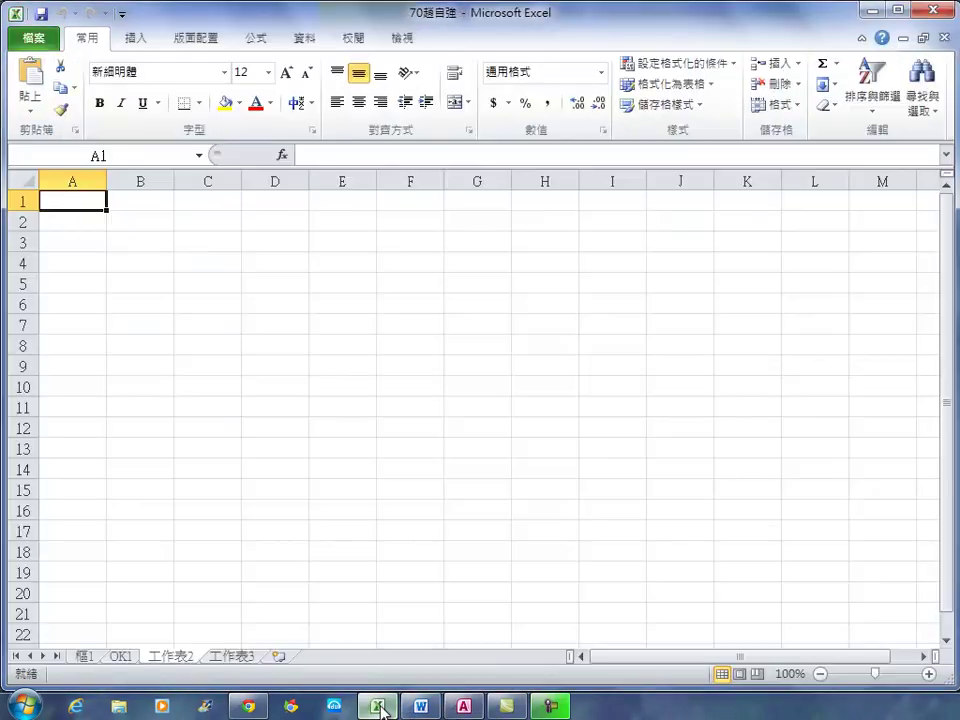
right_click(64, 202)
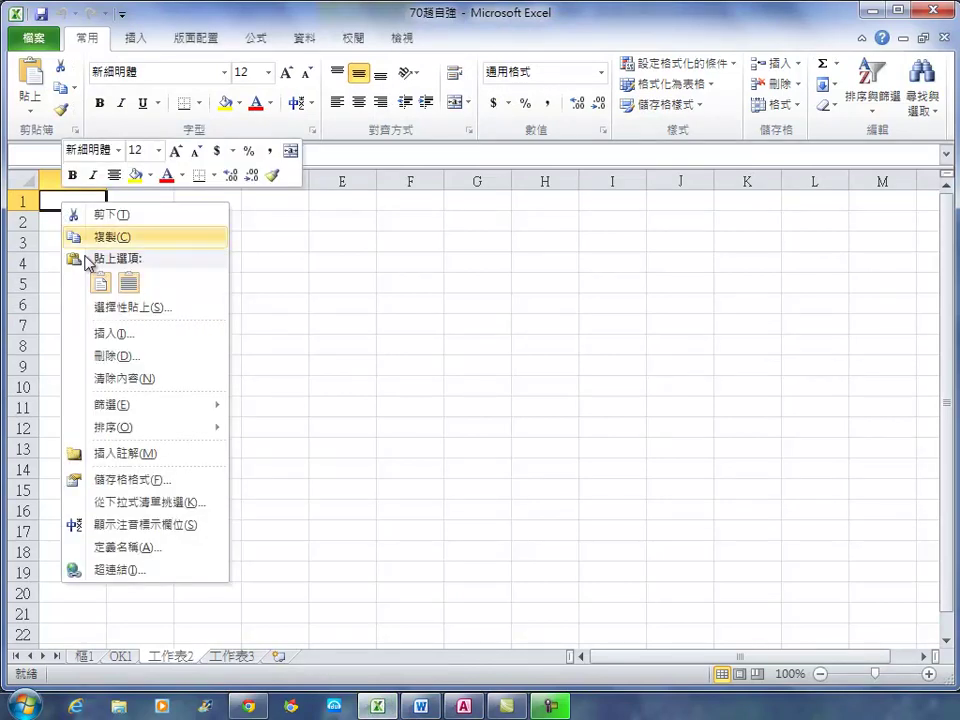
left_click(111, 308)
left_click(110, 247)
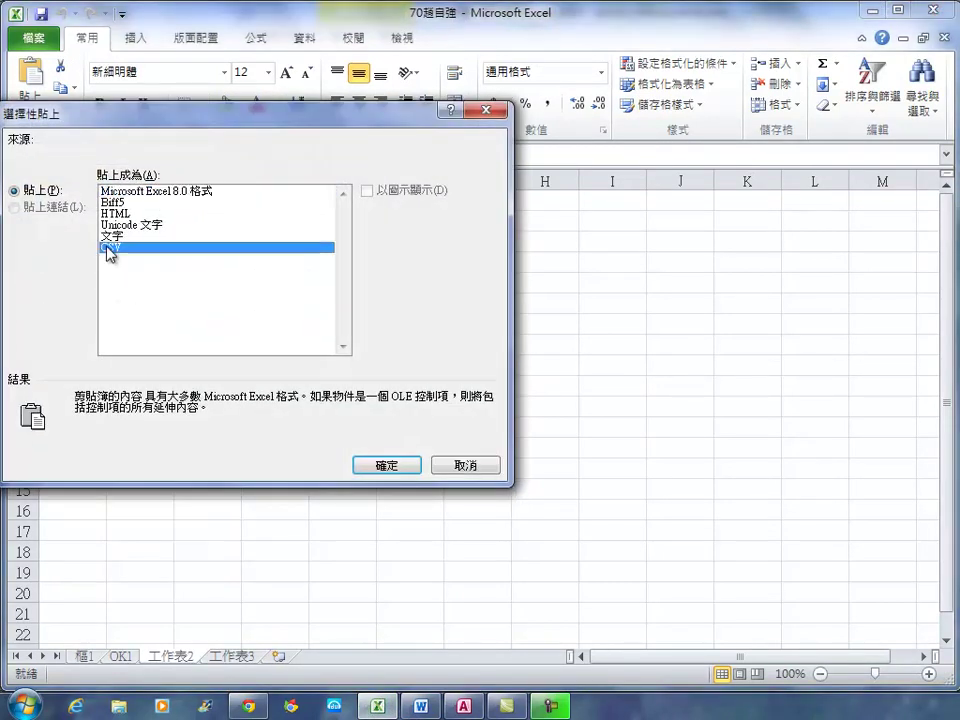
left_click(384, 464)
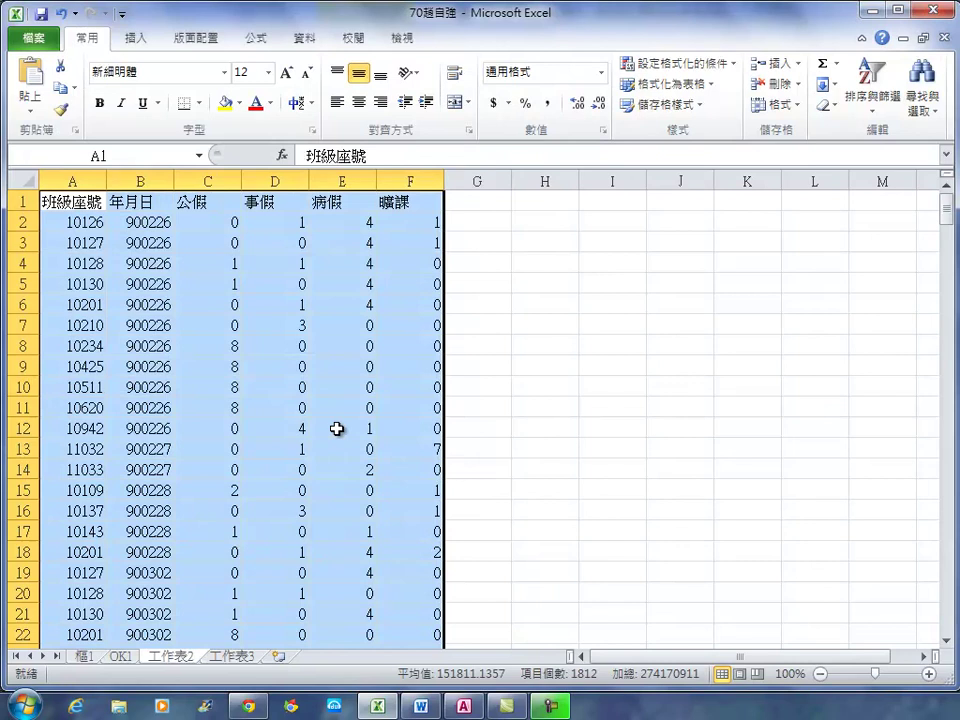
- Duplicate the 班級座號 column by inserting a copy of it before column A
left_click(88, 177)
right_click(88, 177)
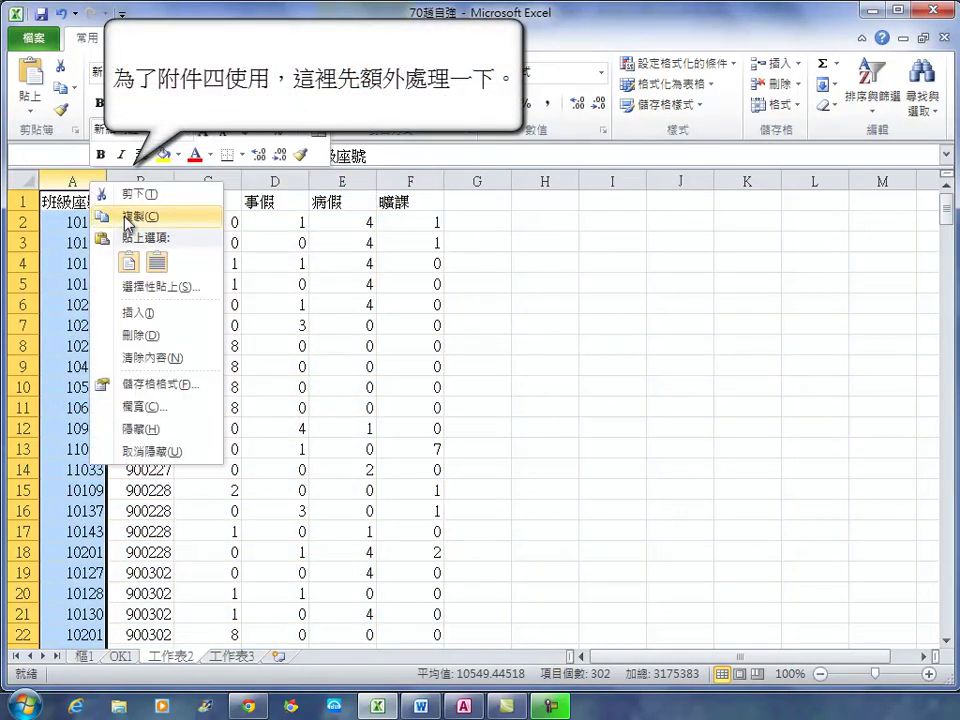
left_click(128, 218)
right_click(64, 179)
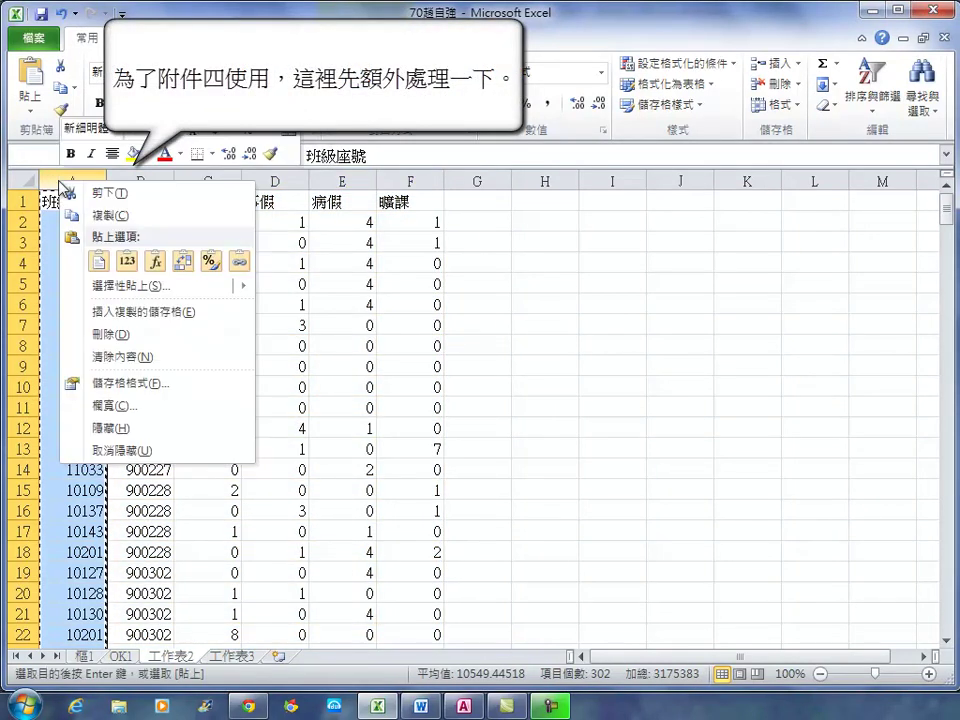
left_click(124, 312)
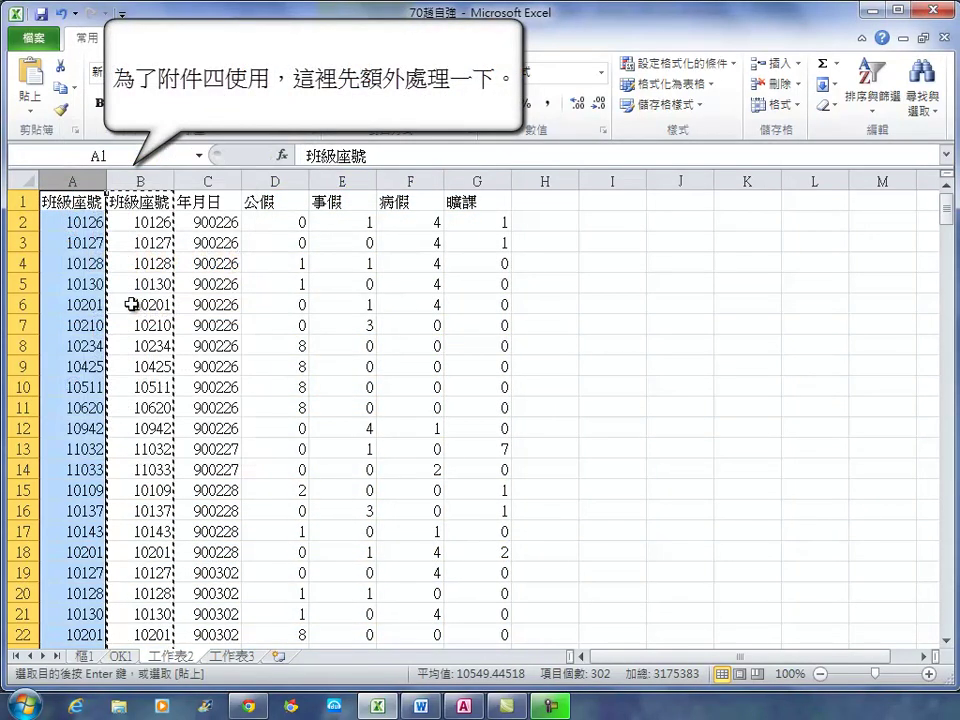
- Insert a blank column after the first 班級座號 column and another between 年月日 and 公假
left_click(149, 177)
right_click(149, 178)
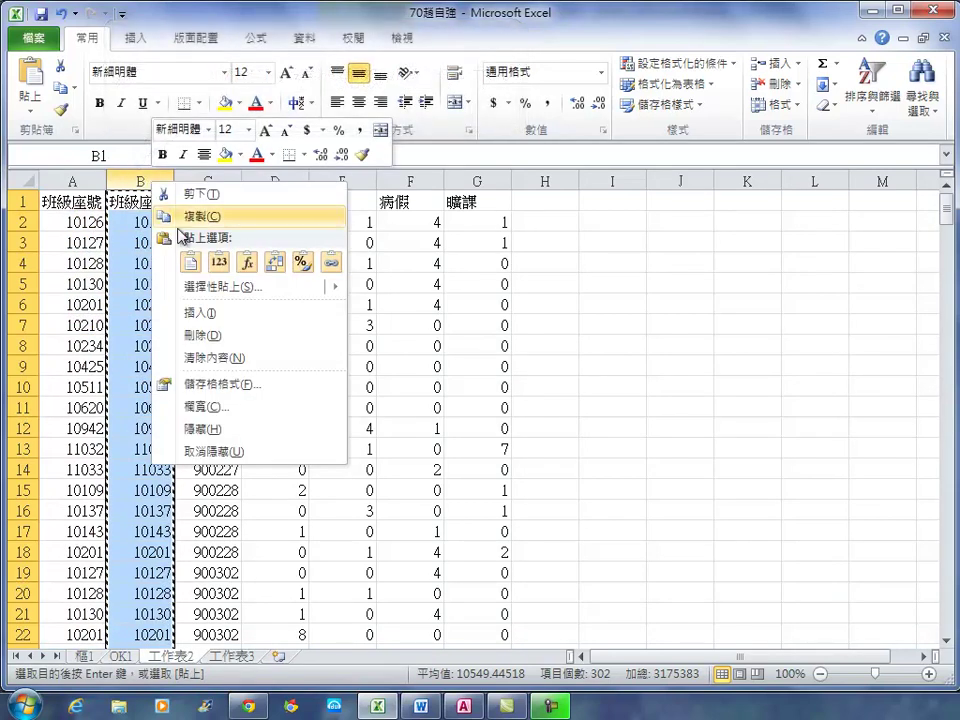
left_click(199, 316)
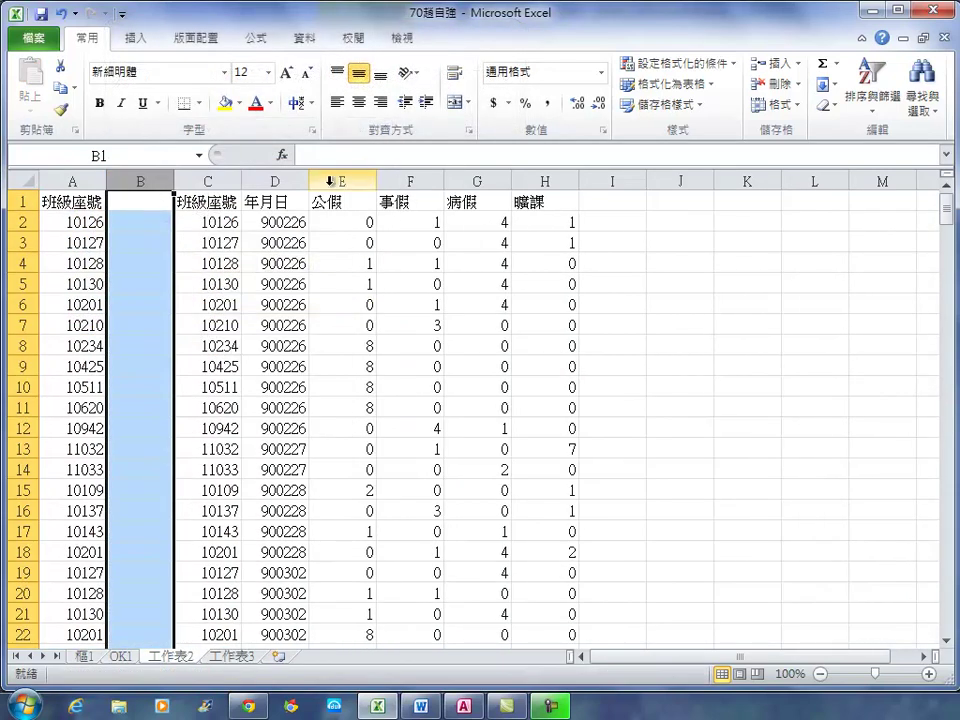
left_click(335, 181)
right_click(333, 182)
left_click(355, 316)
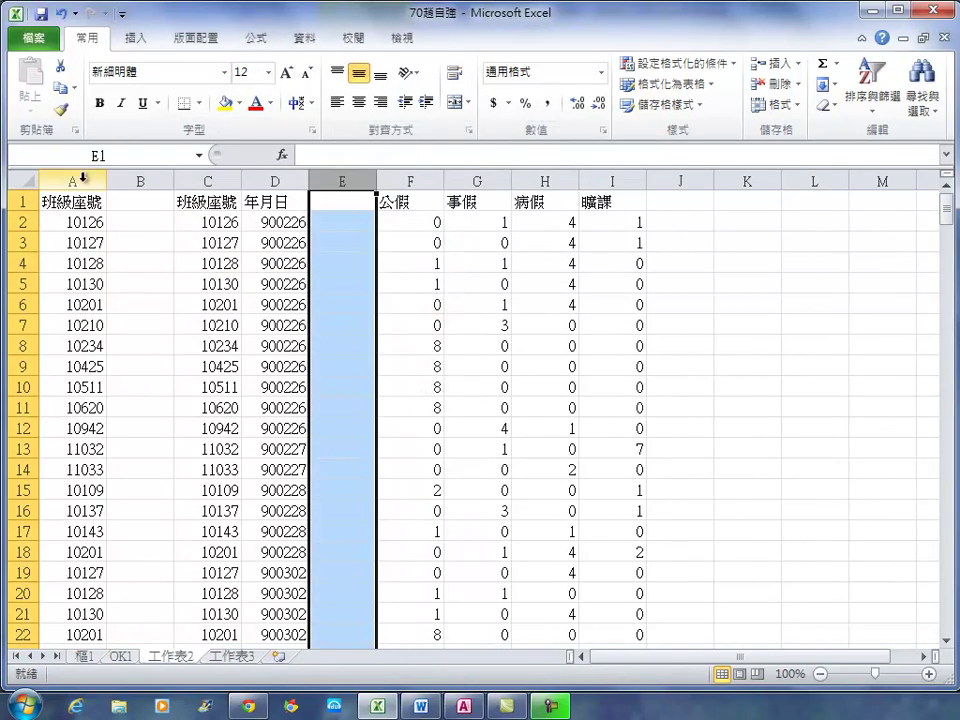
- Split column A into 班級 and 座號 with fixed-width Text to Columns, breaking after the third digit
left_click(90, 182)
left_click(297, 42)
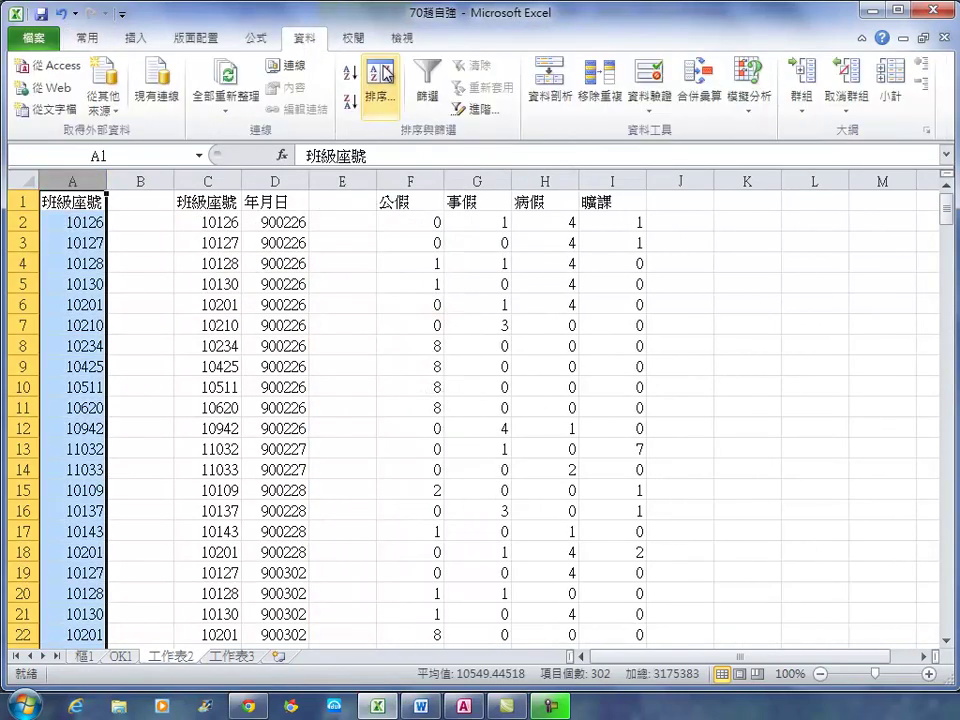
left_click(550, 88)
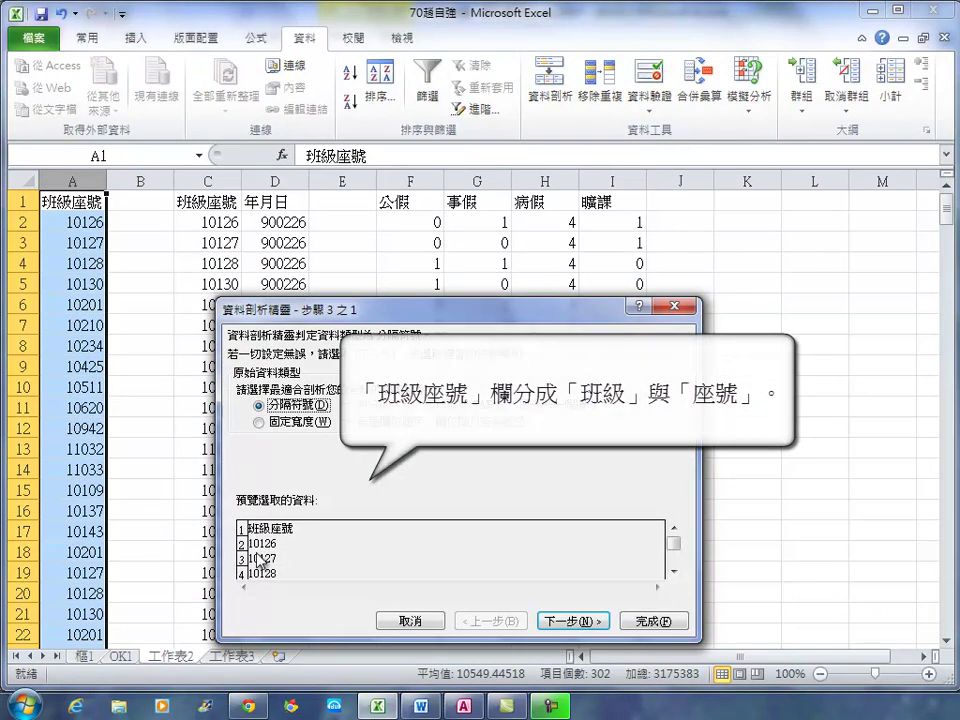
left_click(262, 424)
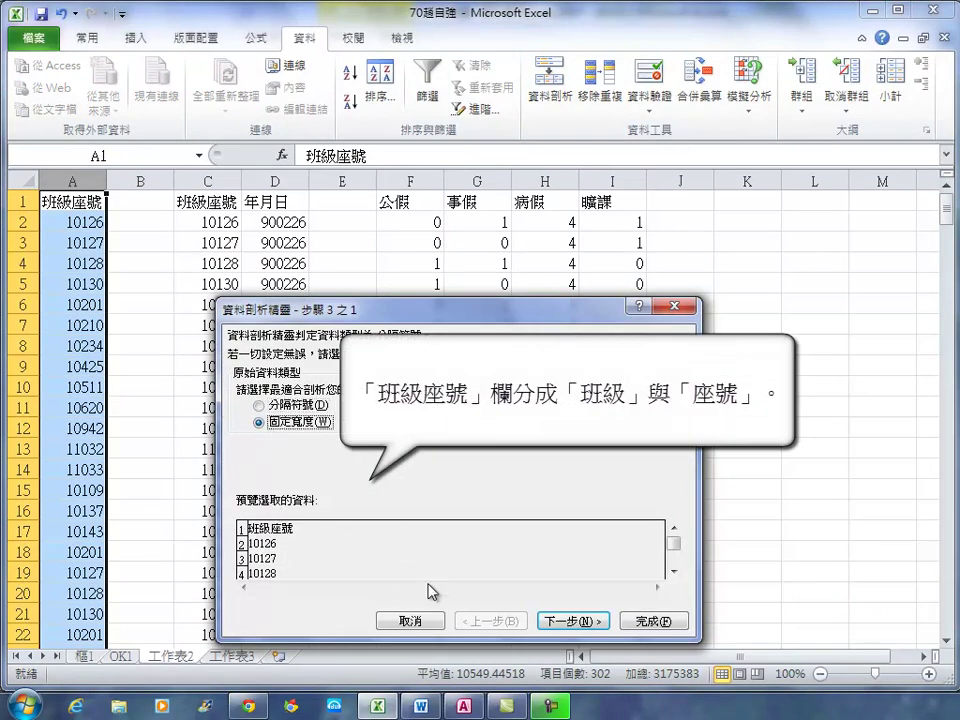
key("Return")
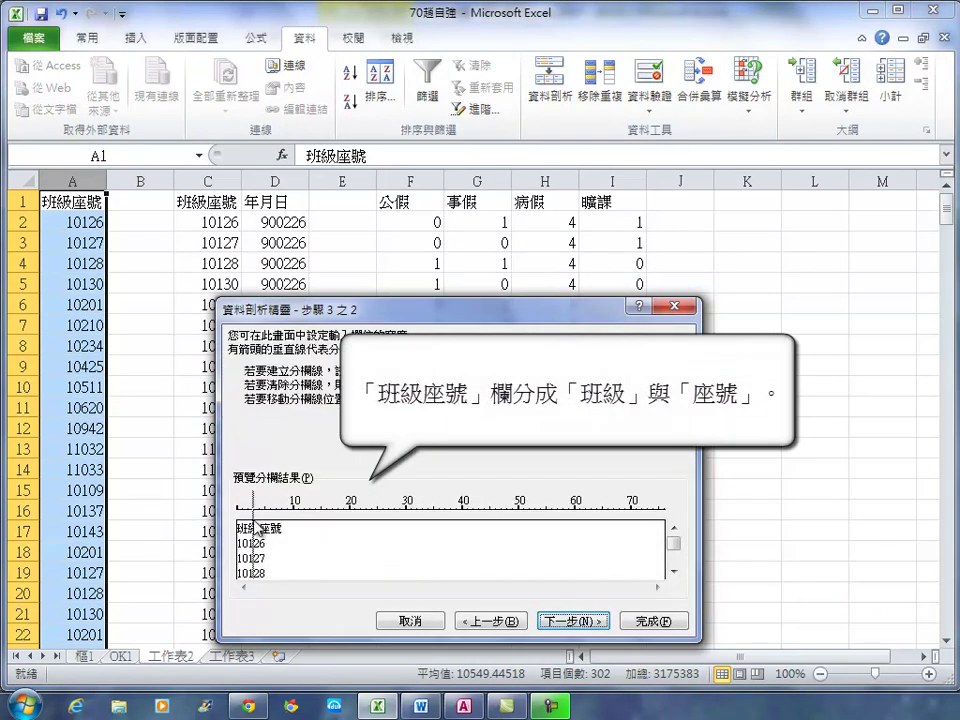
left_click(648, 620)
- Split the 年月日 column into 年月 and 日 with fixed-width Text to Columns, breaking after the fourth digit
left_click(275, 180)
left_click(551, 92)
left_click(262, 422)
left_click(572, 620)
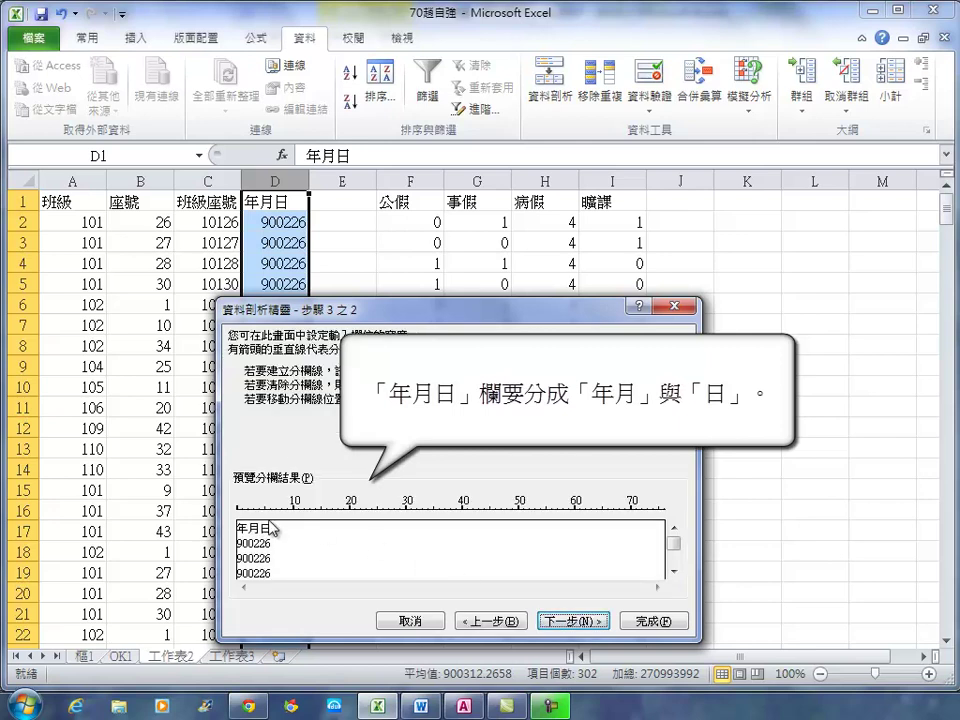
left_click(645, 621)
- Create a pivot table from 工作表2 range A1:I302 on a new worksheet, with 年月 as the report filter
left_click(228, 347)
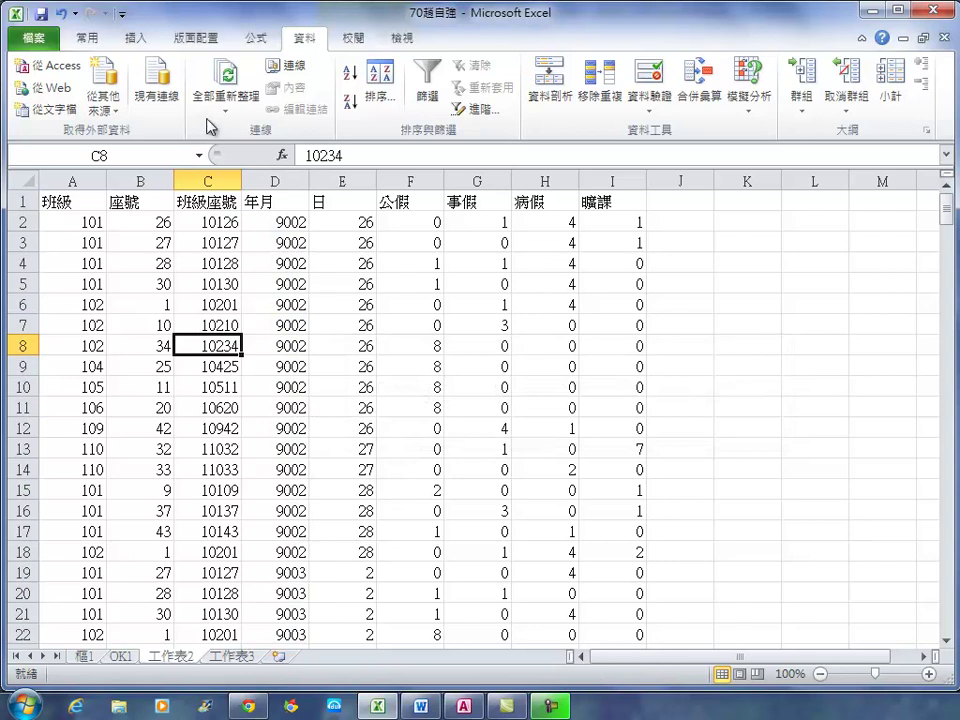
left_click(136, 38)
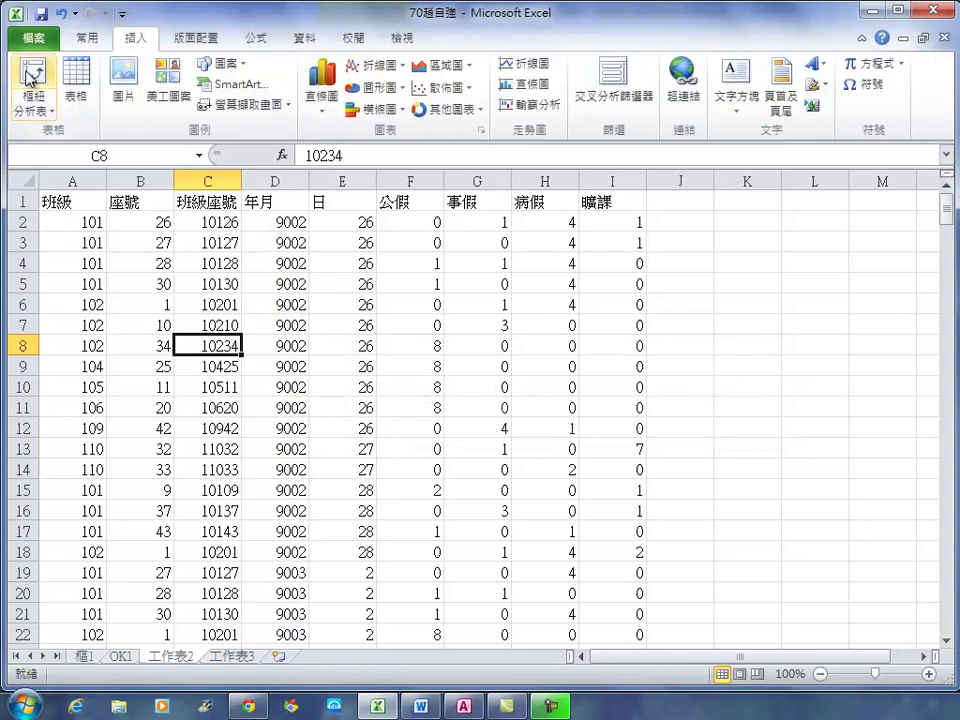
left_click(29, 78)
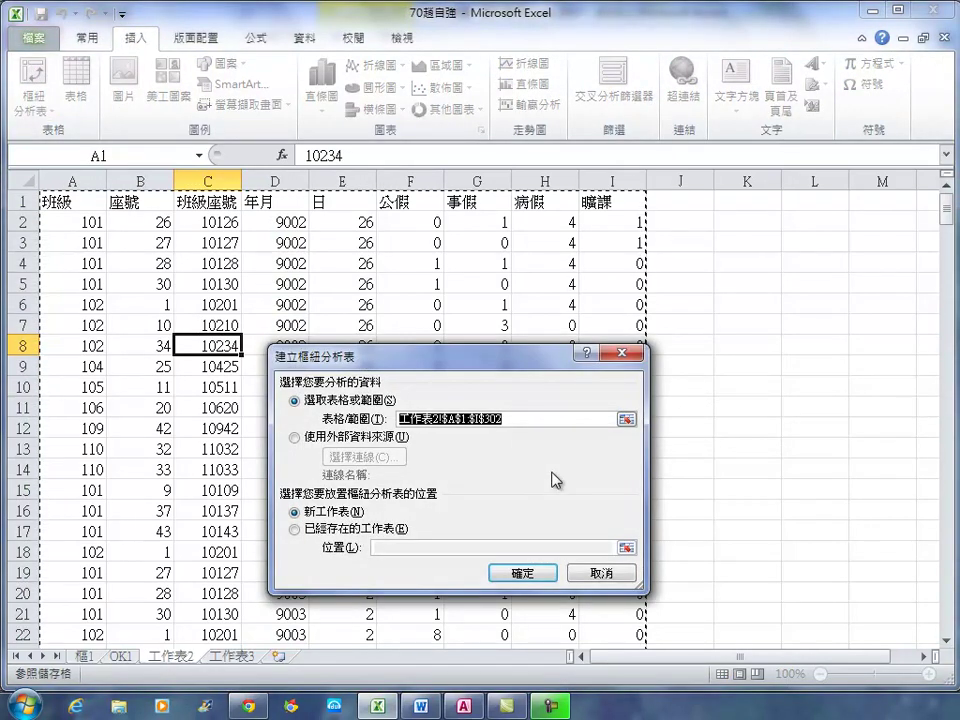
left_click(522, 573)
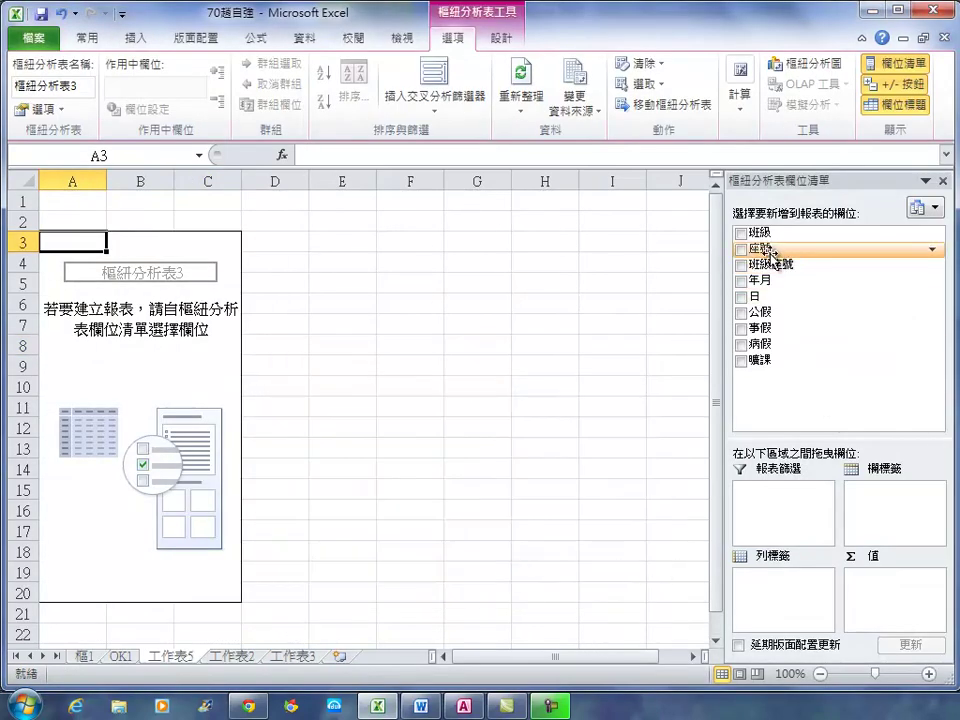
left_click_drag(768, 281, 786, 530)
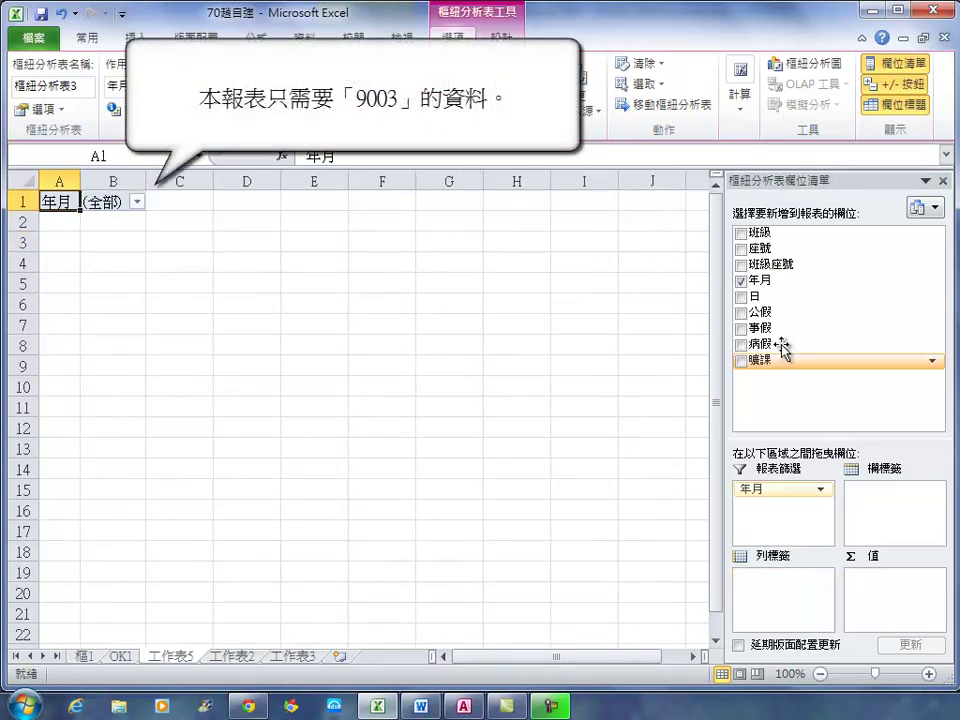
- Add 班級 as the pivot table's row labels and 事假, 病假, 公假 and 曠課 as summed values, in that order
left_click_drag(774, 238, 782, 610)
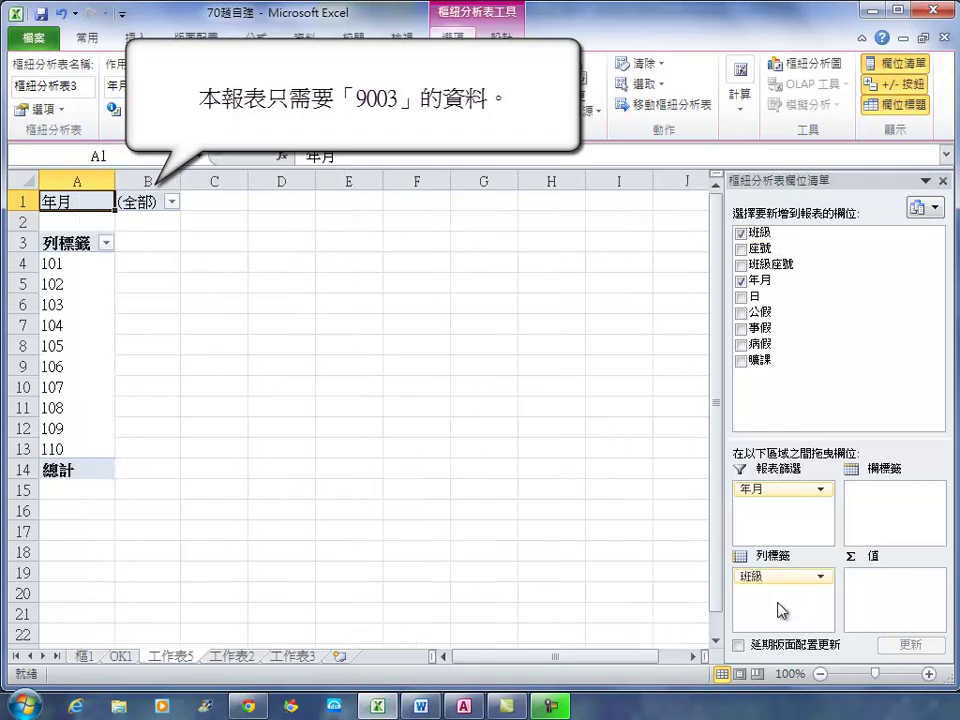
left_click(742, 329)
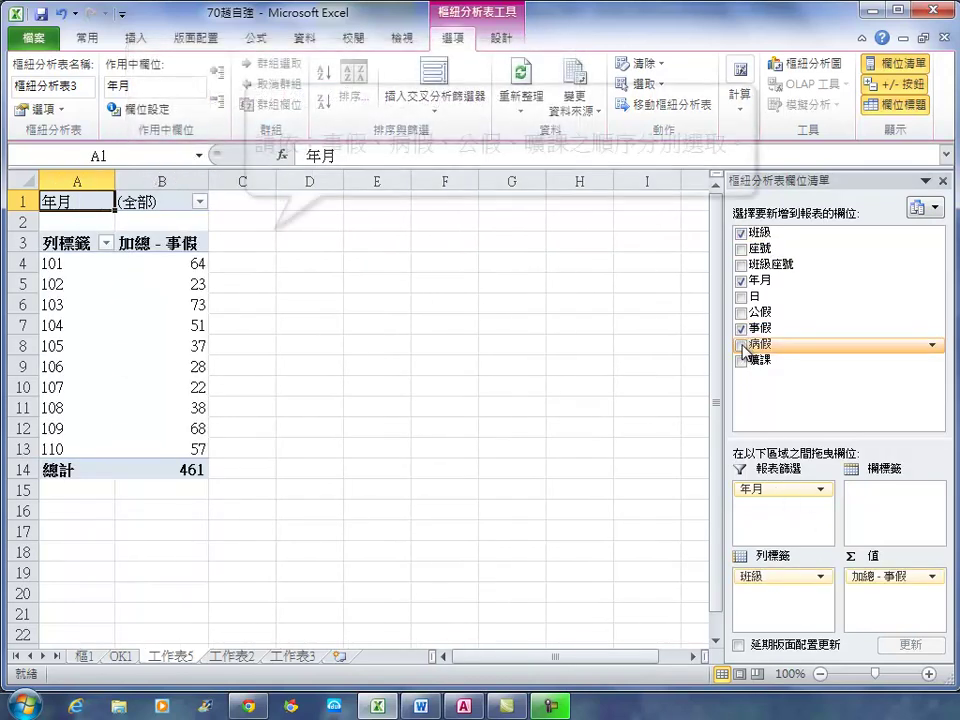
left_click(742, 344)
left_click(742, 312)
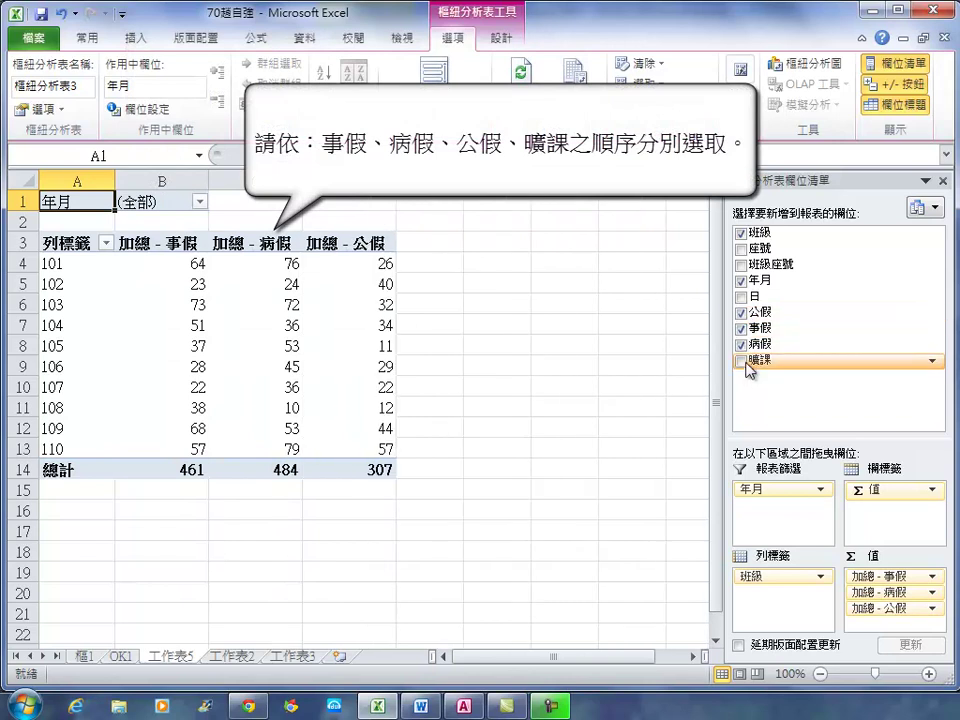
left_click(742, 361)
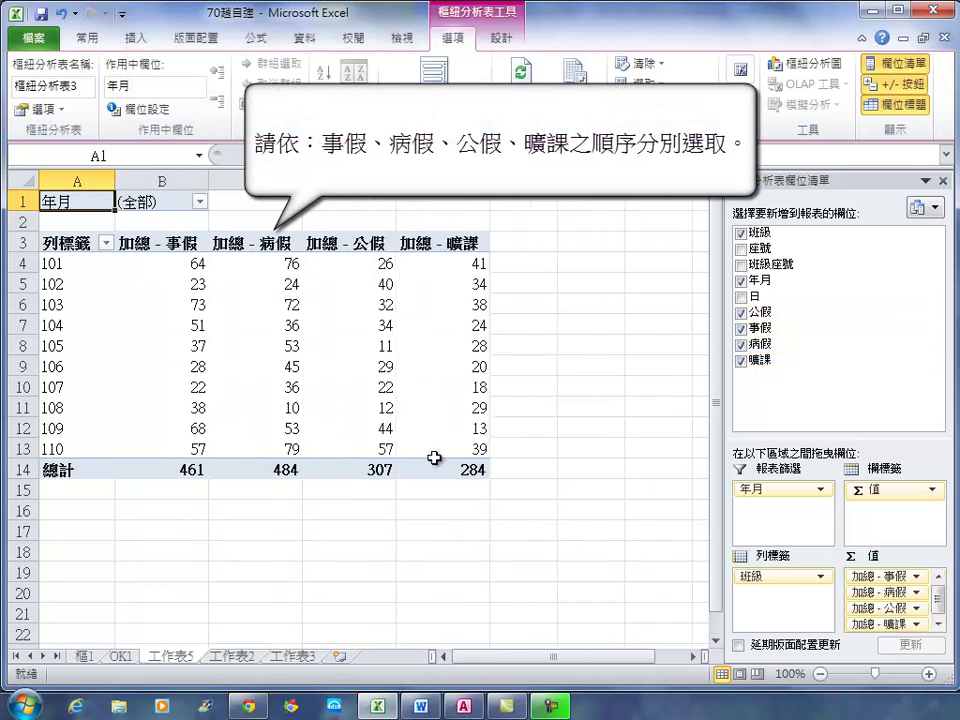
- Filter the pivot table report to the 年月 value 9003
left_click(199, 201)
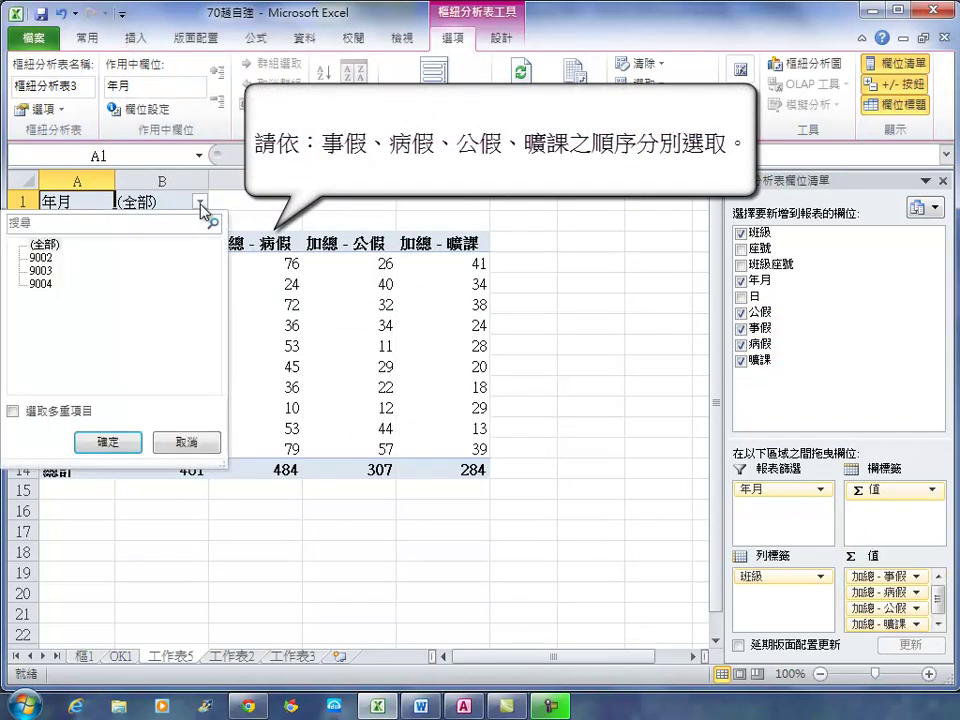
left_click(41, 271)
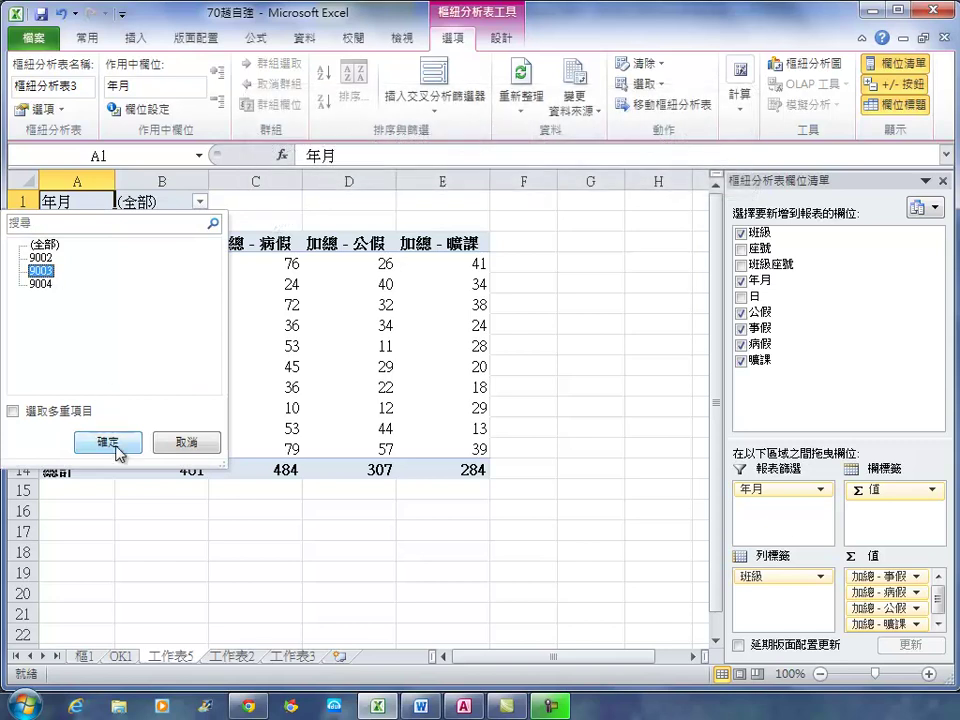
left_click(117, 450)
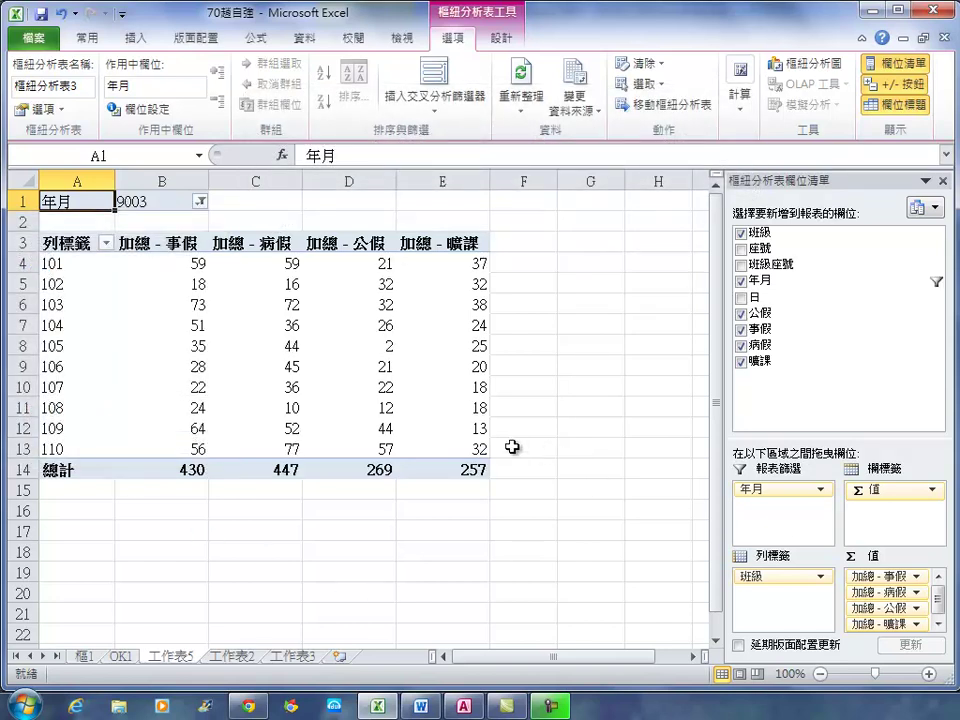
- Copy pivot table range A3:E13, without the grand total row, and paste it as values at cell A1 of 工作表3
left_click_drag(479, 447, 79, 240)
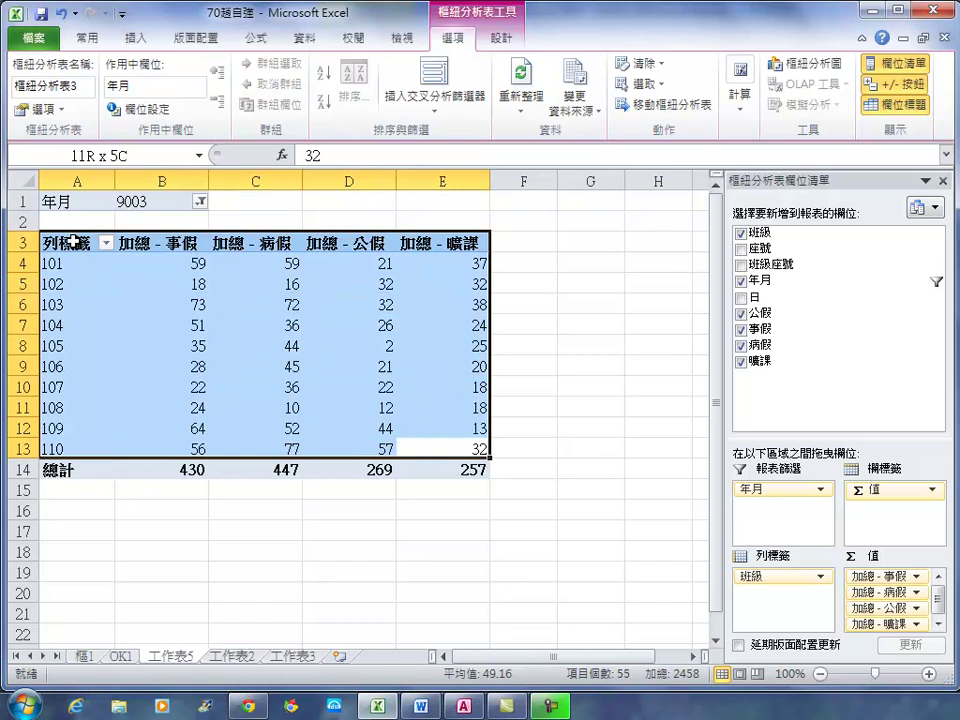
left_click(97, 39)
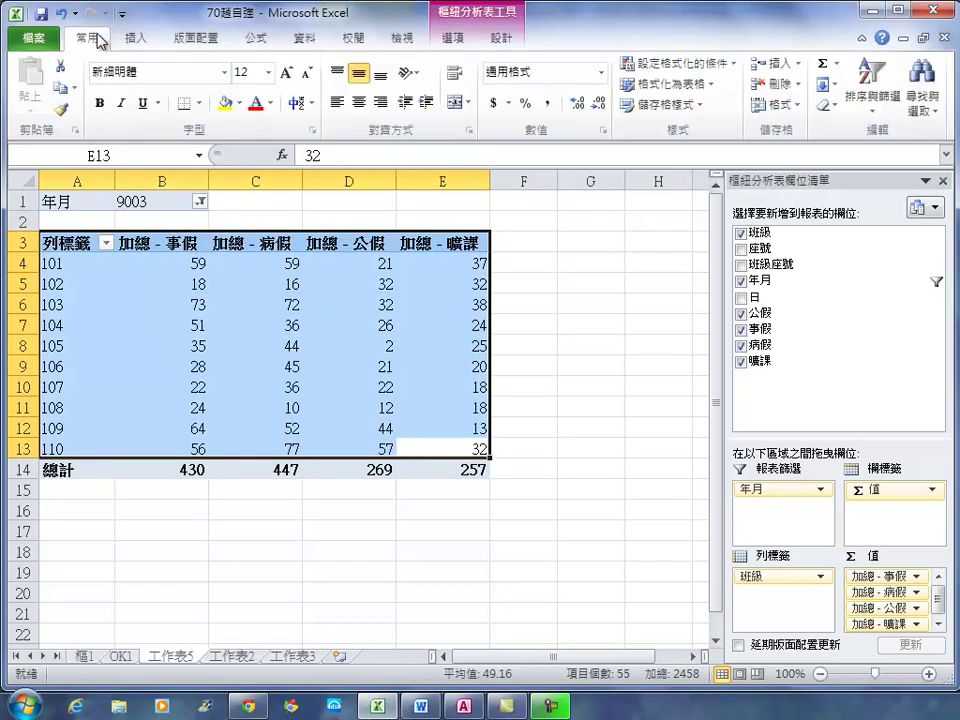
left_click(60, 93)
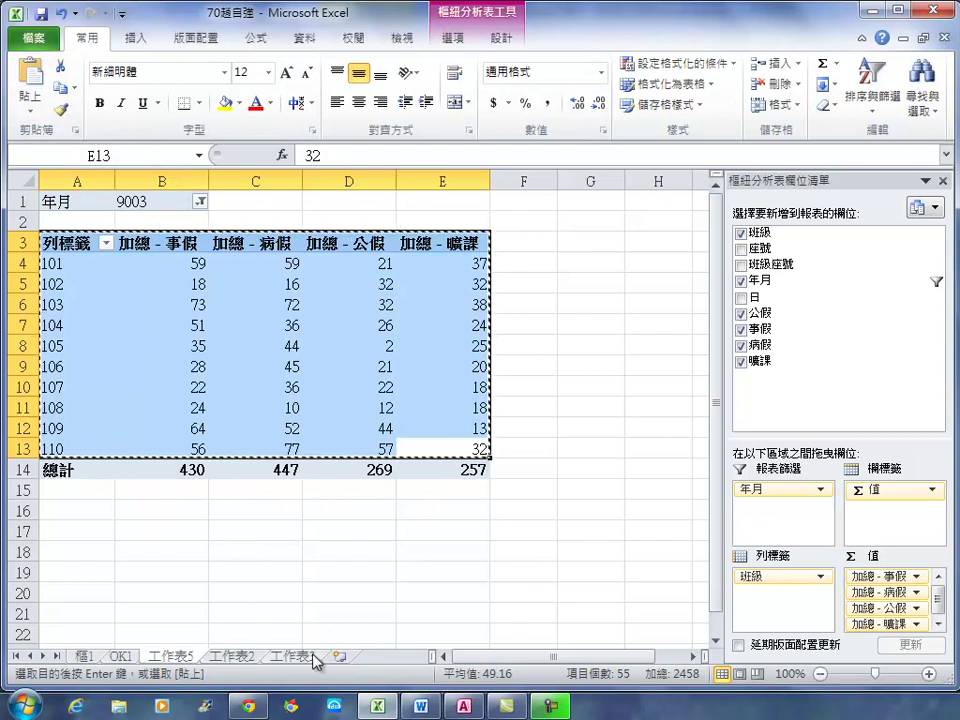
left_click(282, 658)
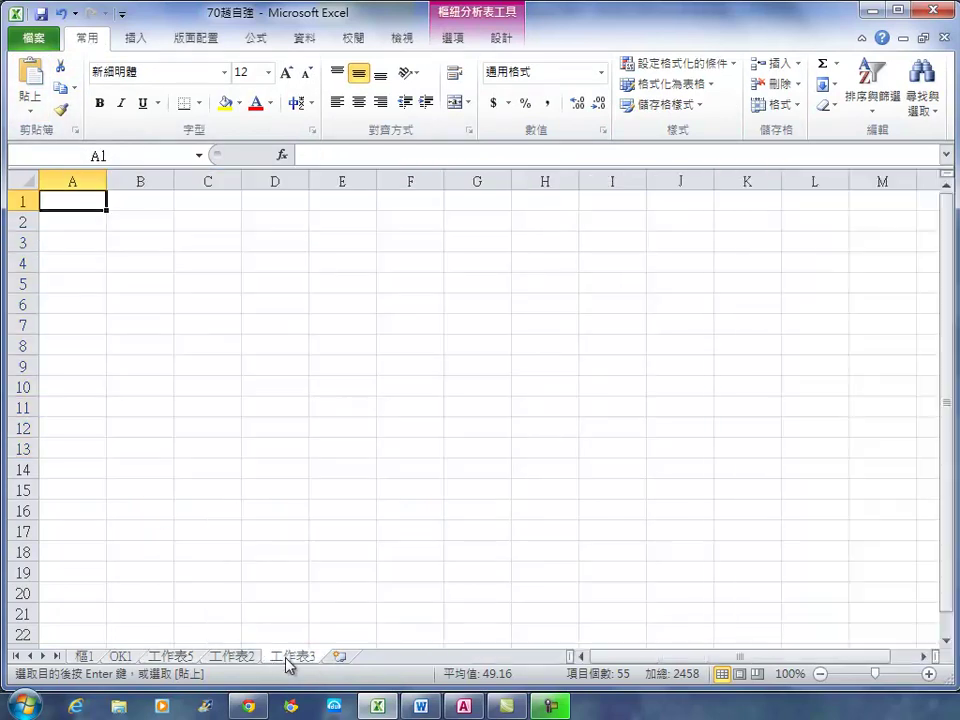
right_click(75, 199)
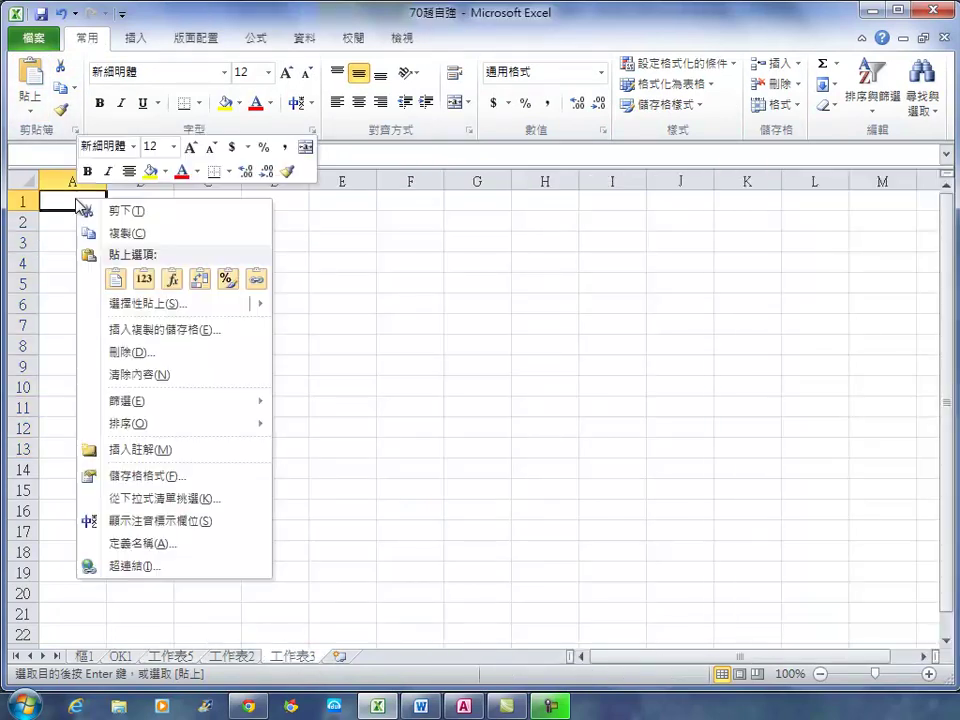
left_click(145, 281)
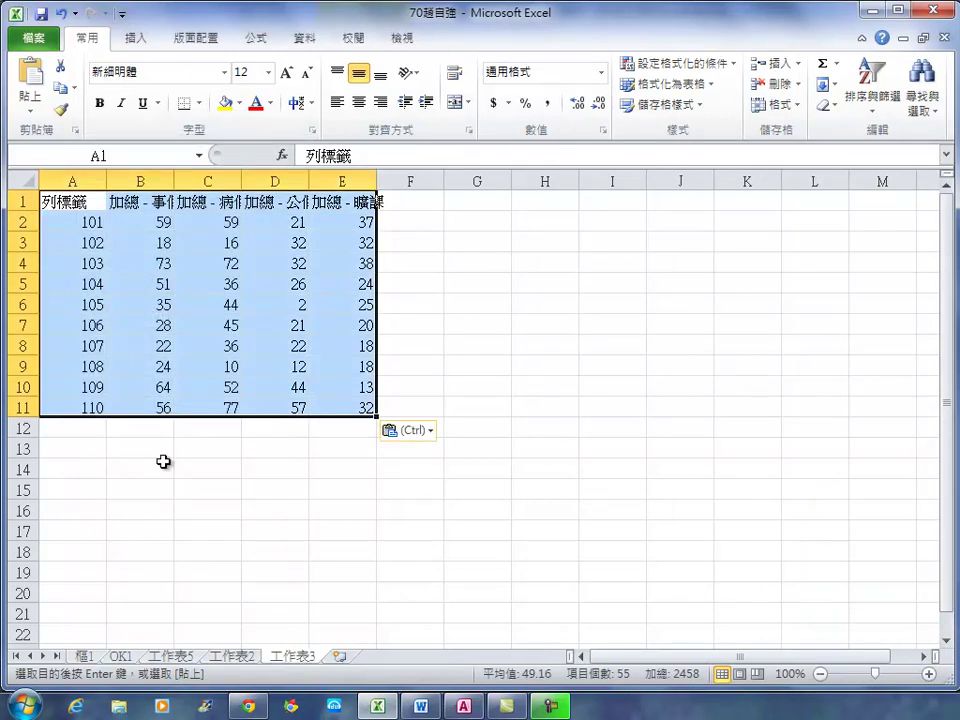
left_click(158, 510)
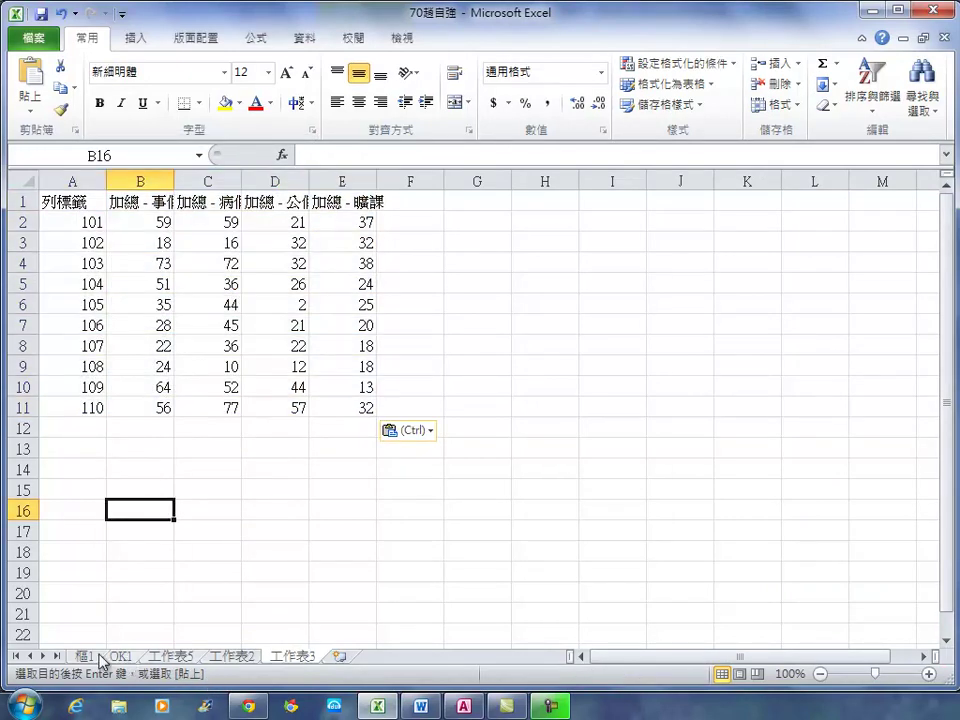
- Rename the pivot table worksheet 工作表5 as 樞2
left_click(160, 659)
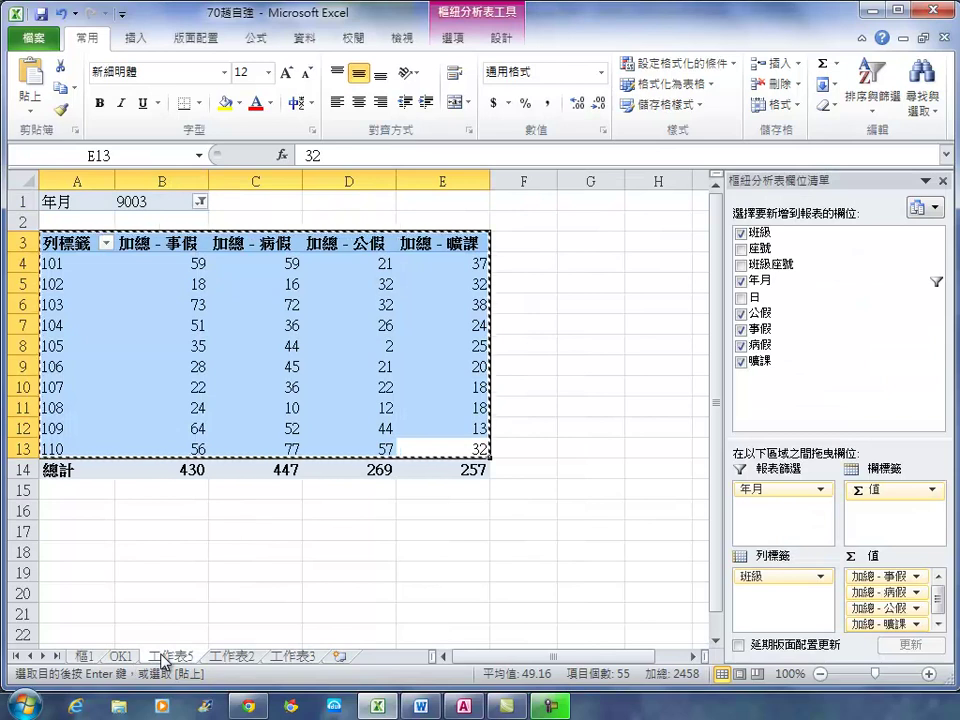
double_click(163, 658)
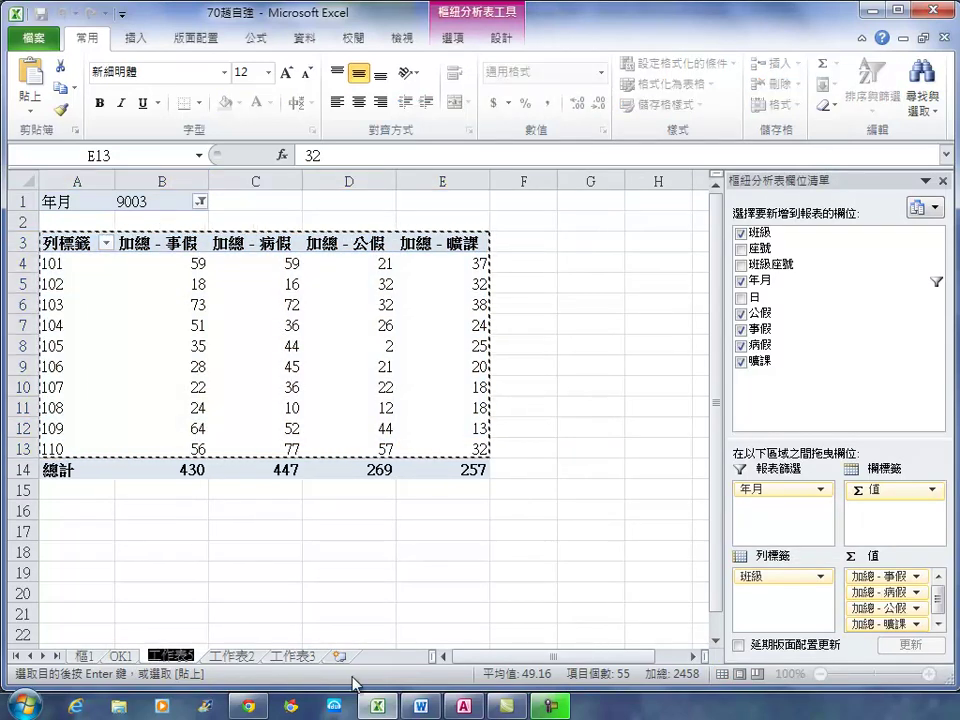
key("ctrl+space")
type("ds")
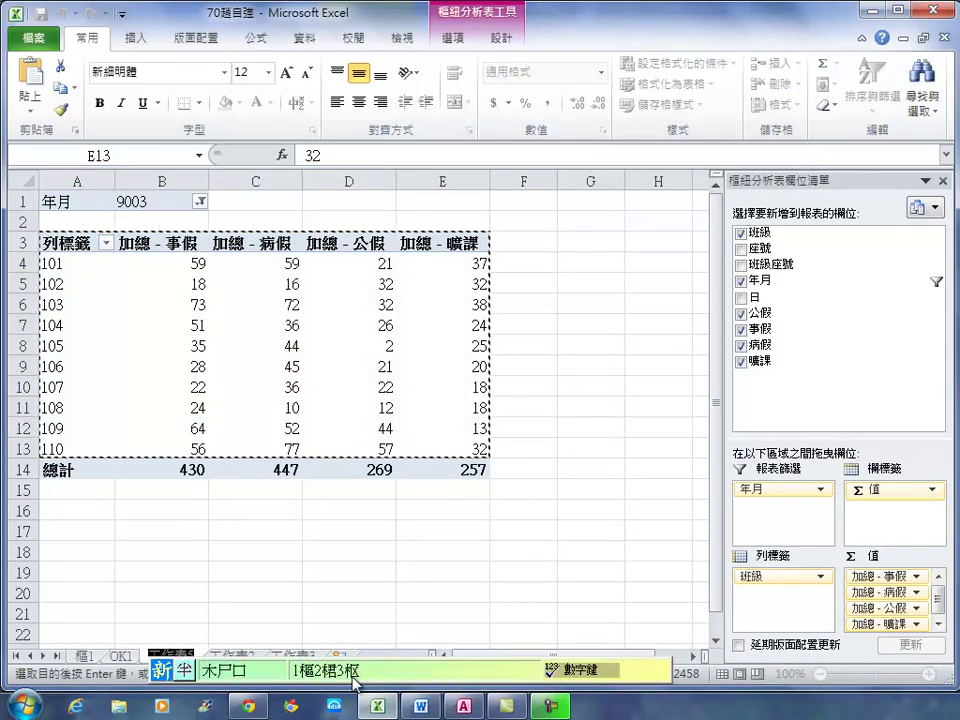
key("BackSpace")
key("BackSpace")
type("gj")
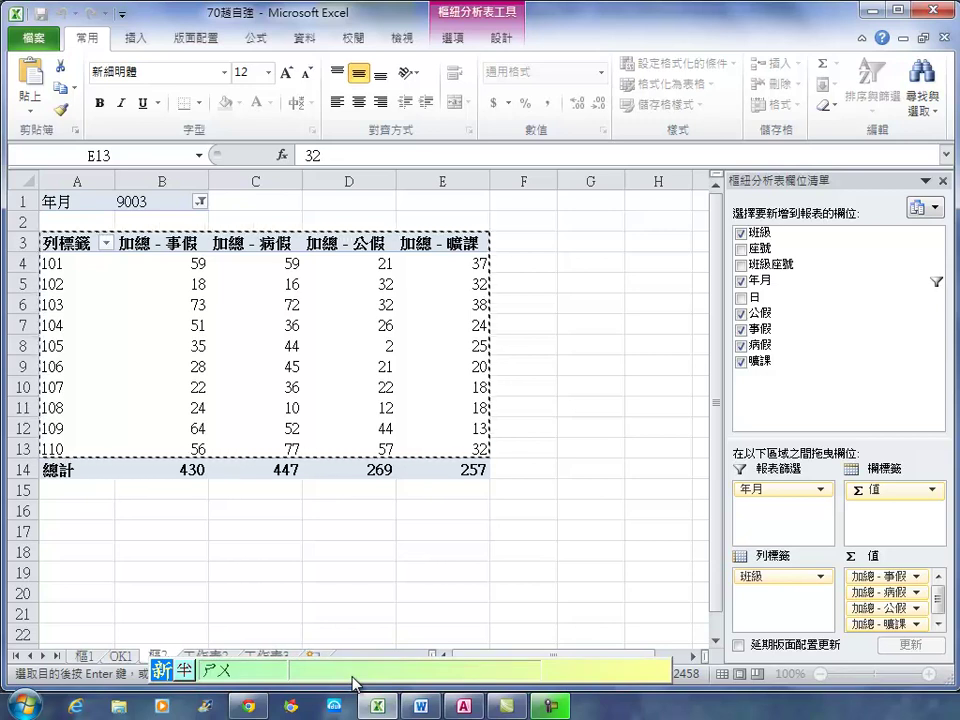
key("Escape")
key("Escape")
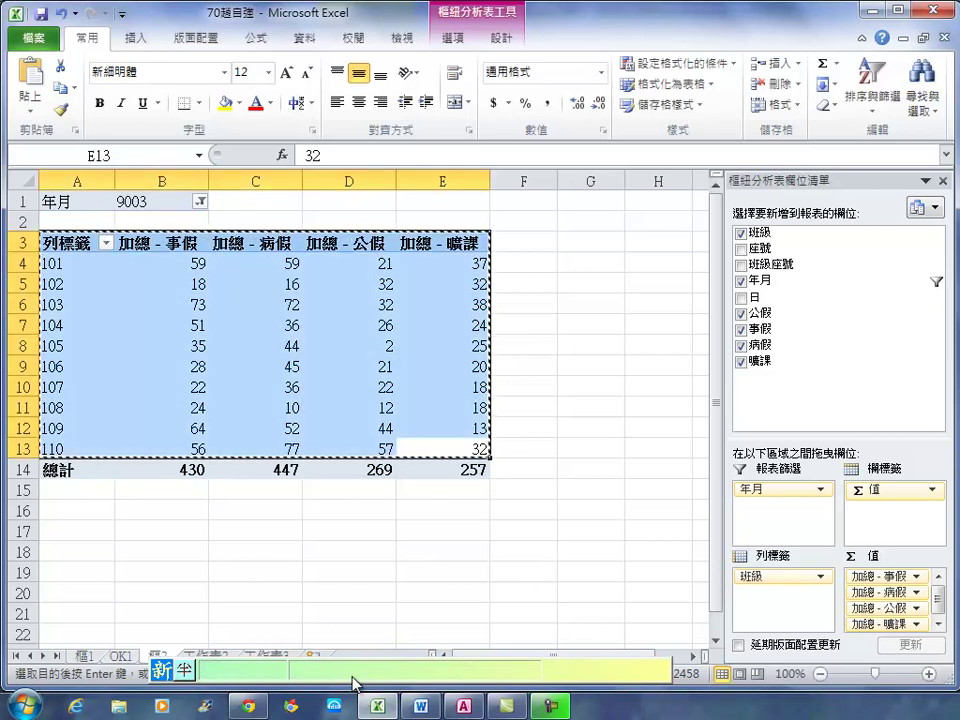
- Rename the absence records worksheet 工作表2 as 缺曠
left_click(221, 656)
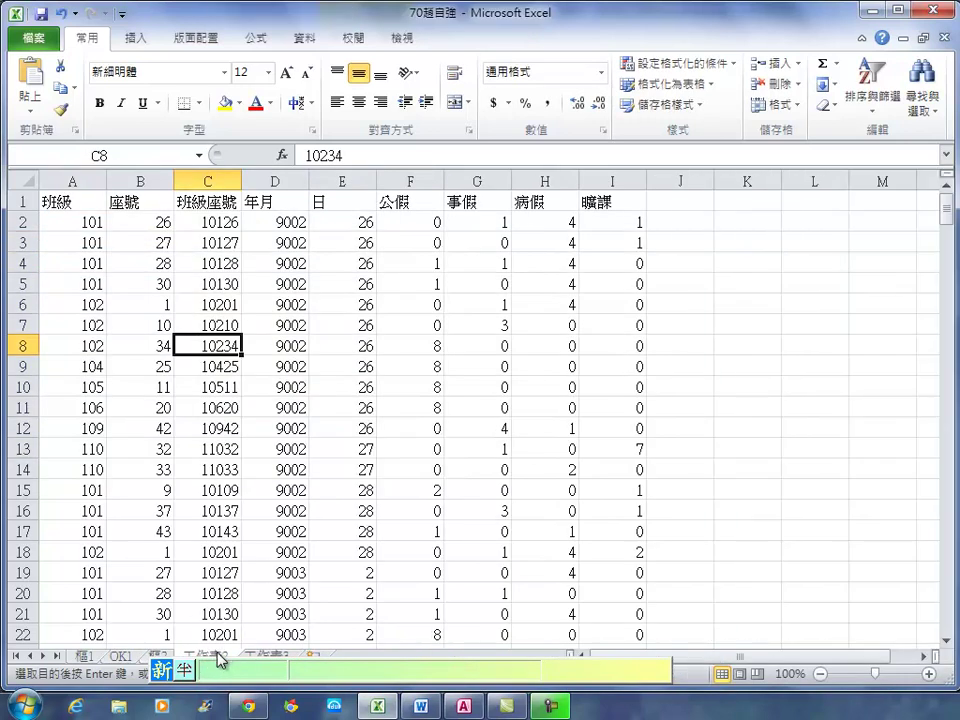
double_click(221, 656)
mouse_move(420, 706)
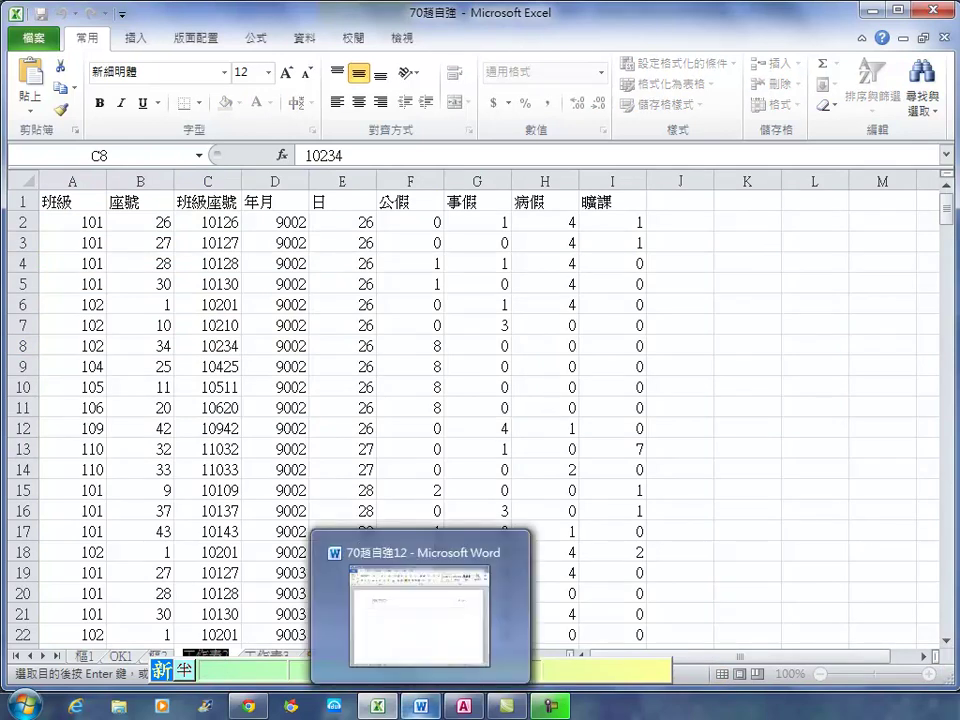
type("ㄑㄩㄝㄎㄨㄤˋ")
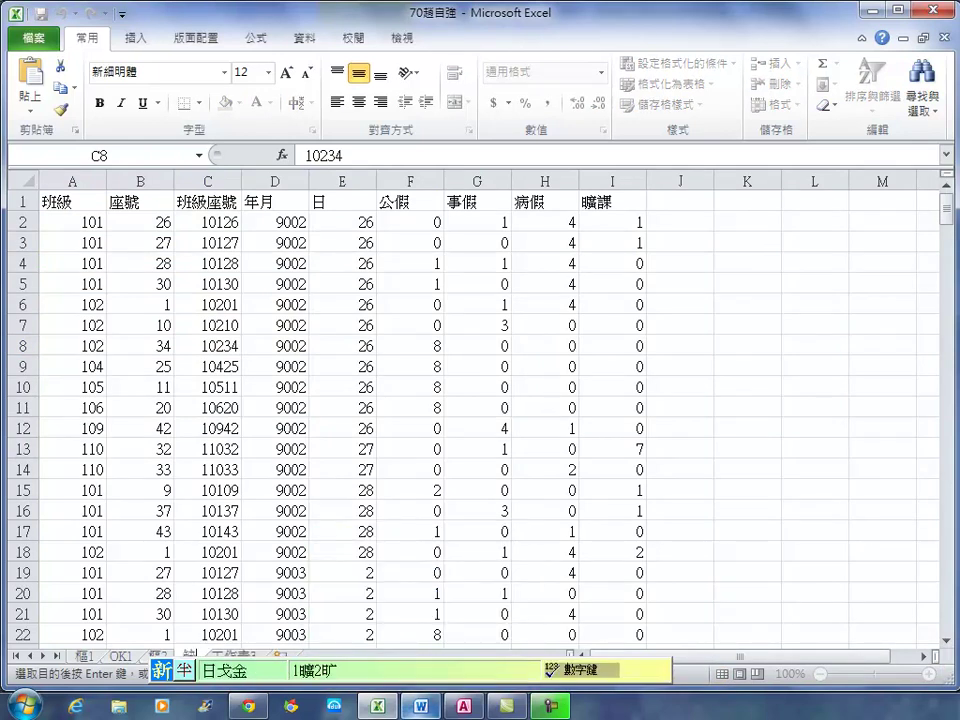
key("Return")
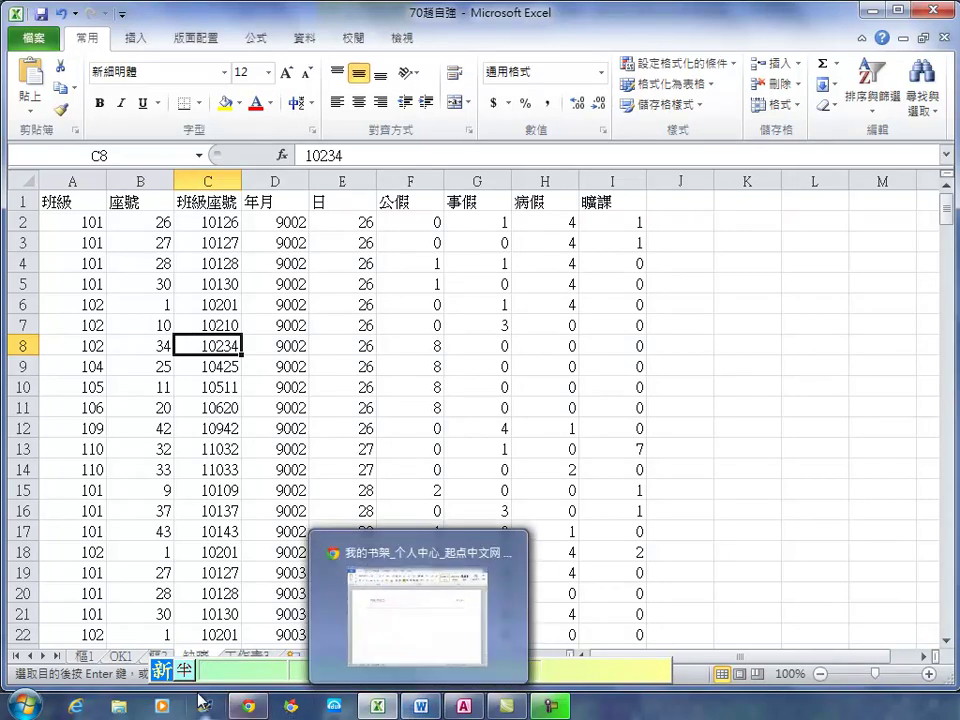
- Rename the worksheet 工作表3, which holds the pasted values, as ok2
left_click(261, 655)
double_click(261, 655)
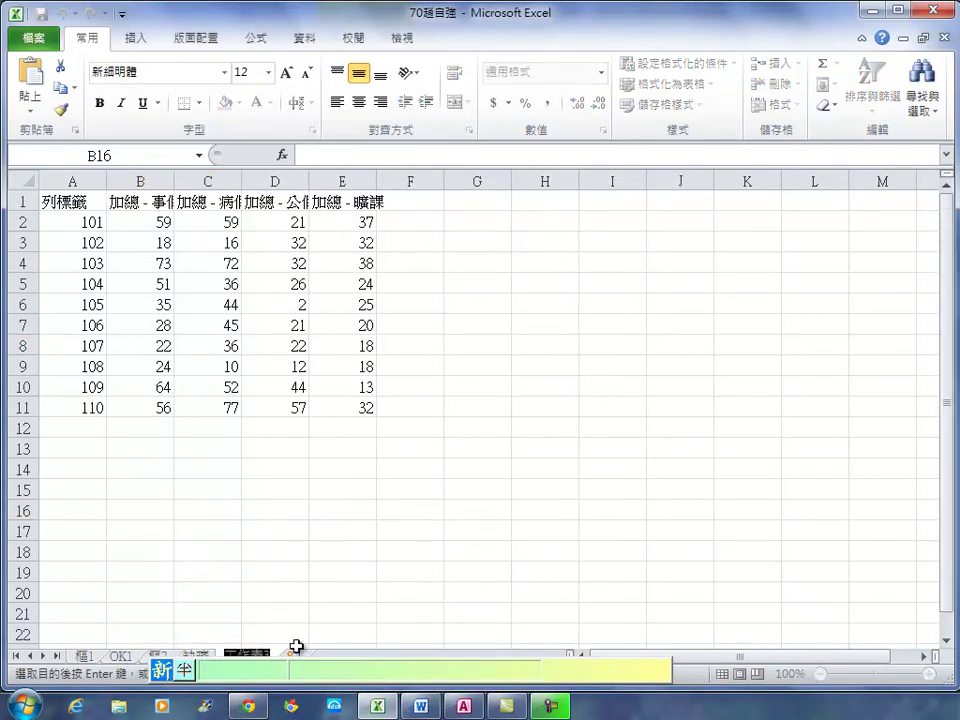
type("ㄐ")
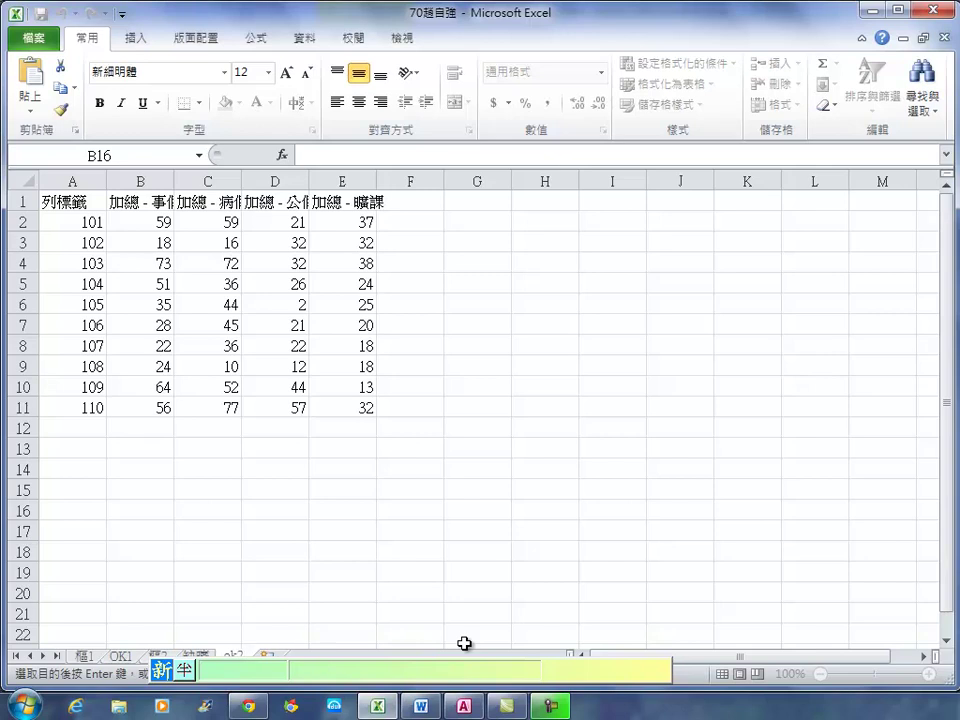
key("Return")
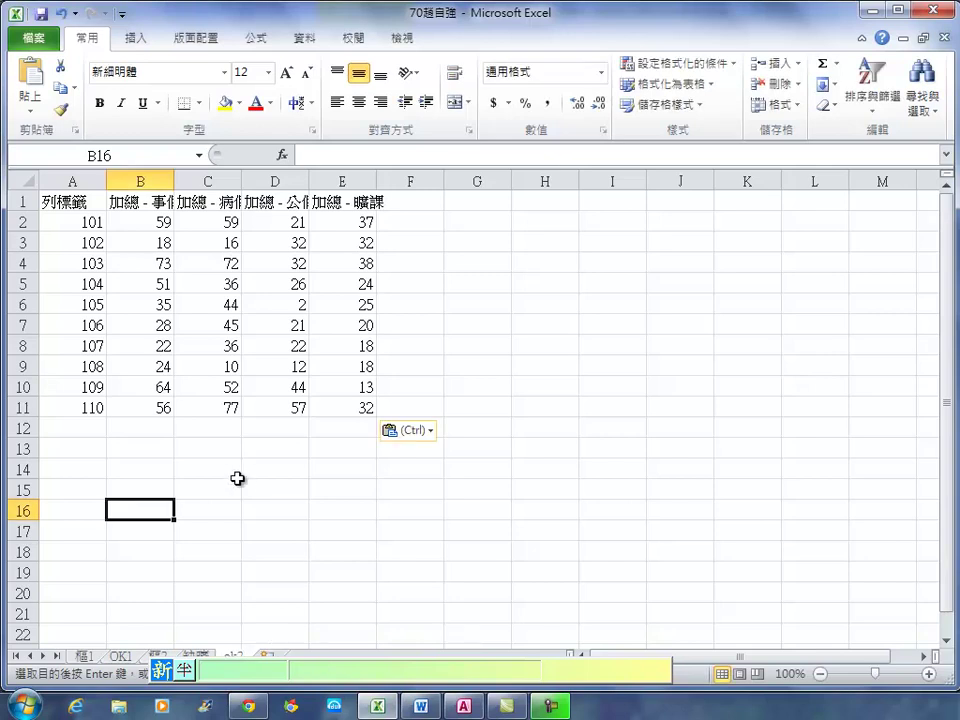
- Change the header in cell A1 to 班級
left_click(77, 205)
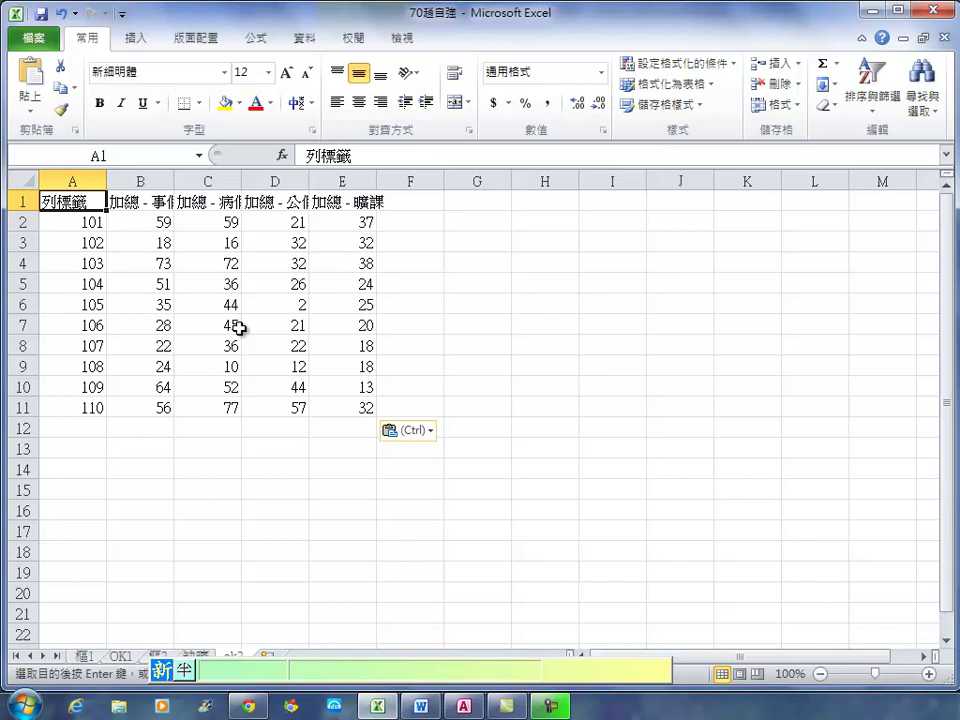
type("班級")
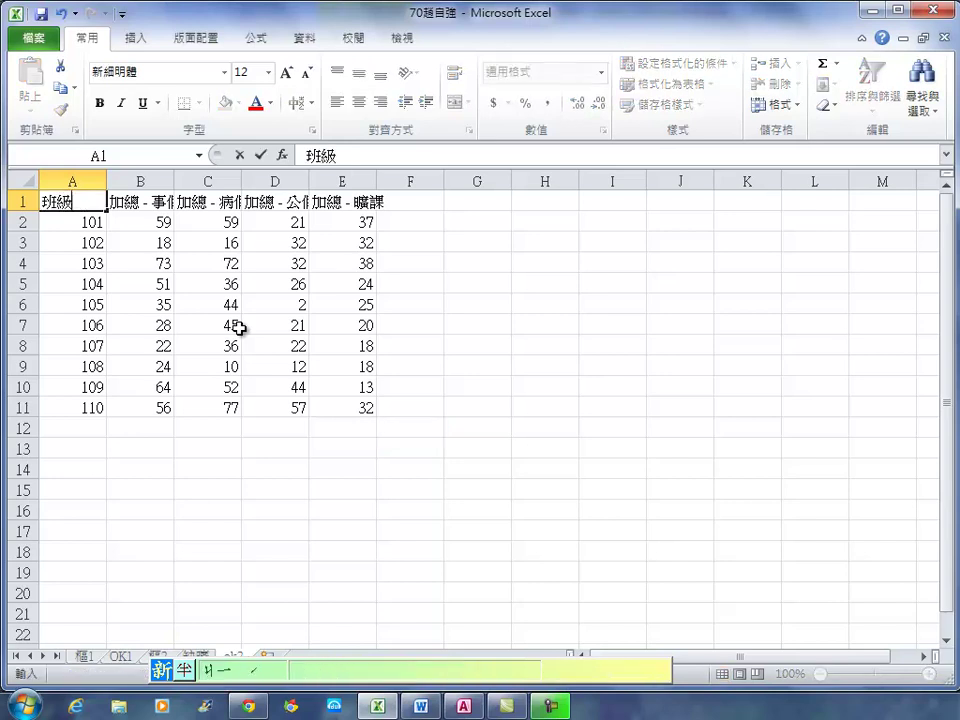
key("Tab")
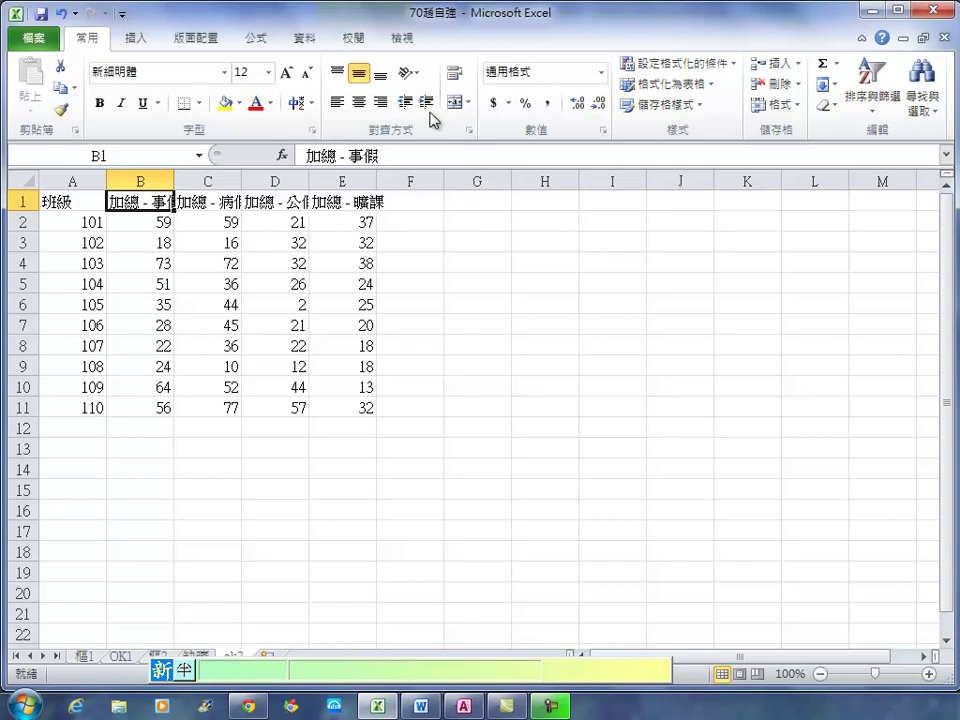
- Remove the 加總 - prefix from the headers in B1 and C1, leaving 事假 and 病假
double_click(320, 156)
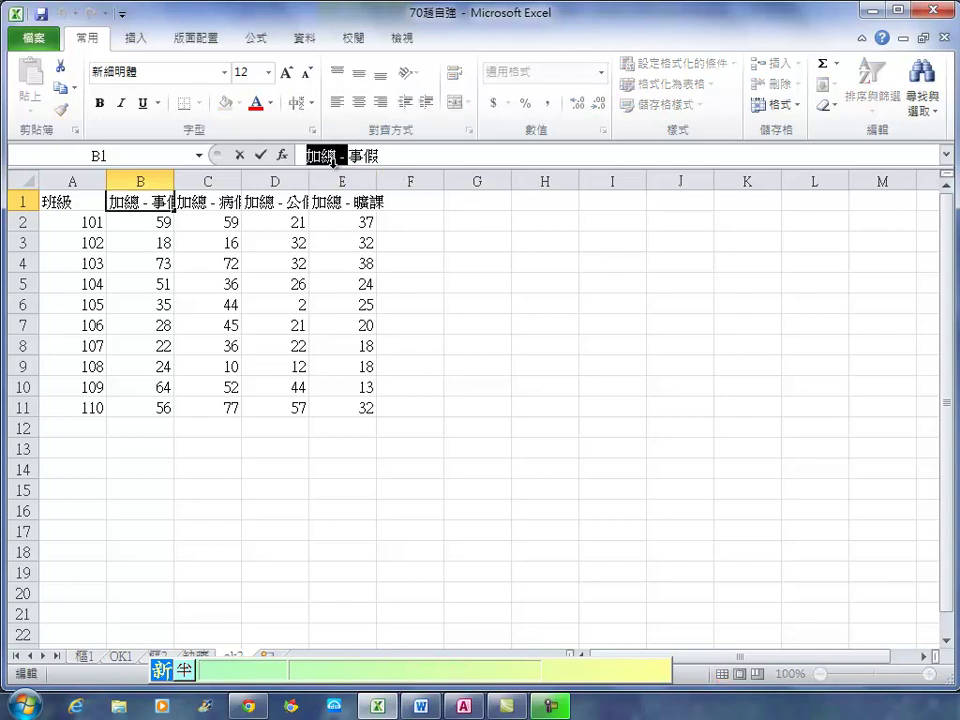
key("Delete")
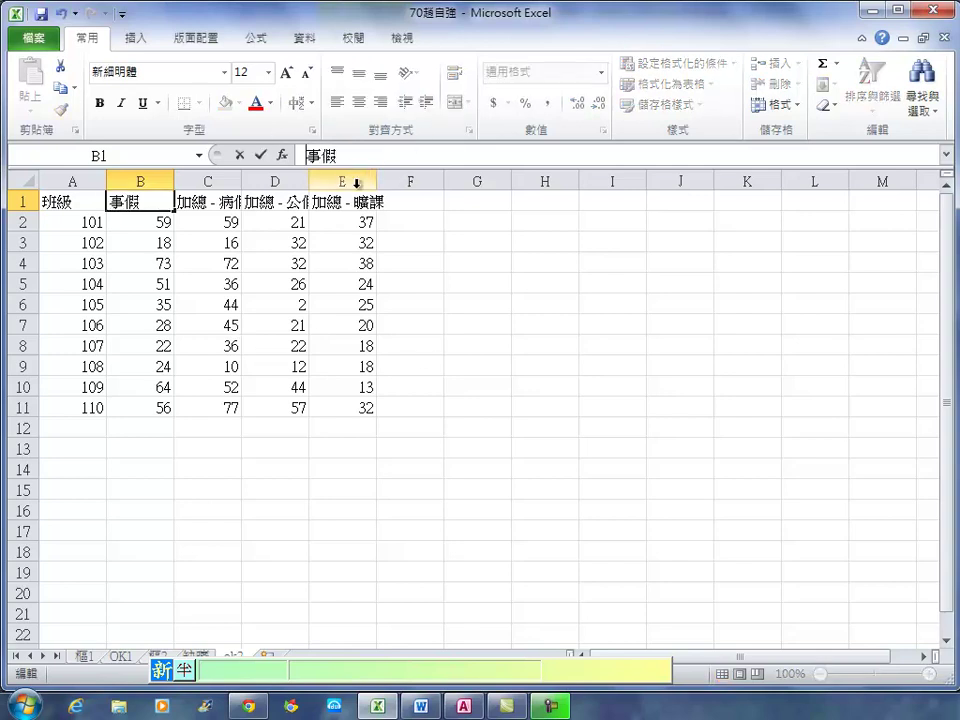
left_click(201, 203)
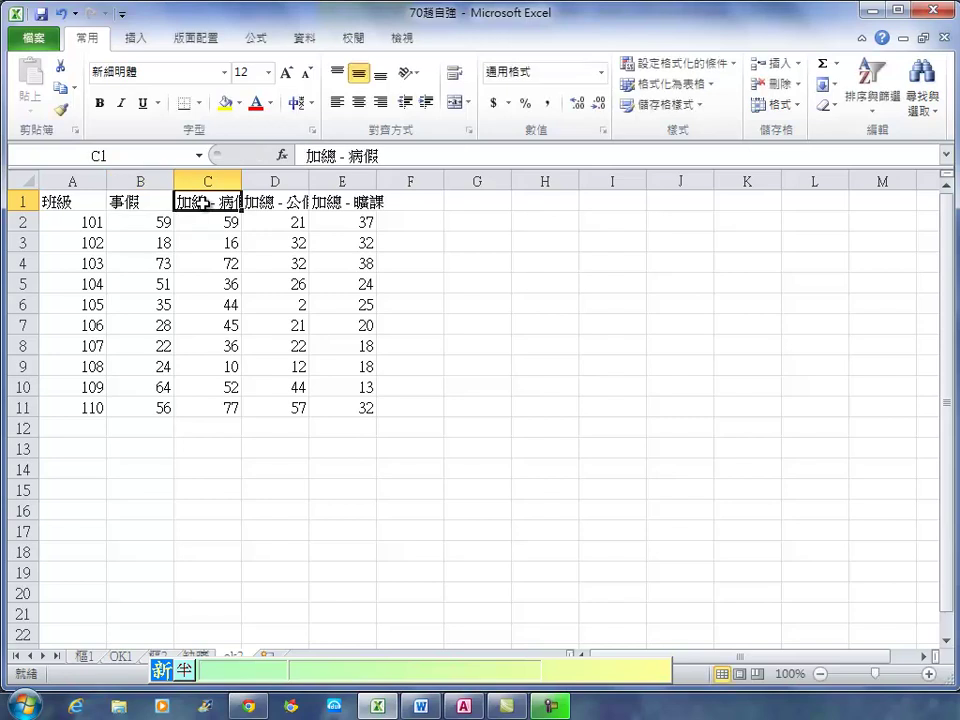
double_click(320, 156)
key("Delete")
key("Delete")
key("Delete")
key("Delete")
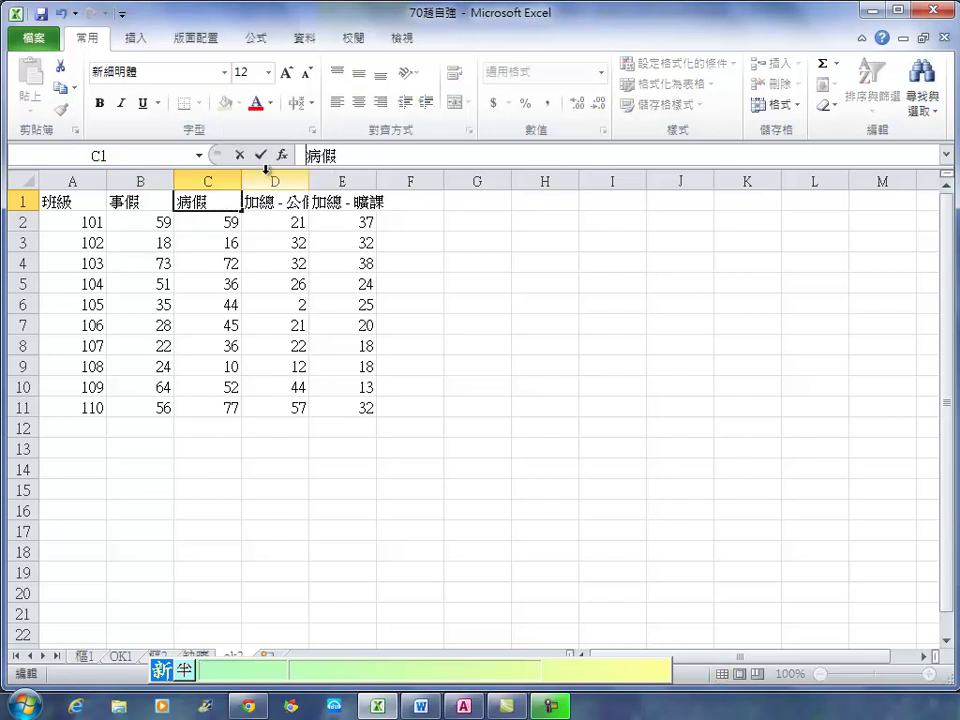
- Remove the 加總 - prefix from the headers in D1 and E1, leaving 公假 and 曠課
left_click(283, 206)
left_click_drag(347, 156, 240, 160)
key("Delete")
left_click(343, 202)
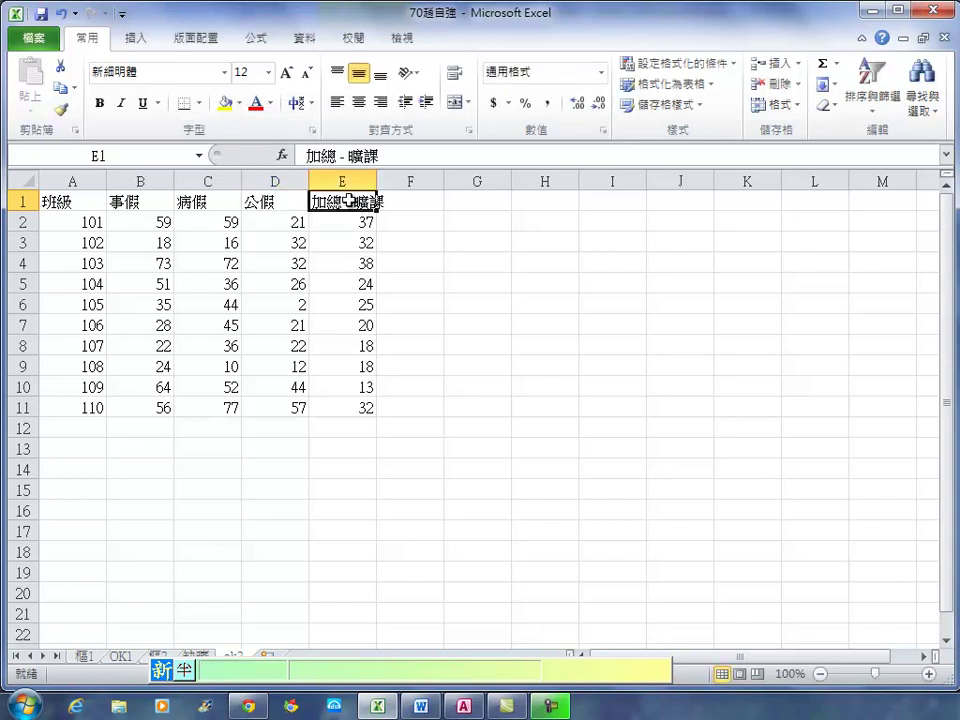
double_click(320, 156)
key("Delete")
key("Delete")
key("Delete")
key("Delete")
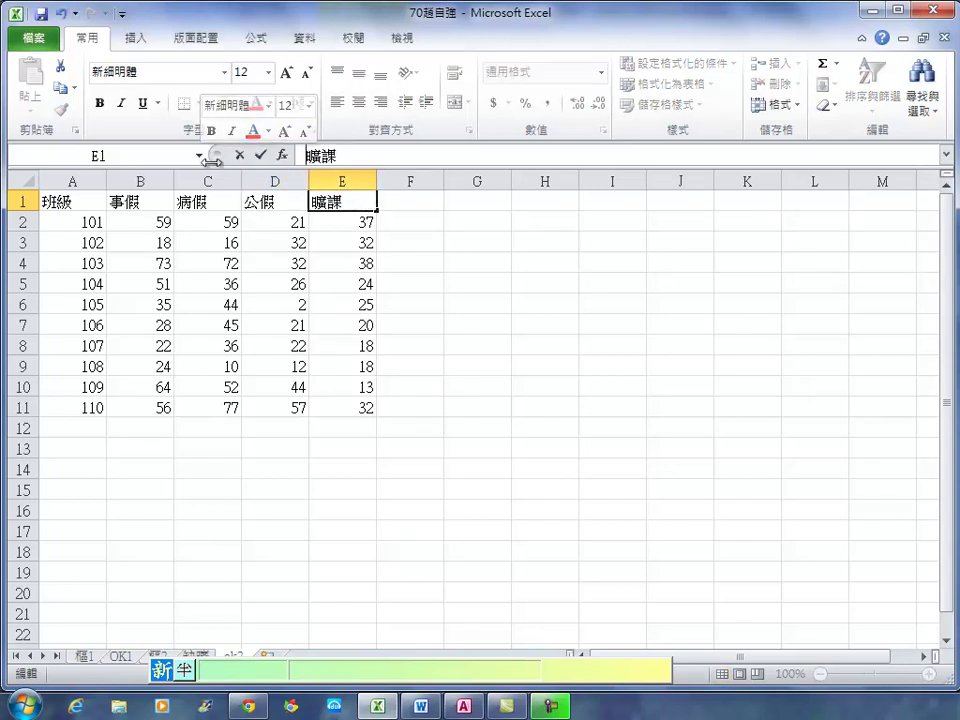
- Narrow columns A to E to fit their contents and centre the contents of these columns
left_click(239, 259)
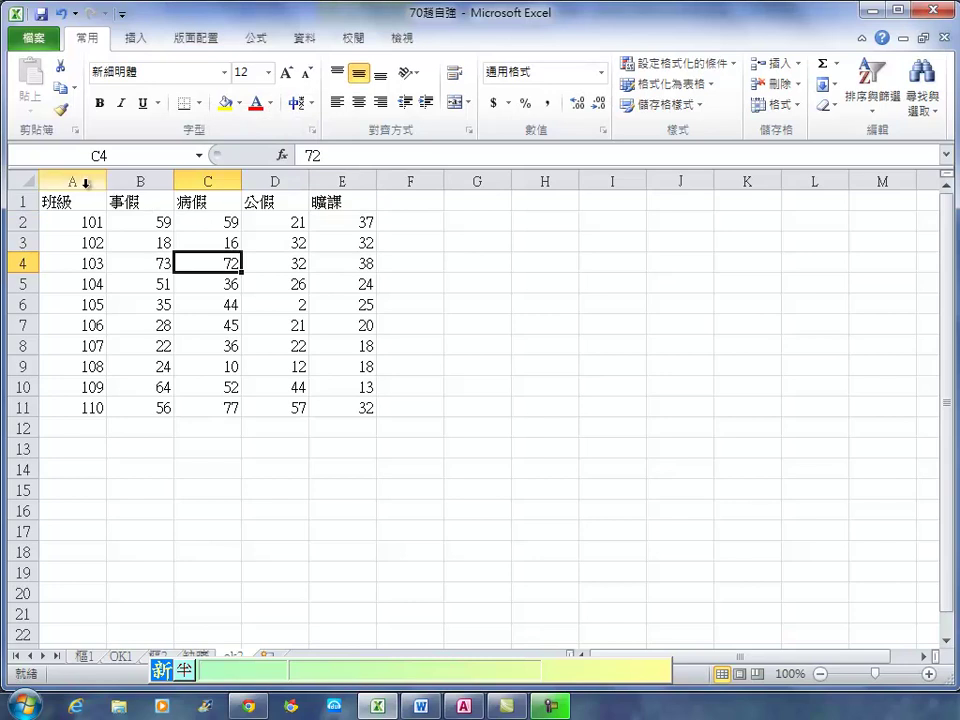
left_click_drag(77, 181, 283, 181)
left_click(220, 265)
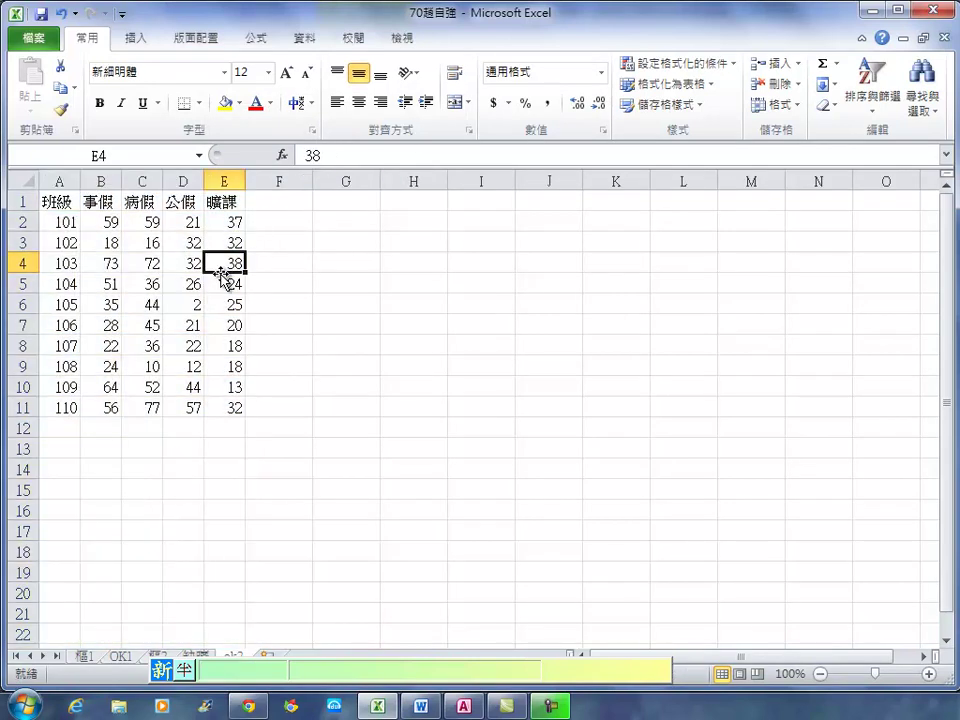
left_click_drag(55, 181, 240, 182)
left_click(366, 104)
- Add the header 到課率 in cell F1 and the header 名次 in cell G1
left_click(274, 205)
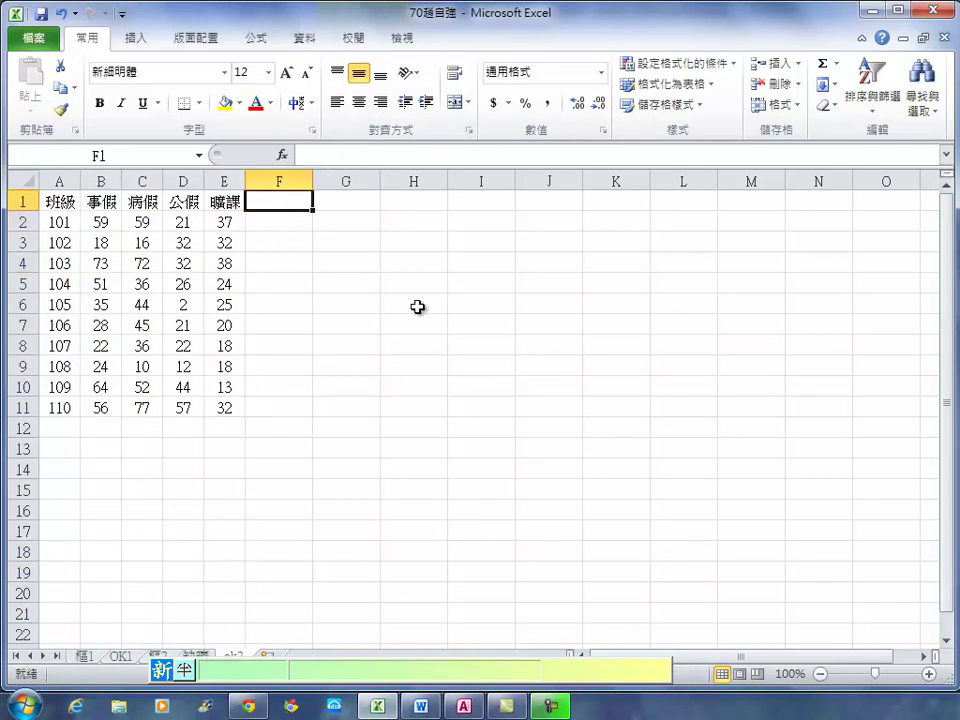
type("到課")
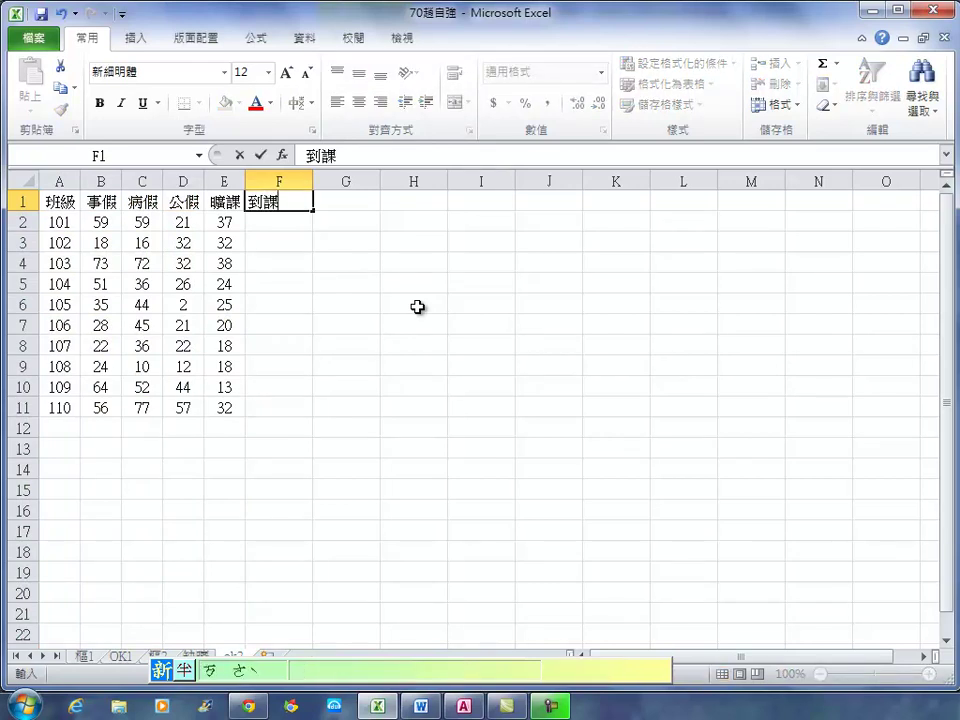
type("率")
key("Tab")
type("名式")
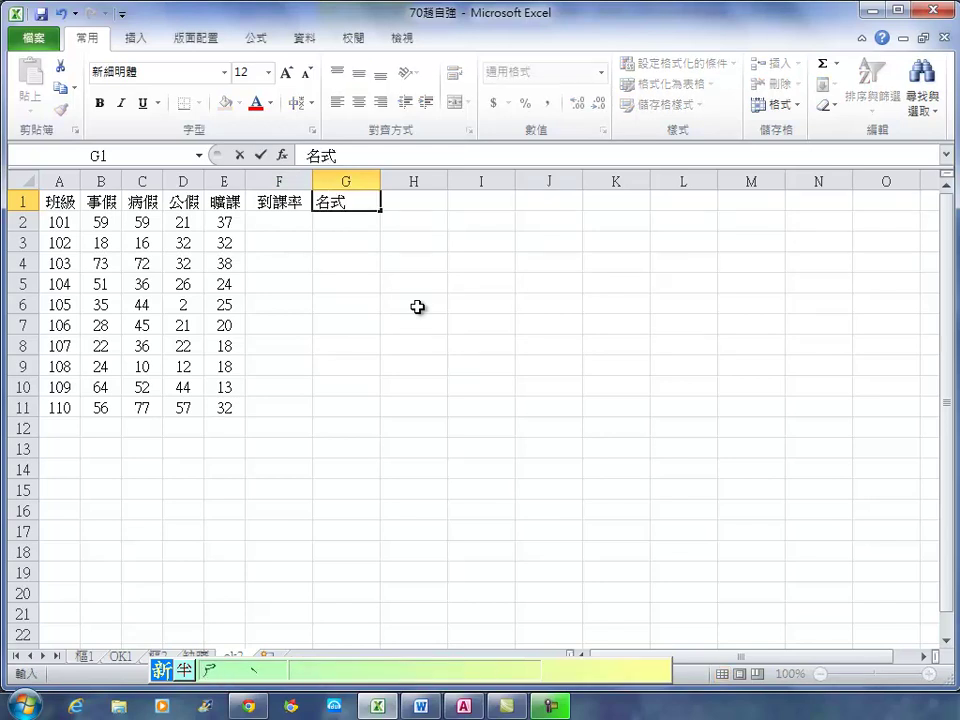
type("次")
key("Return")
- Switch to Access and copy all records of the 班級人數 query
left_click(493, 204)
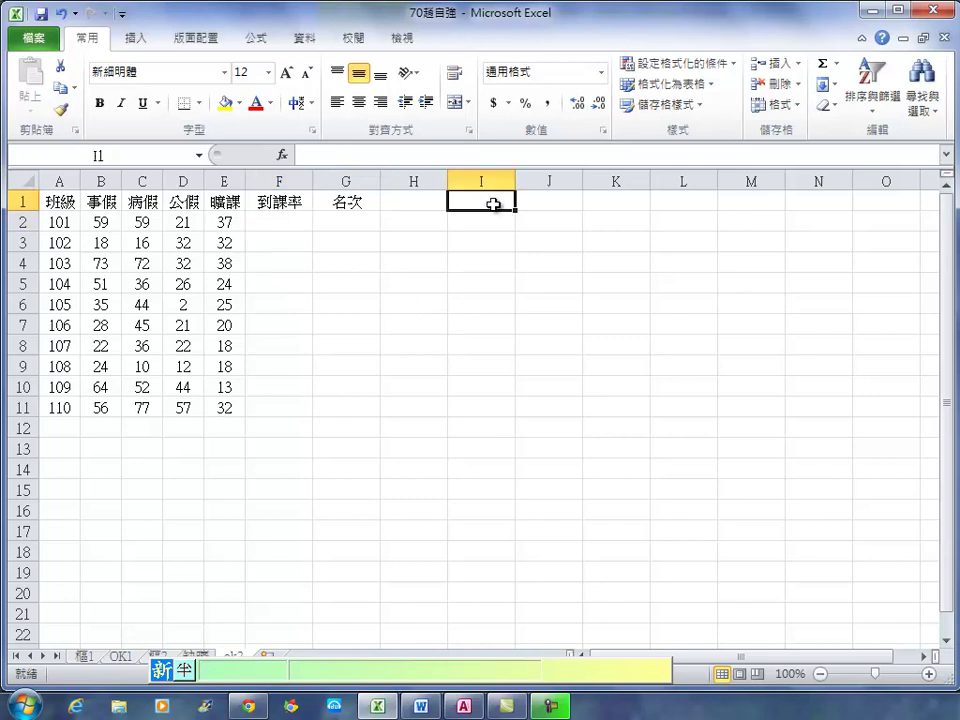
left_click(463, 706)
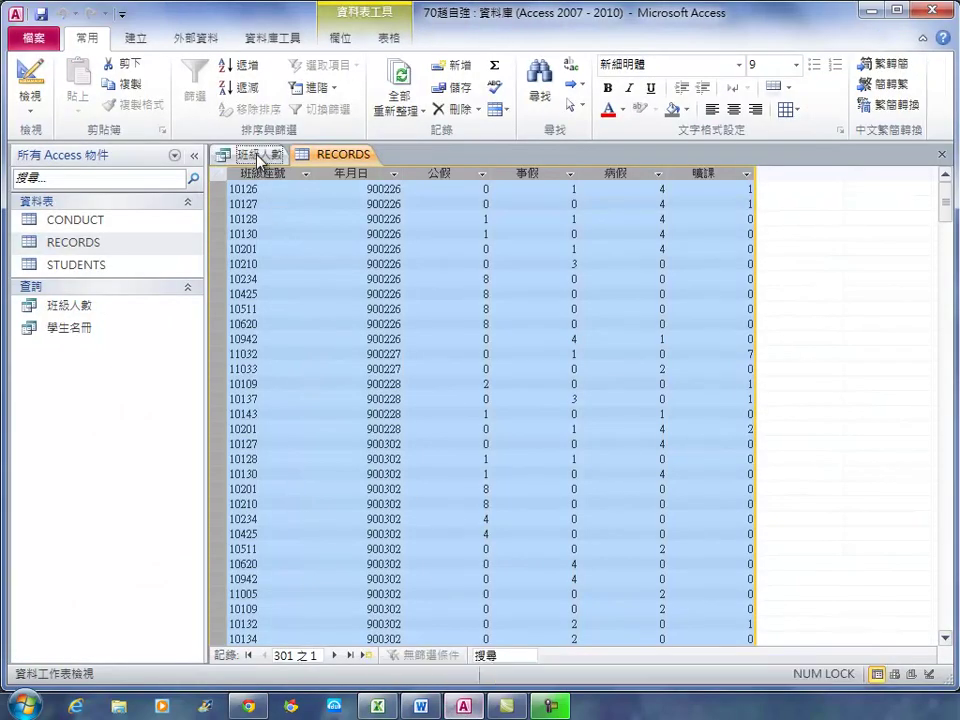
left_click(261, 156)
left_click(216, 174)
right_click(217, 175)
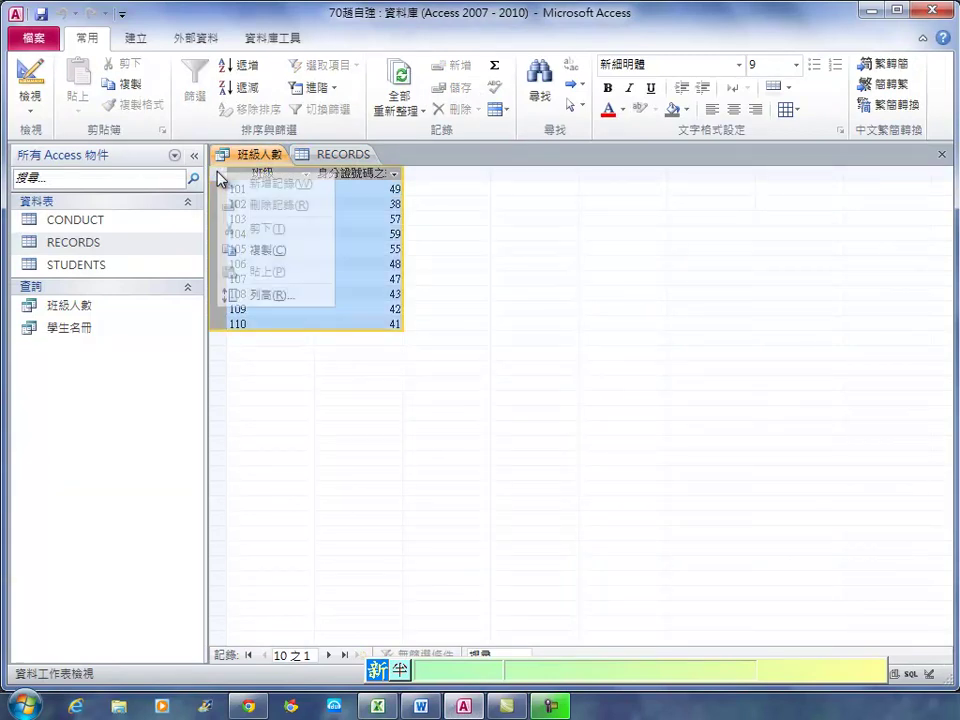
left_click(265, 252)
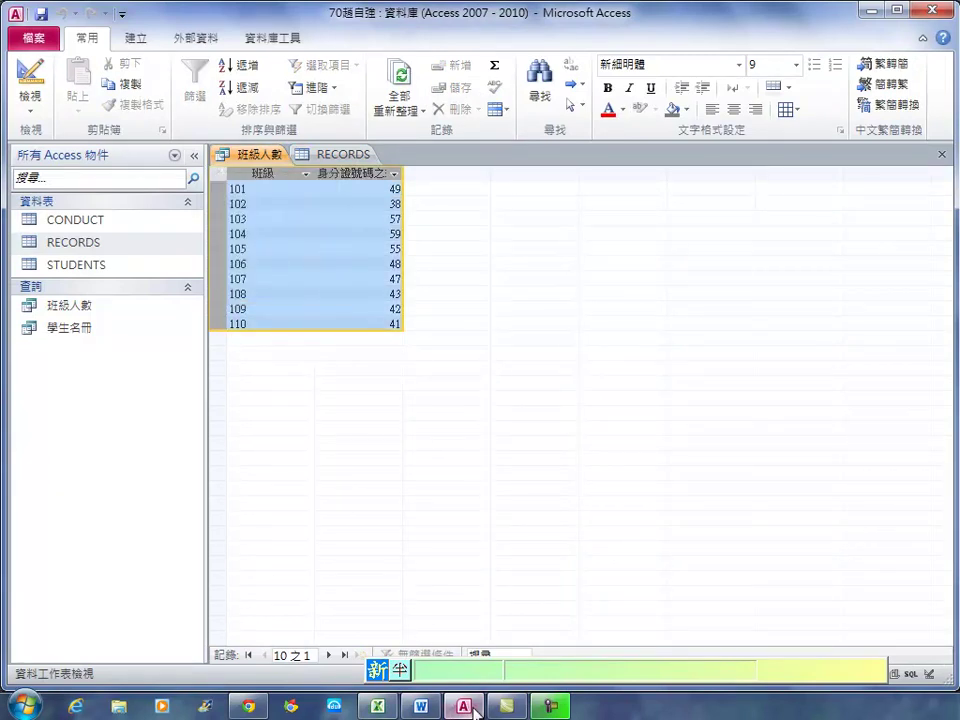
- Return to Excel and paste the copied class headcount records as CSV, starting at cell I1 of the ok2 sheet
left_click(377, 706)
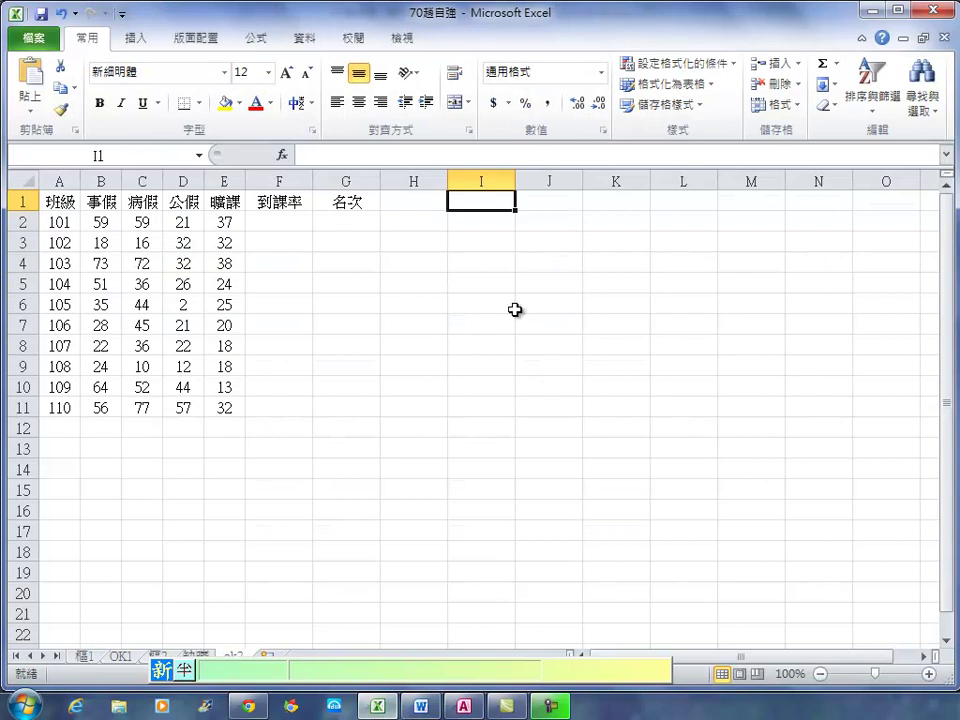
right_click(491, 205)
left_click(559, 305)
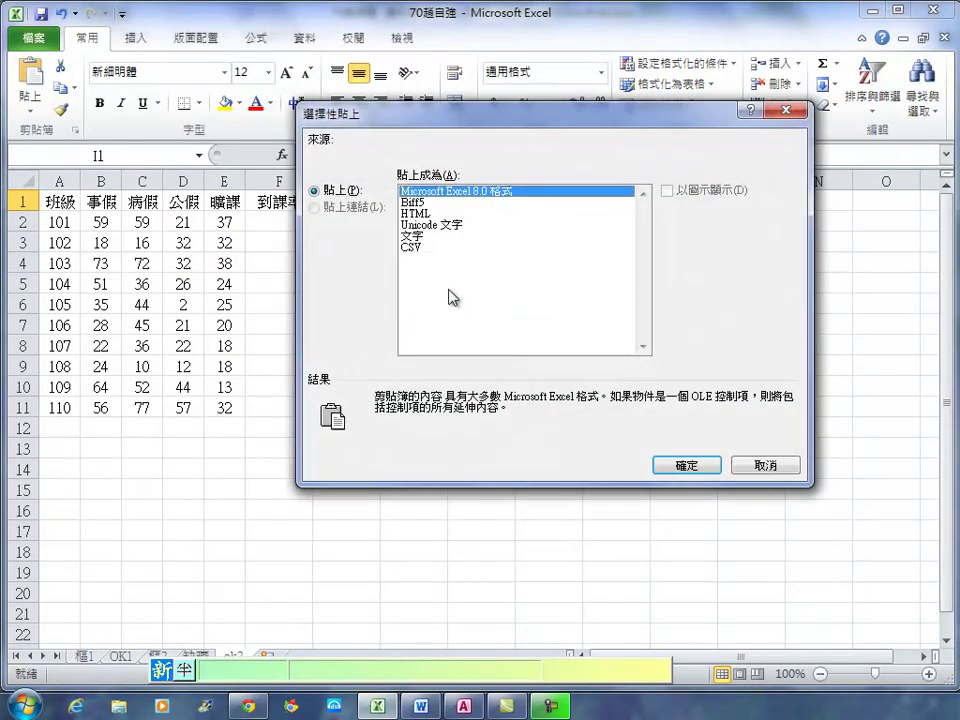
left_click(418, 249)
left_click(692, 467)
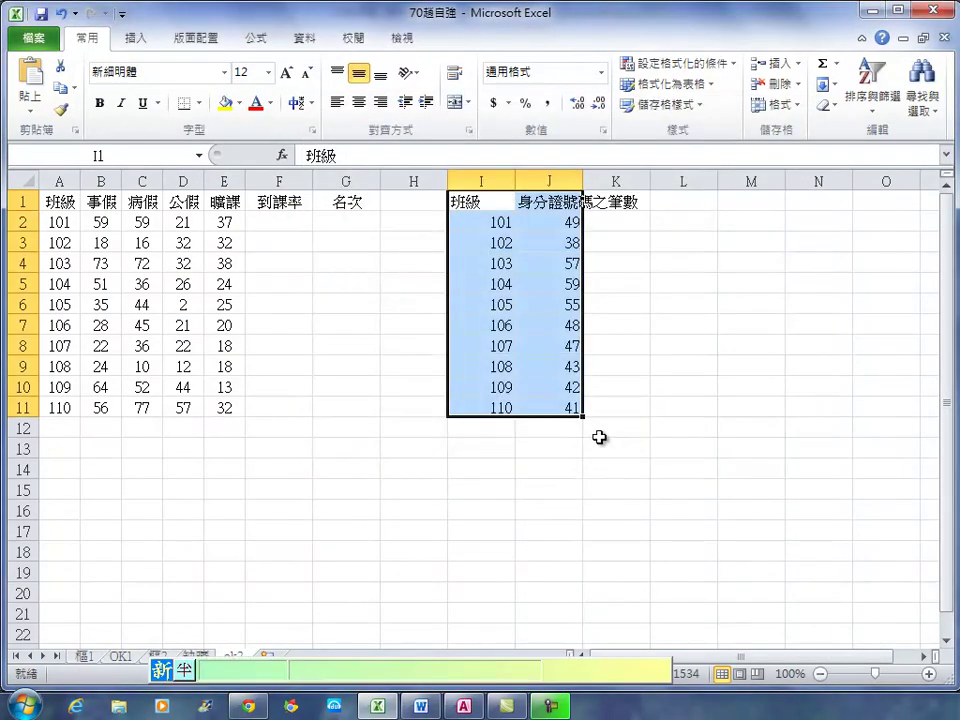
left_click(507, 317)
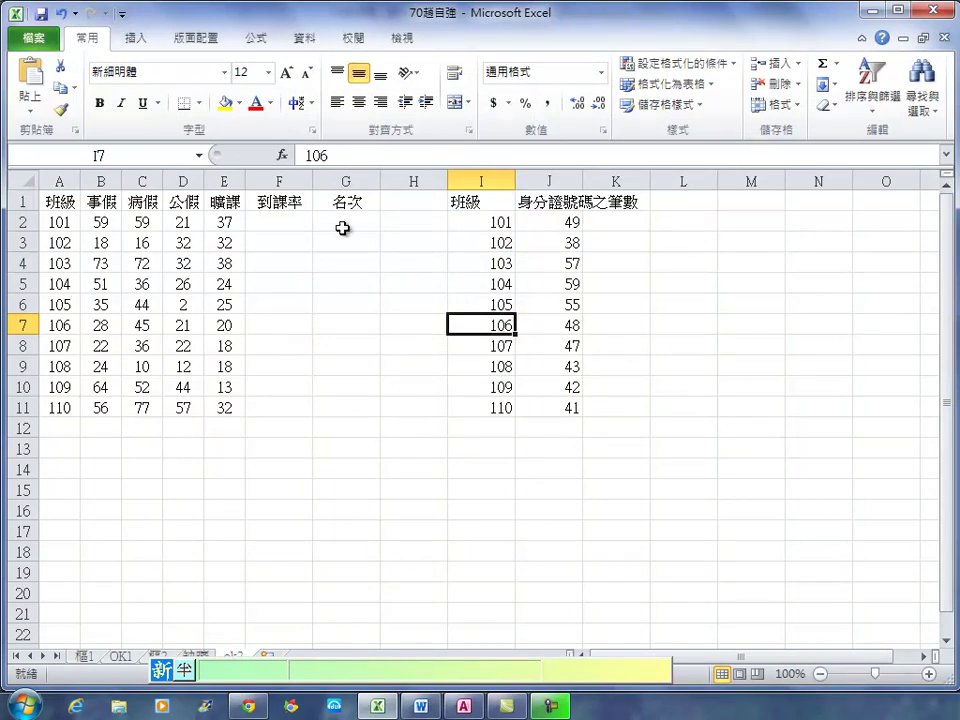
- Start the attendance rate formula in F2 with the numerator 156*J2-B2-C2-D2-E2 inside an opening parenthesis
left_click(275, 224)
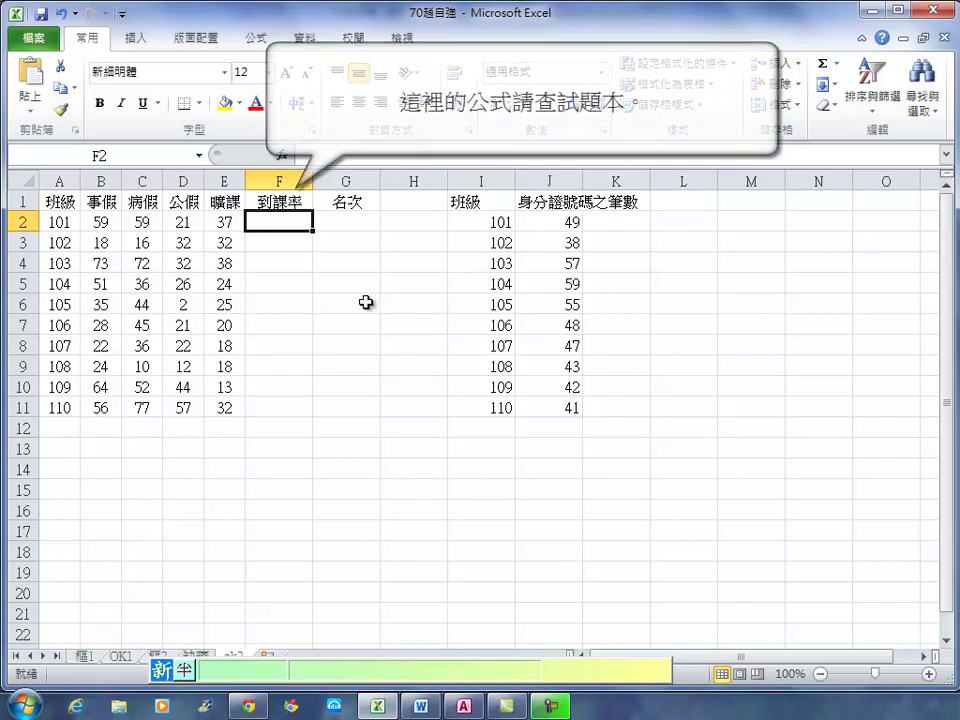
type("=(")
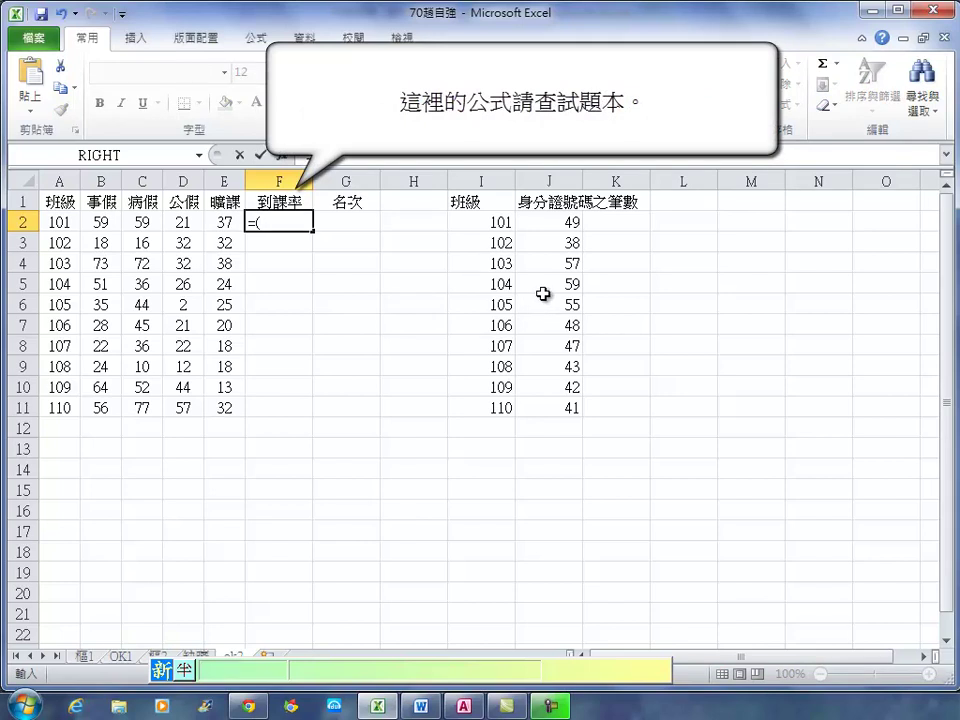
type("156")
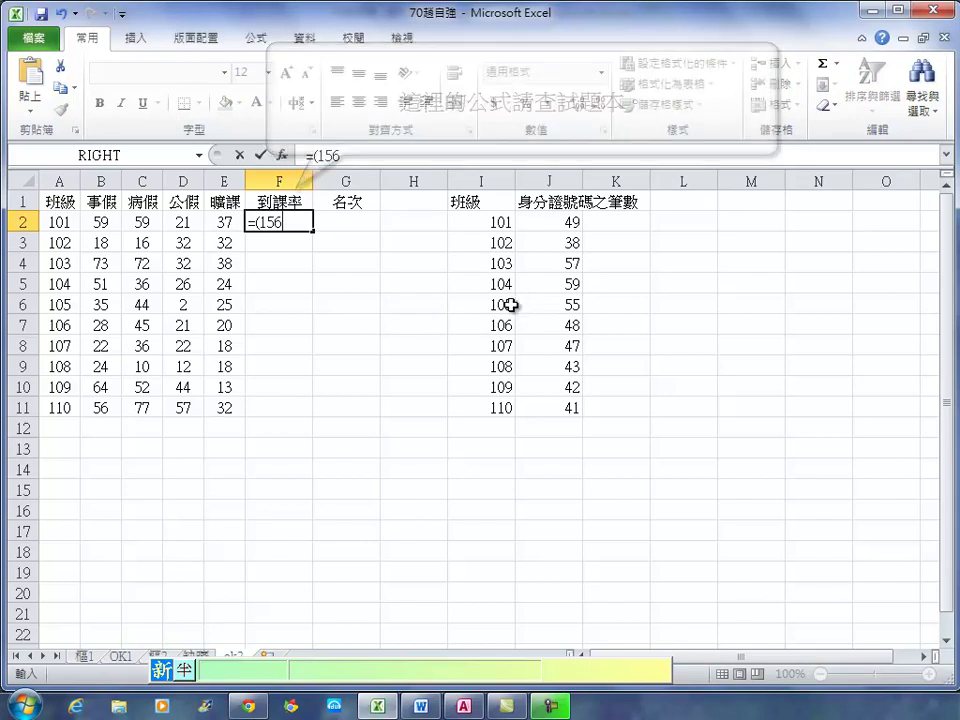
type("*")
left_click(557, 221)
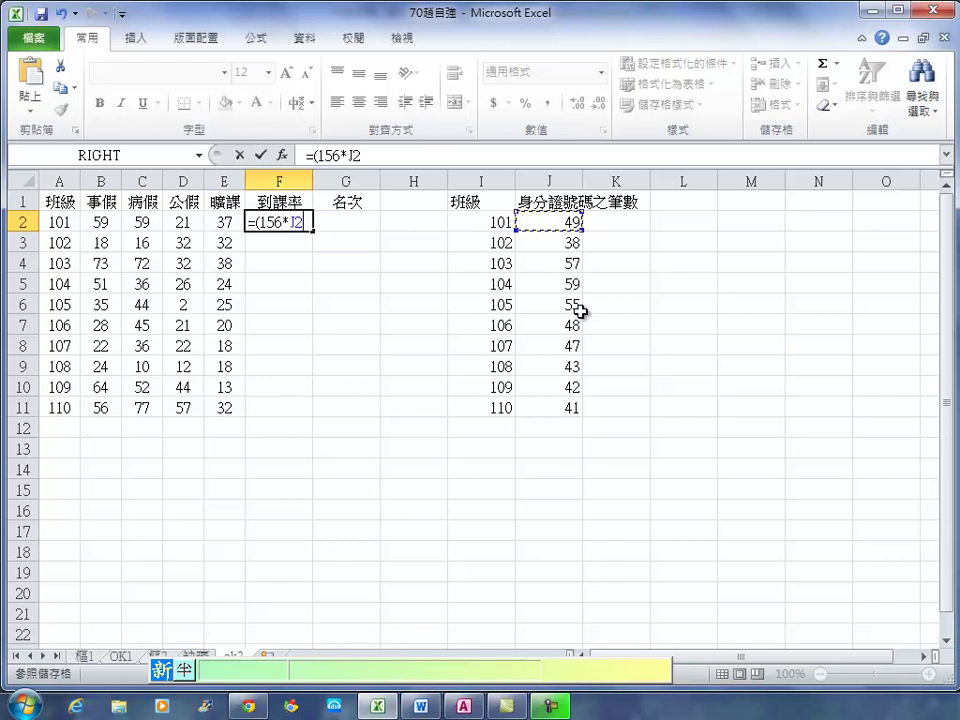
type("-")
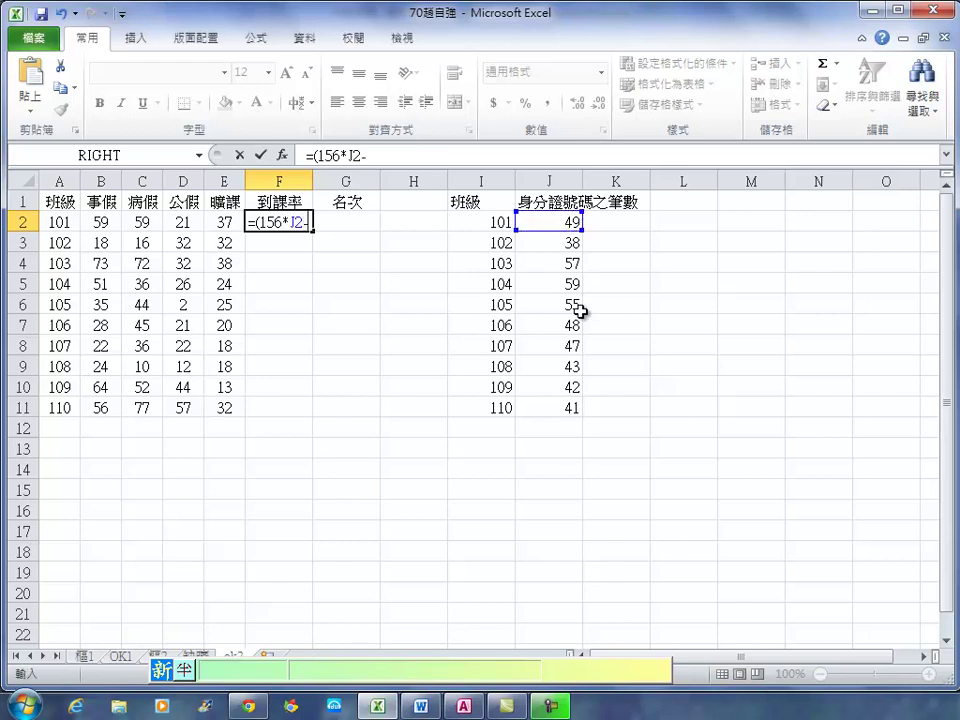
left_click(107, 221)
type("-")
left_click(141, 221)
type("-")
left_click(197, 221)
type("-")
left_click(226, 222)
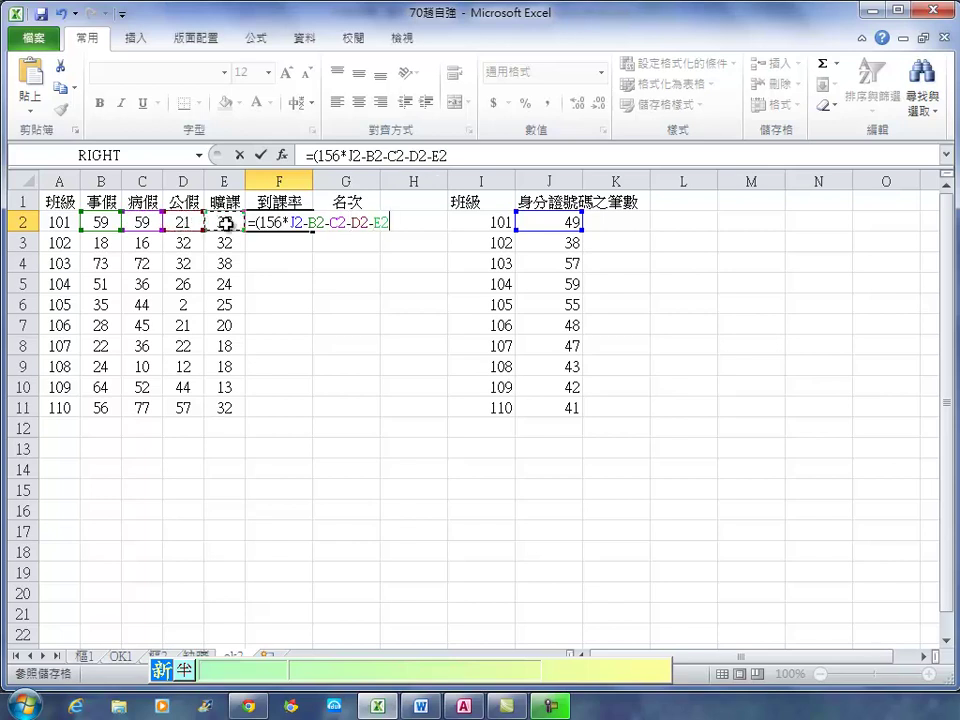
- Complete the F2 formula by closing the numerator and dividing it by (156*J2)
type(")/")
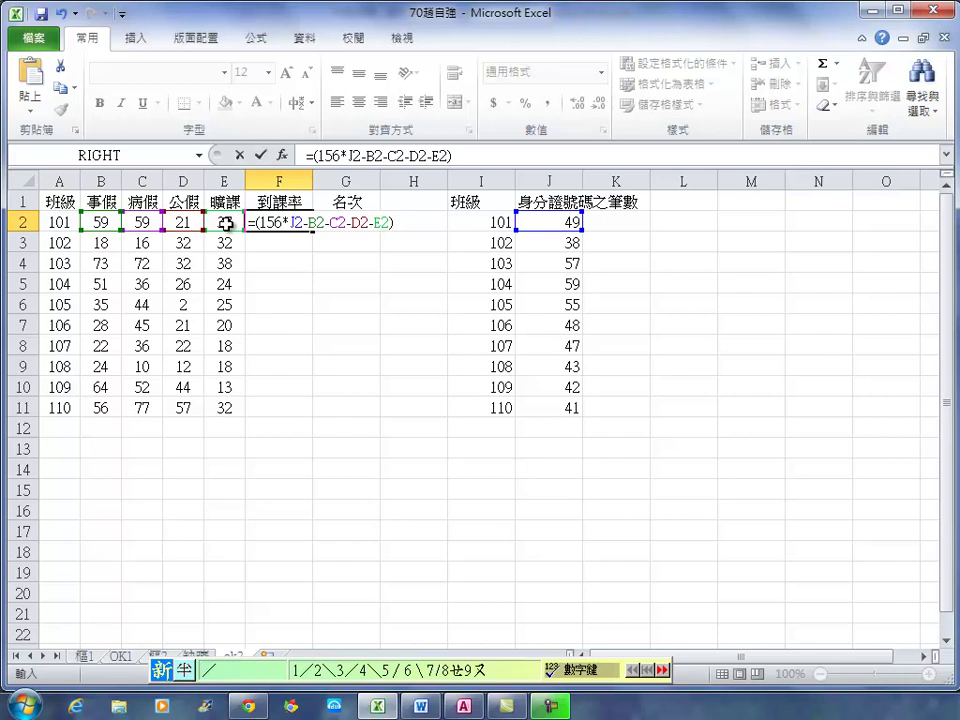
key("Escape")
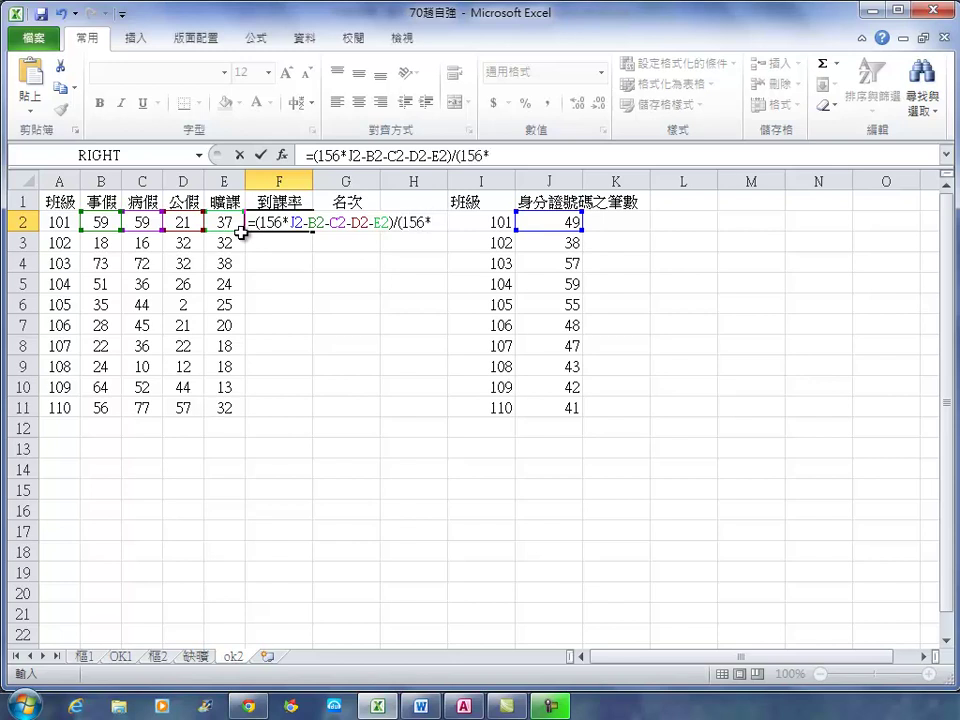
left_click(540, 220)
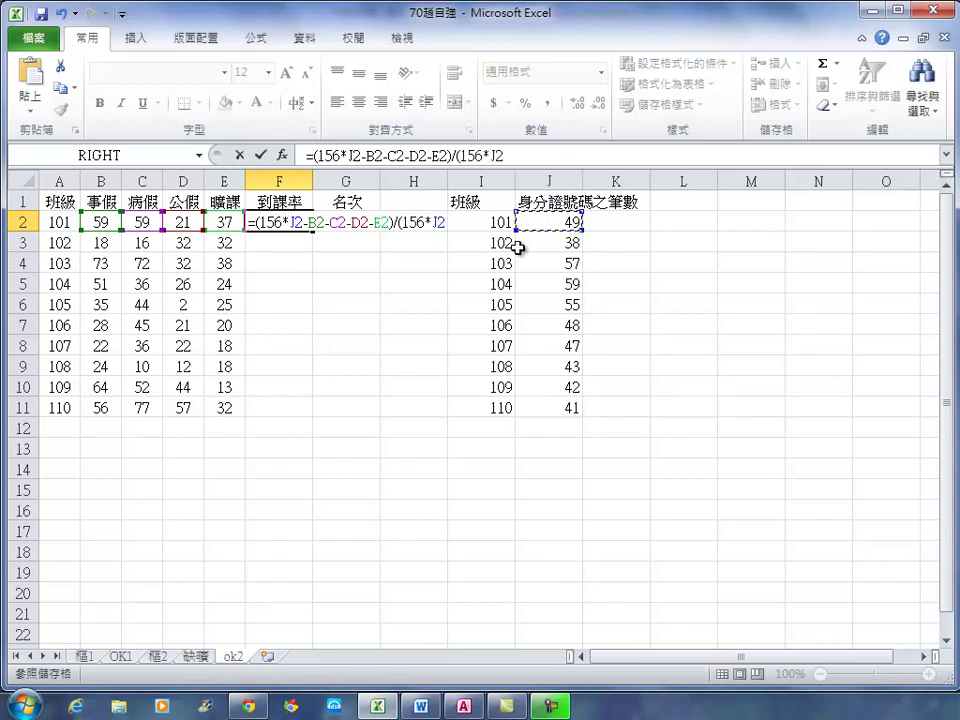
type(")")
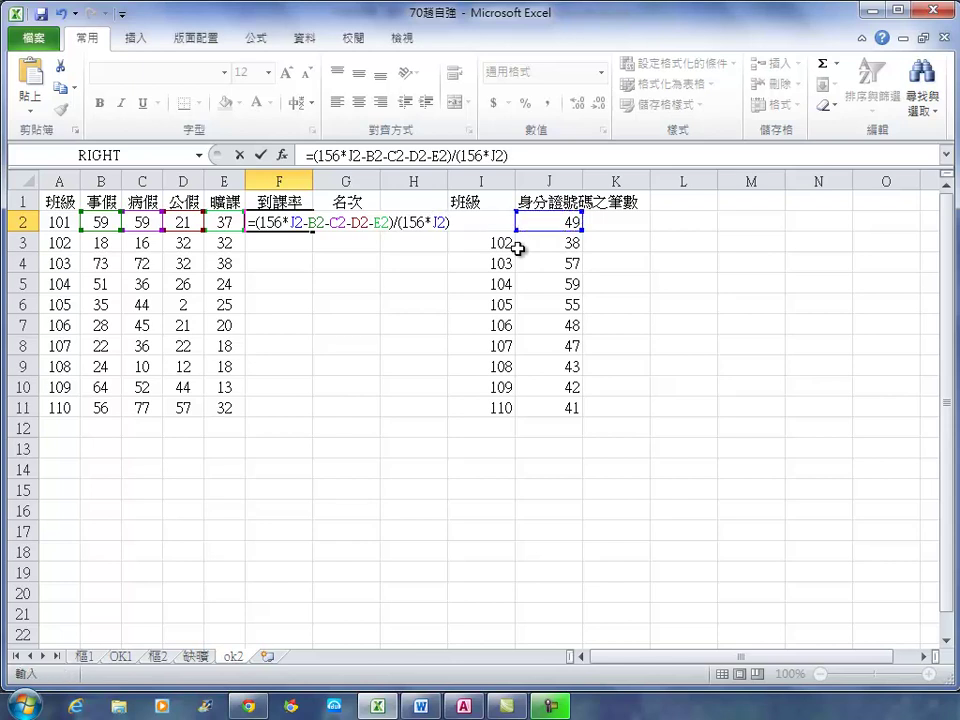
key("Return")
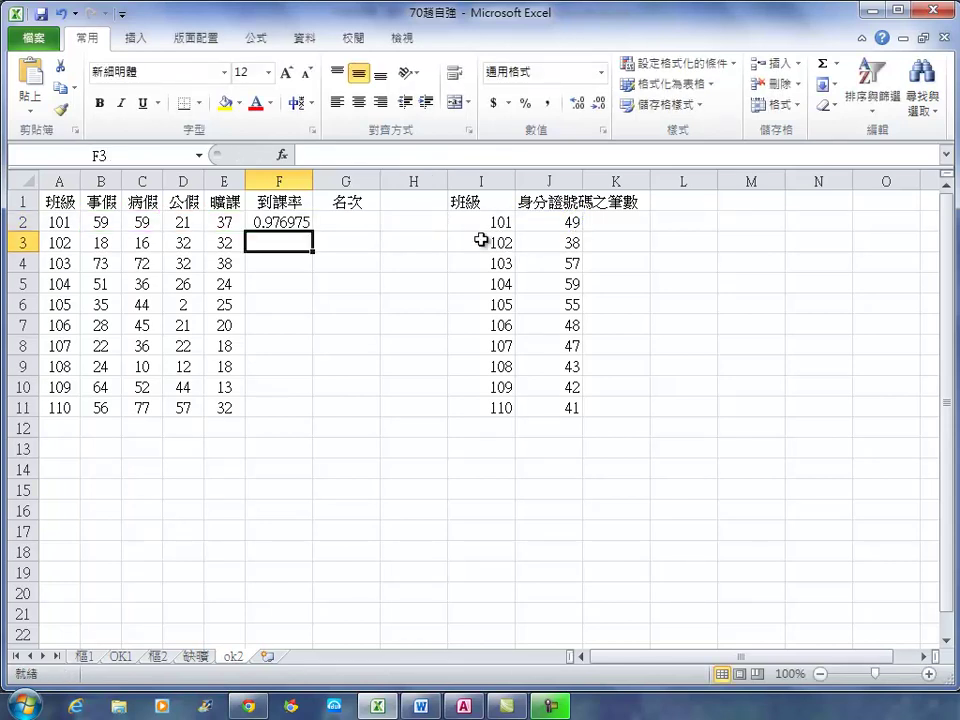
- Format the attendance rate in cell F2 as a percentage (百分比)
left_click(277, 219)
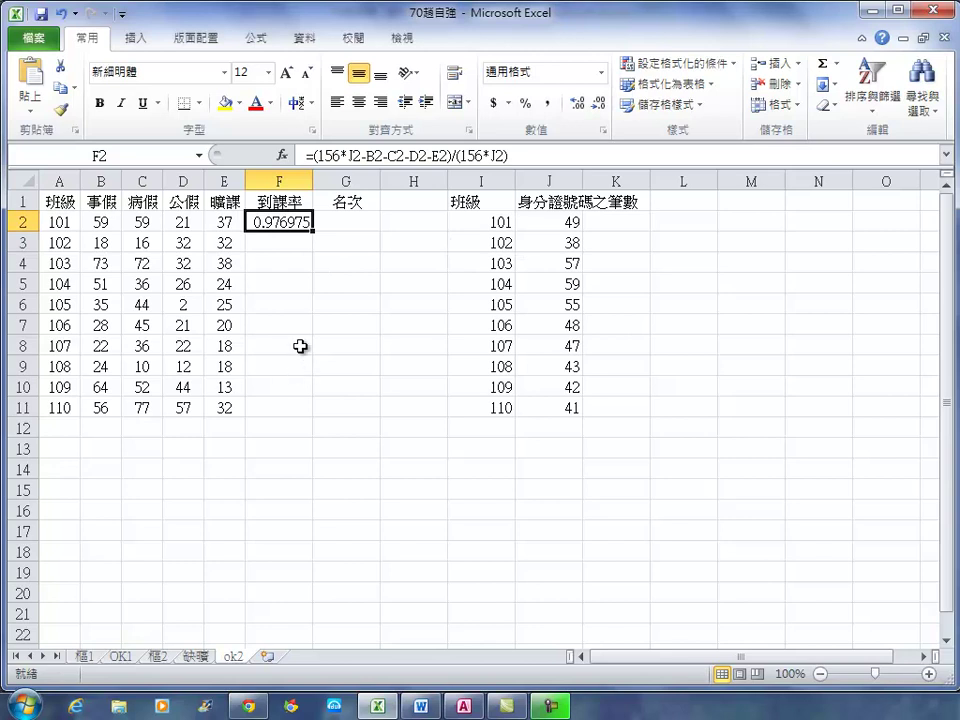
left_click(603, 130)
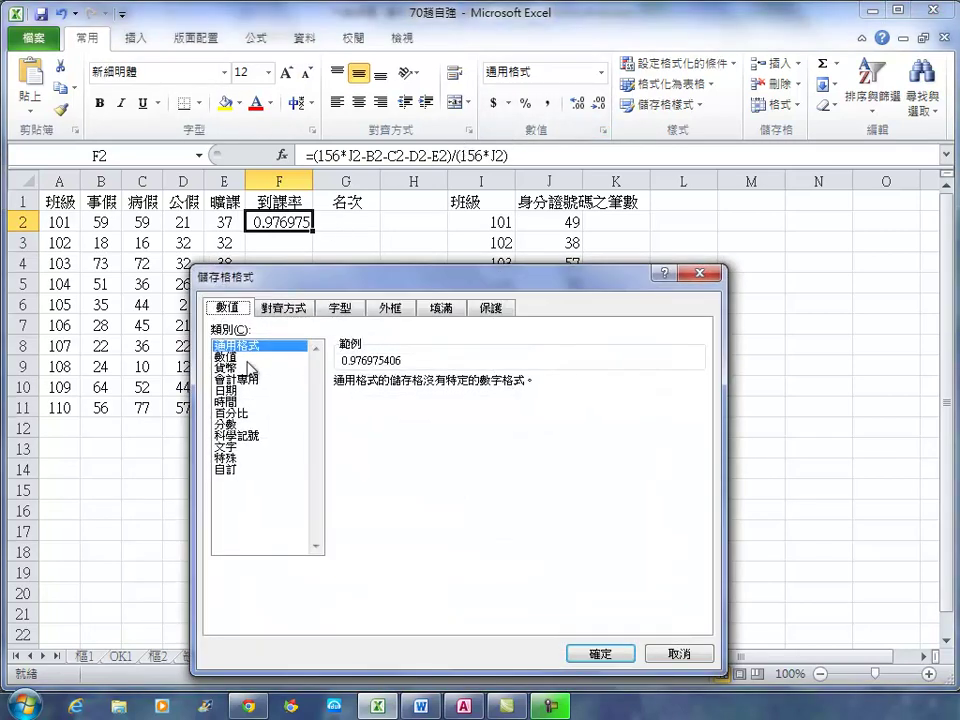
left_click(232, 413)
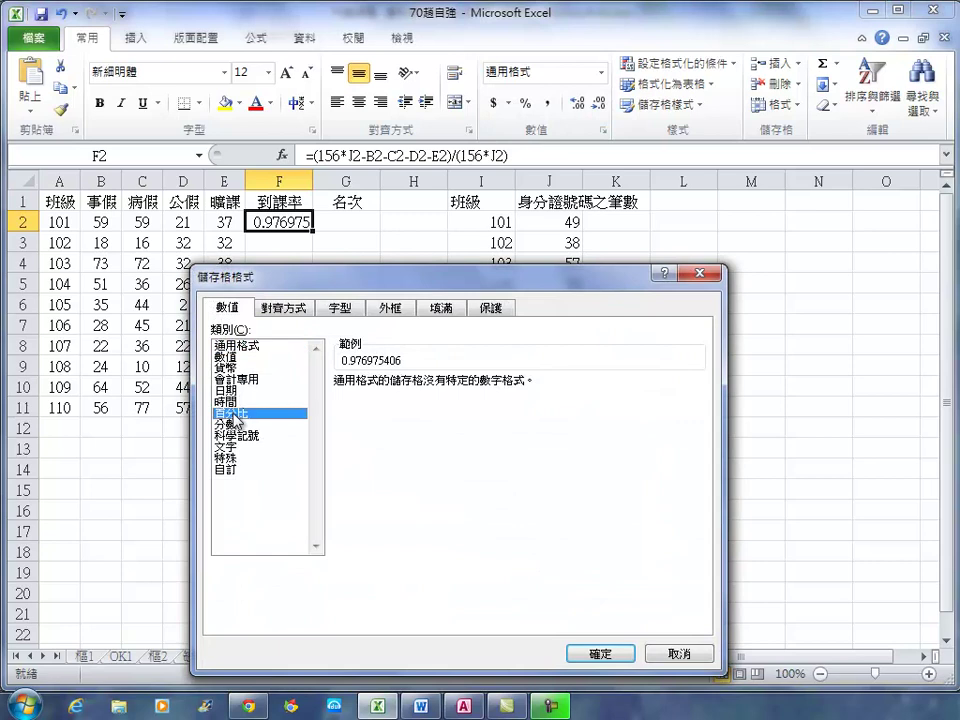
left_click(600, 653)
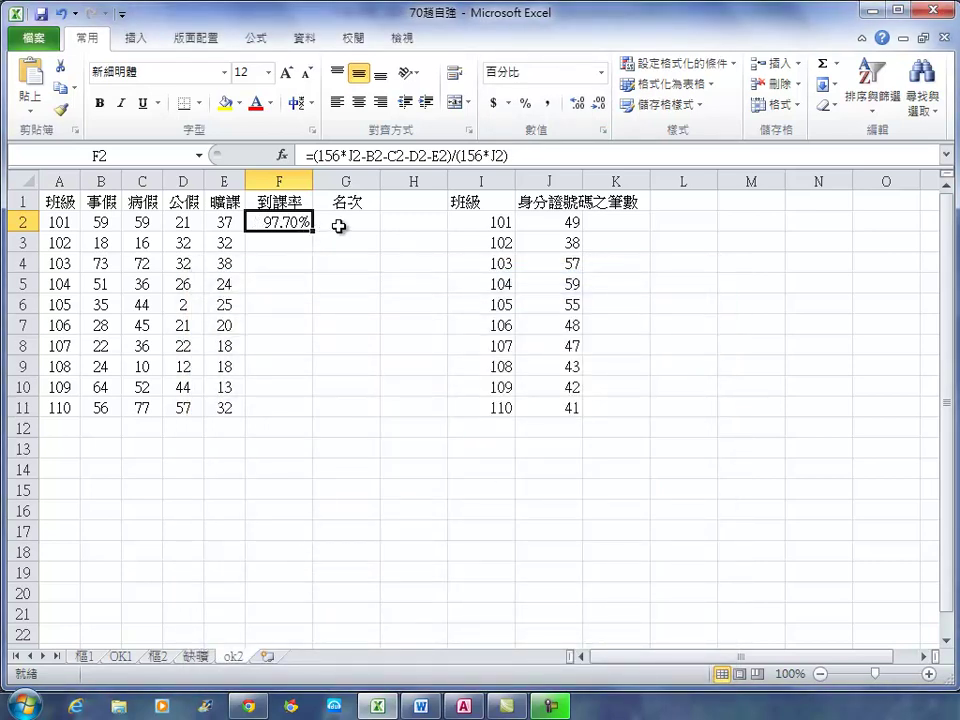
- Fill the attendance rate formula from F2 down to F11
left_click(310, 241)
left_click(306, 222)
double_click(312, 230)
- Insert the RANK function in cell G2, choosing it from the category of all functions (全部)
left_click(358, 226)
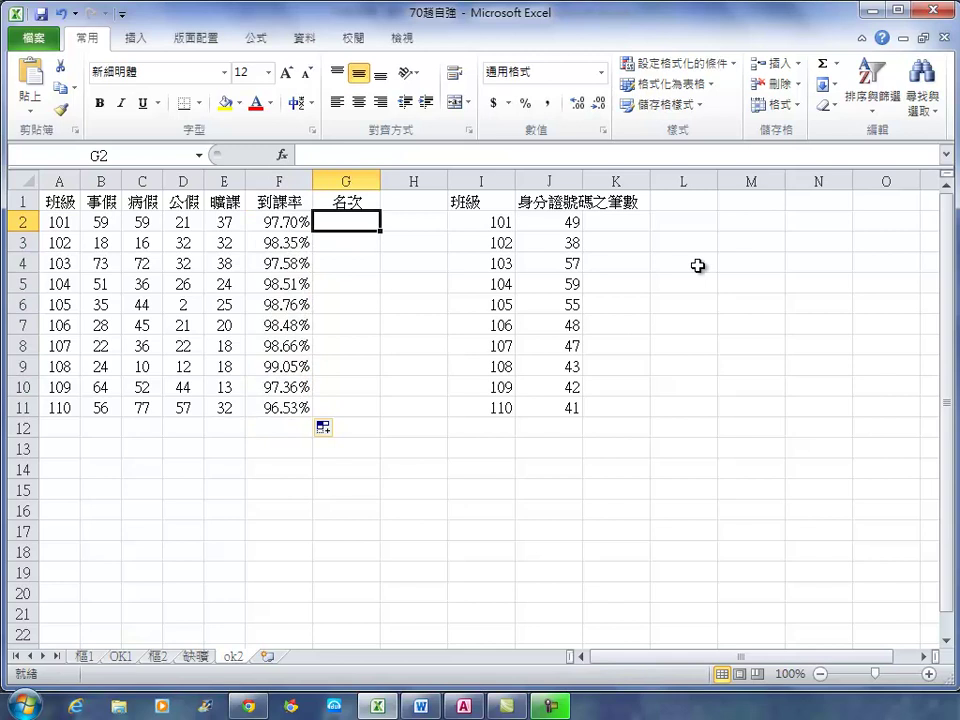
left_click(283, 155)
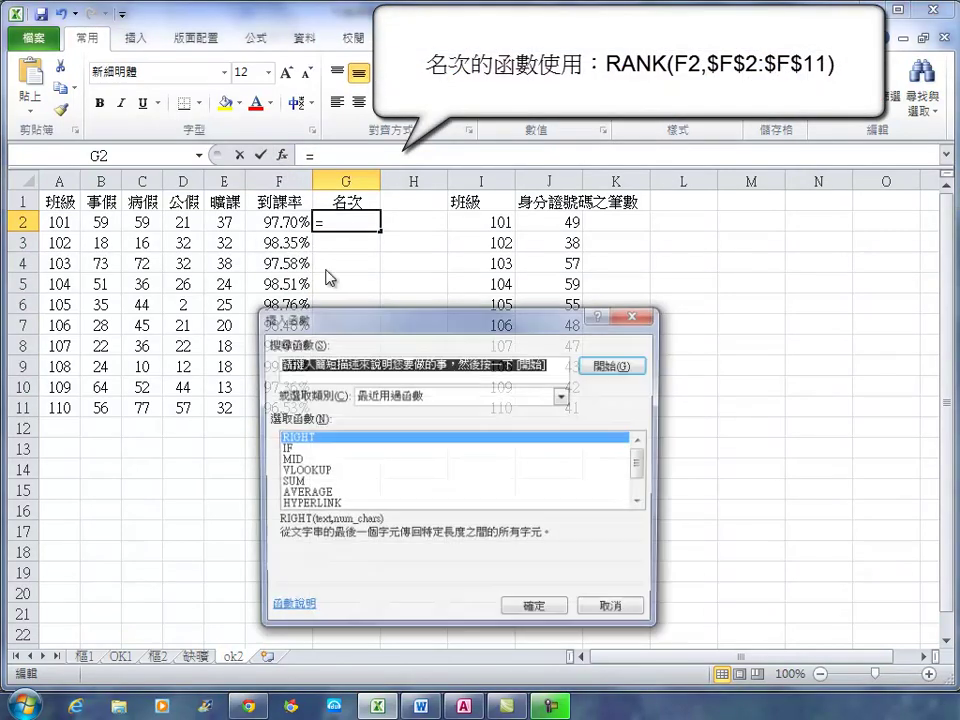
left_click(322, 461)
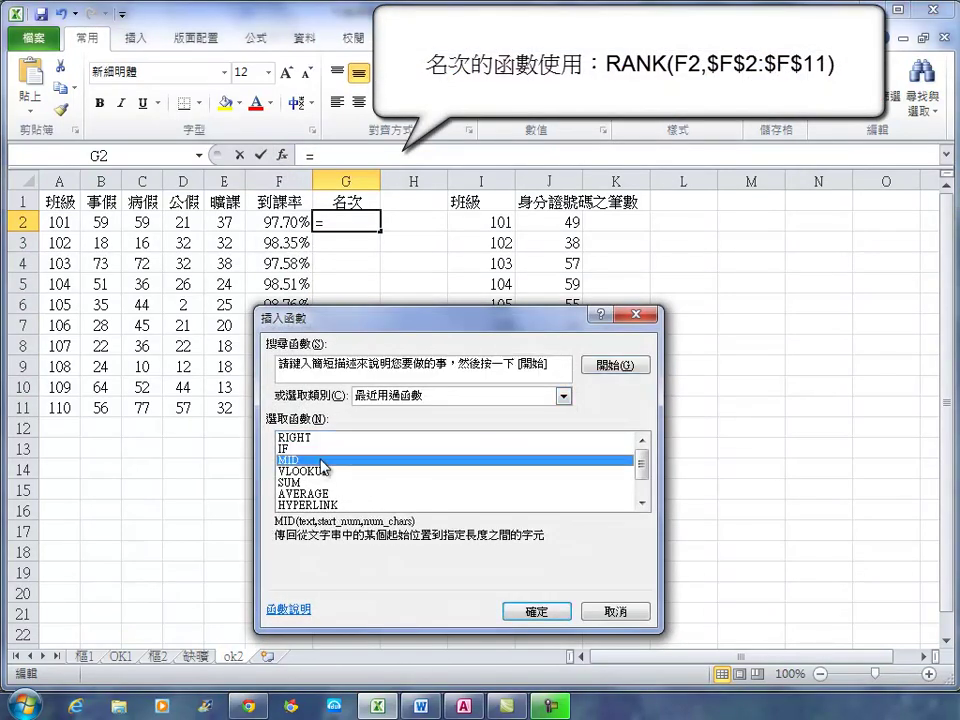
left_click(400, 395)
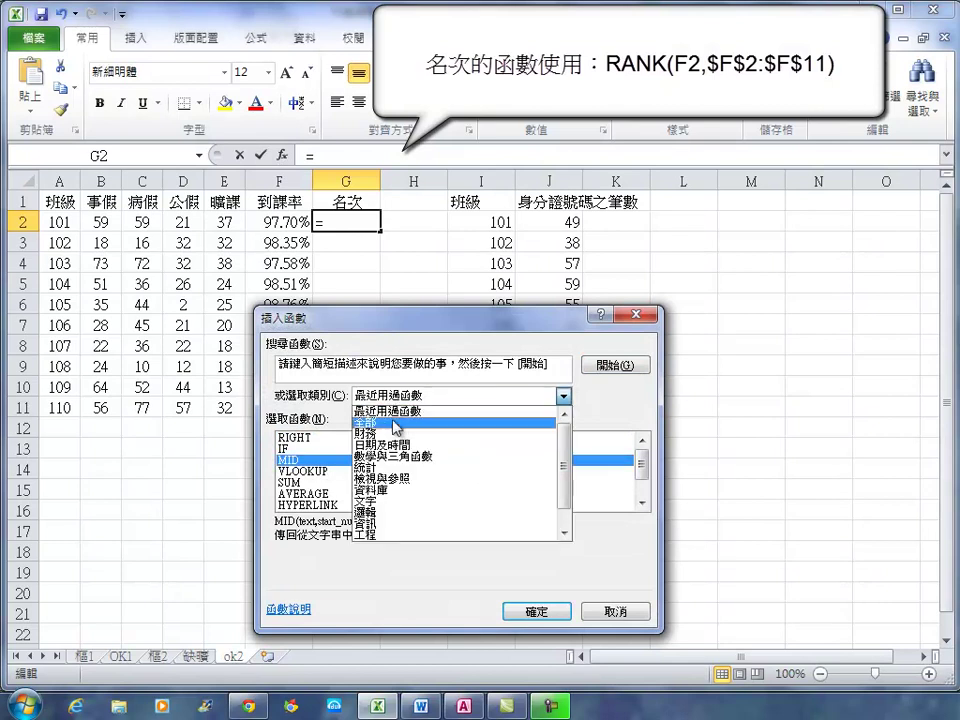
left_click(383, 413)
left_click(320, 461)
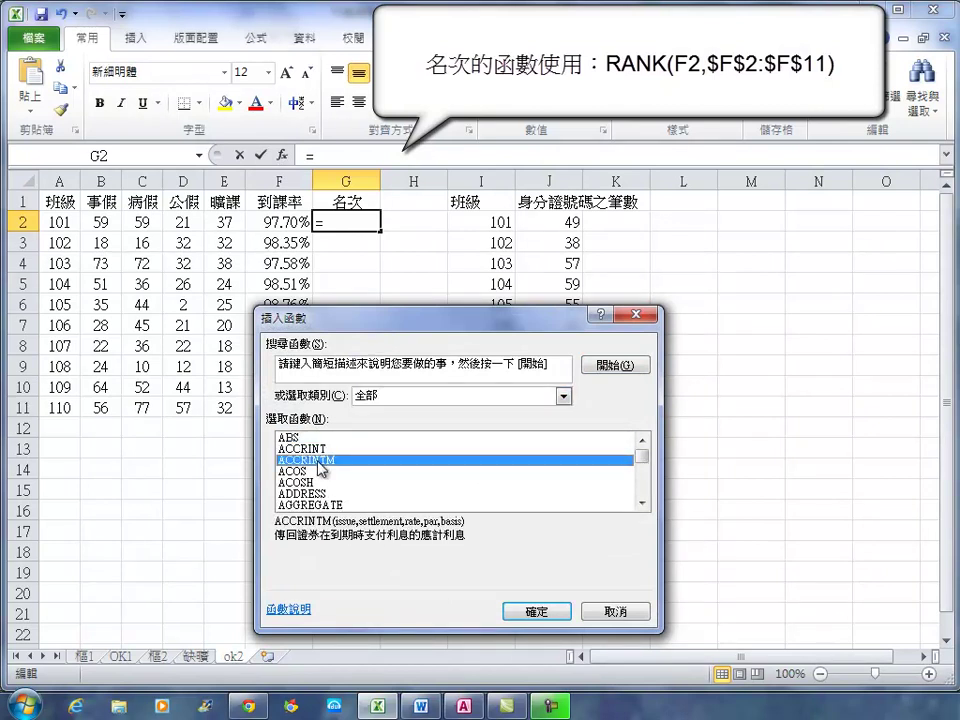
type("ran")
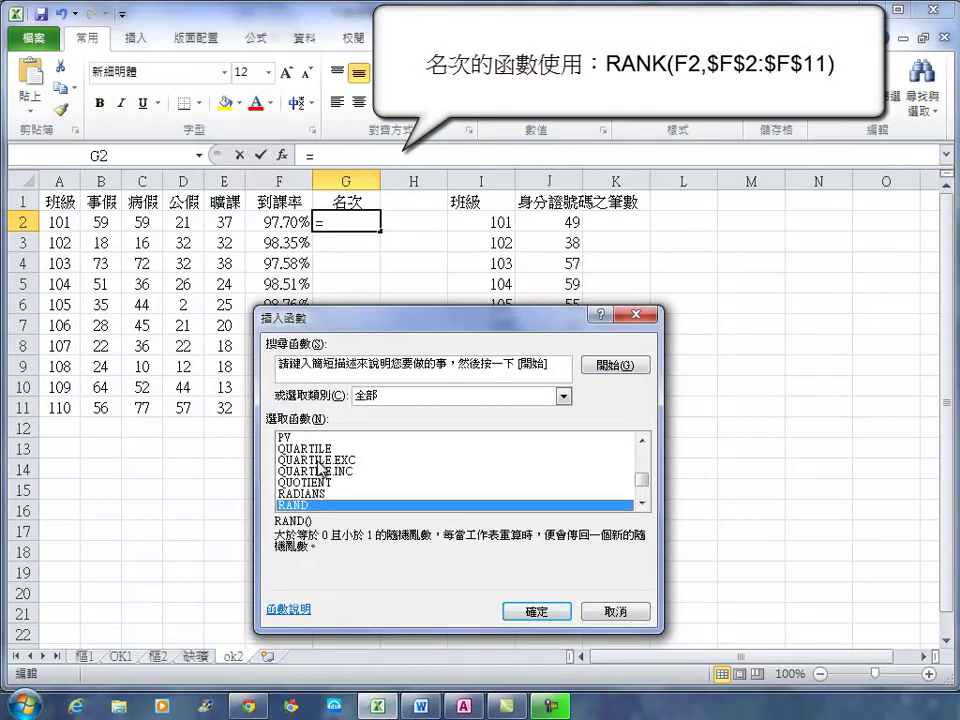
scroll(322, 470, "down", 1)
left_click(295, 494)
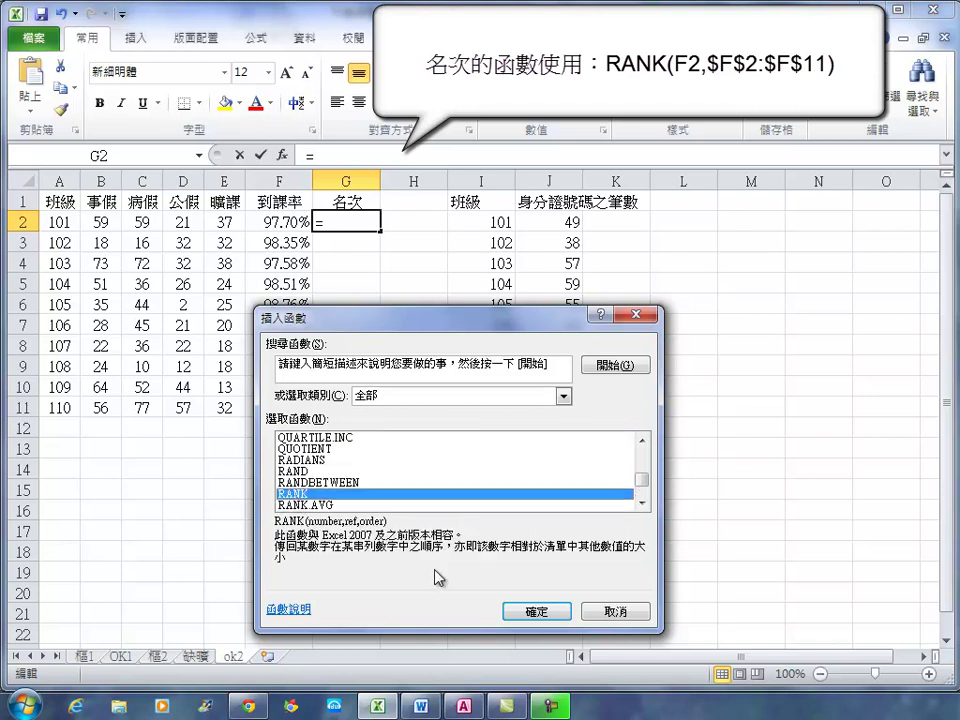
left_click(536, 610)
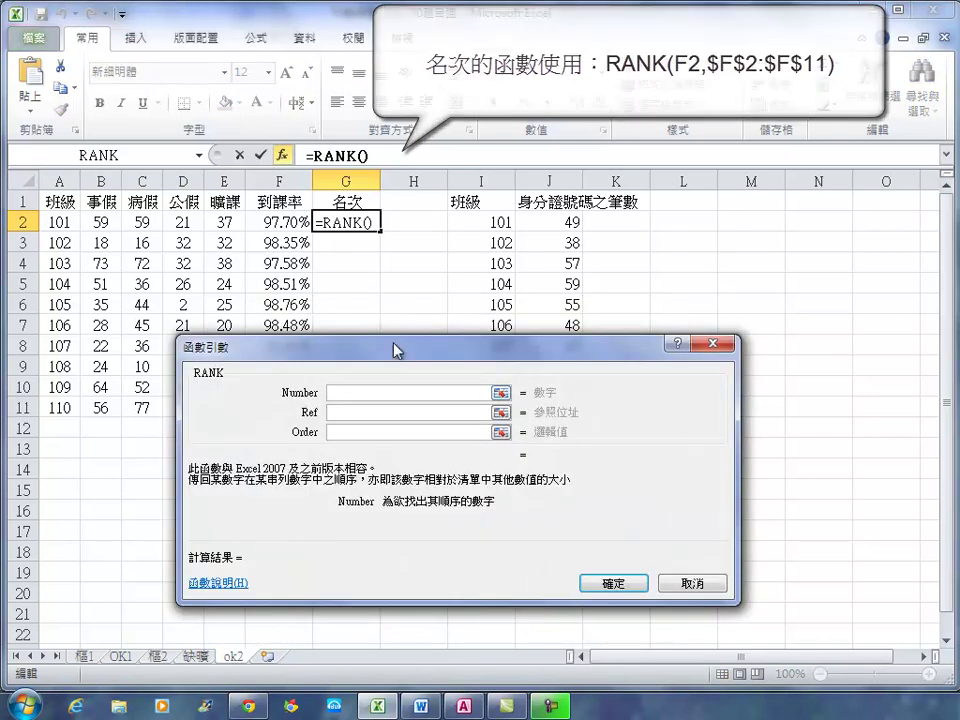
- Rank F2 against the absolute range $F$2:$F$11 in G2 and fill the formula down to G11
left_click(290, 222)
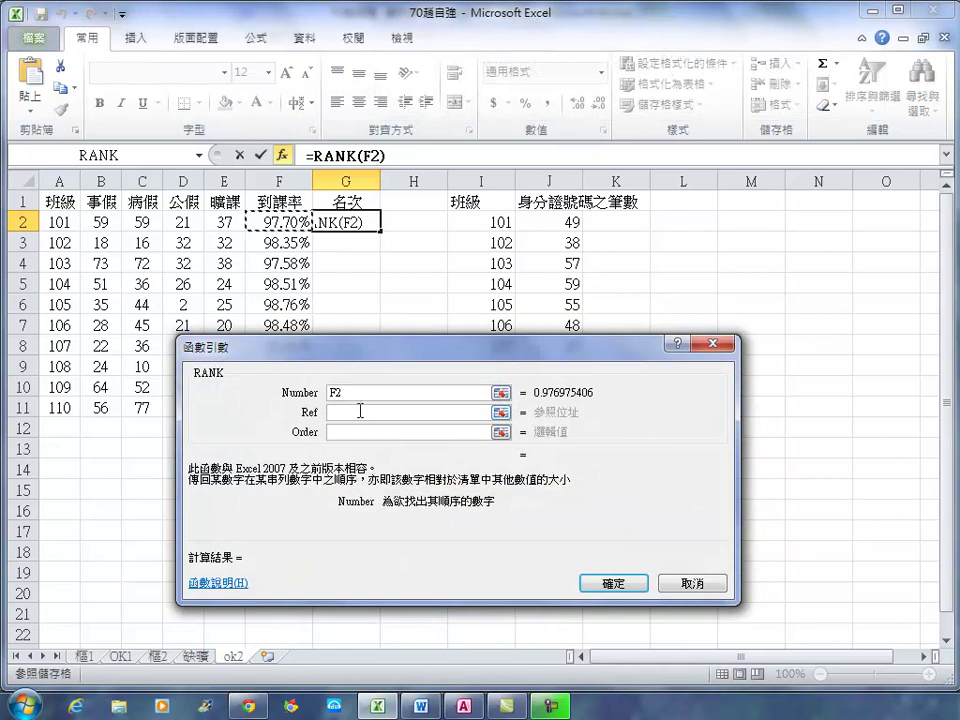
left_click(360, 411)
left_click_drag(281, 222, 266, 408)
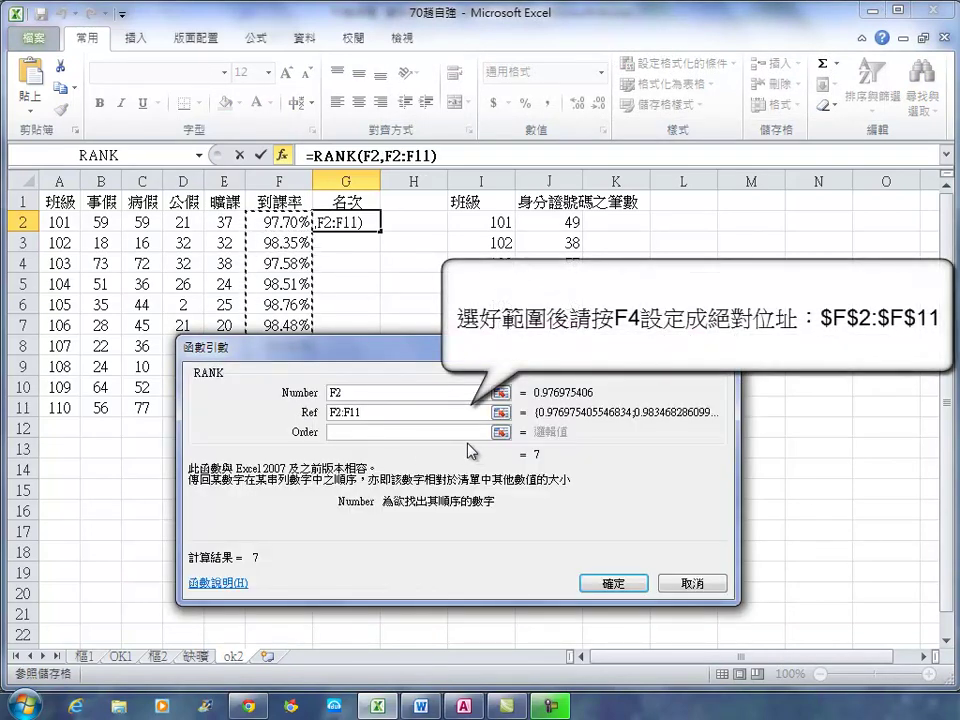
key("F4")
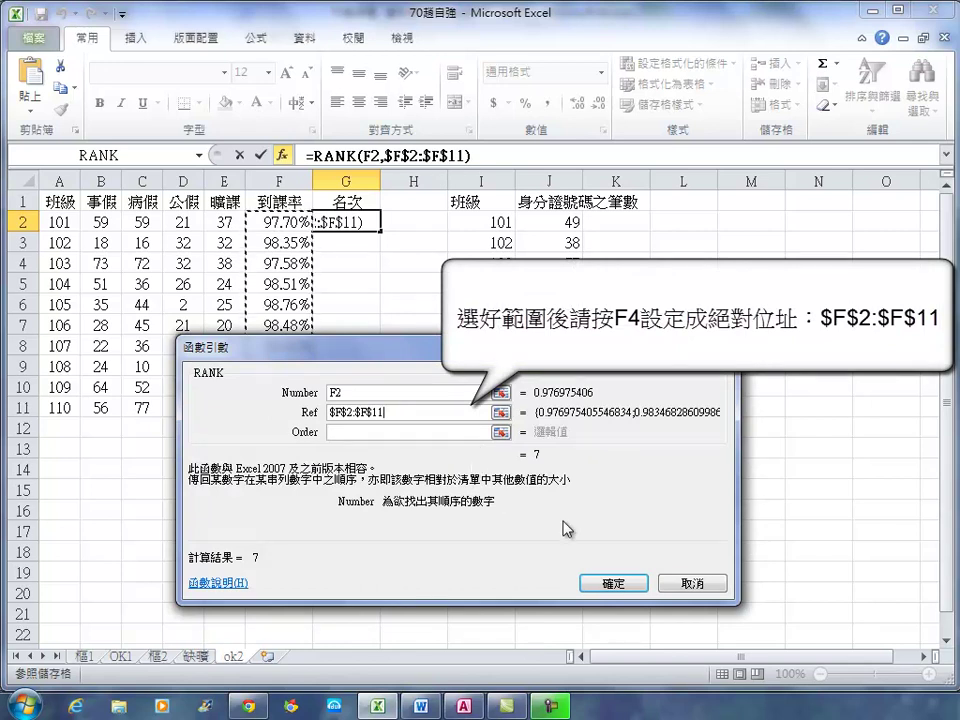
left_click(620, 583)
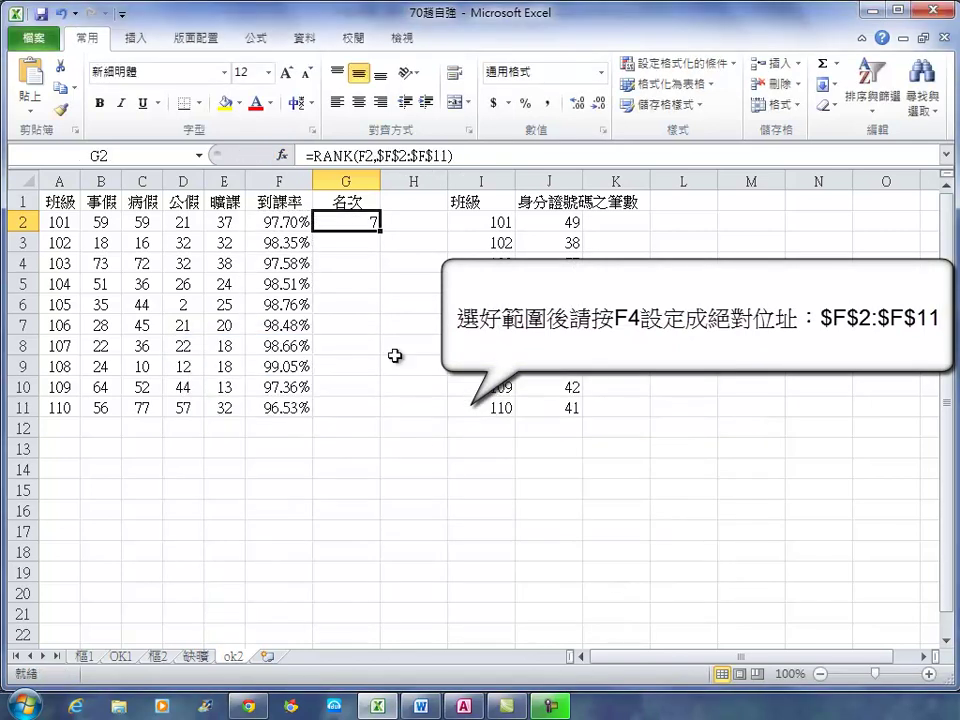
double_click(380, 233)
left_click(333, 300)
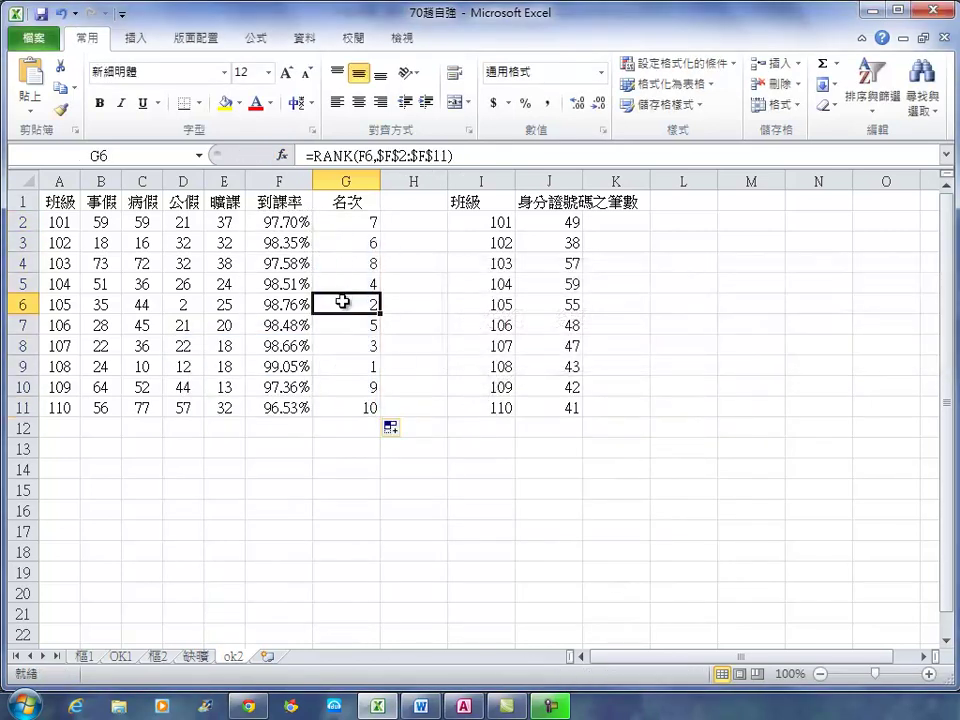
- Centre the contents of the table range A1:G11 horizontally
left_click_drag(358, 407, 69, 190)
key("ctrl+c")
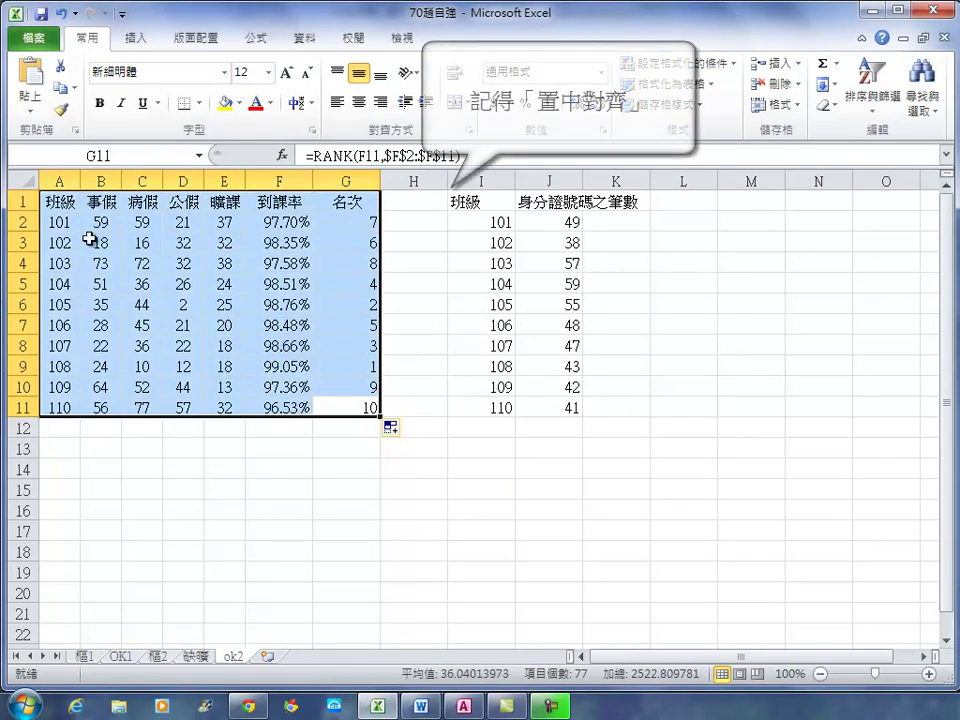
left_click(358, 102)
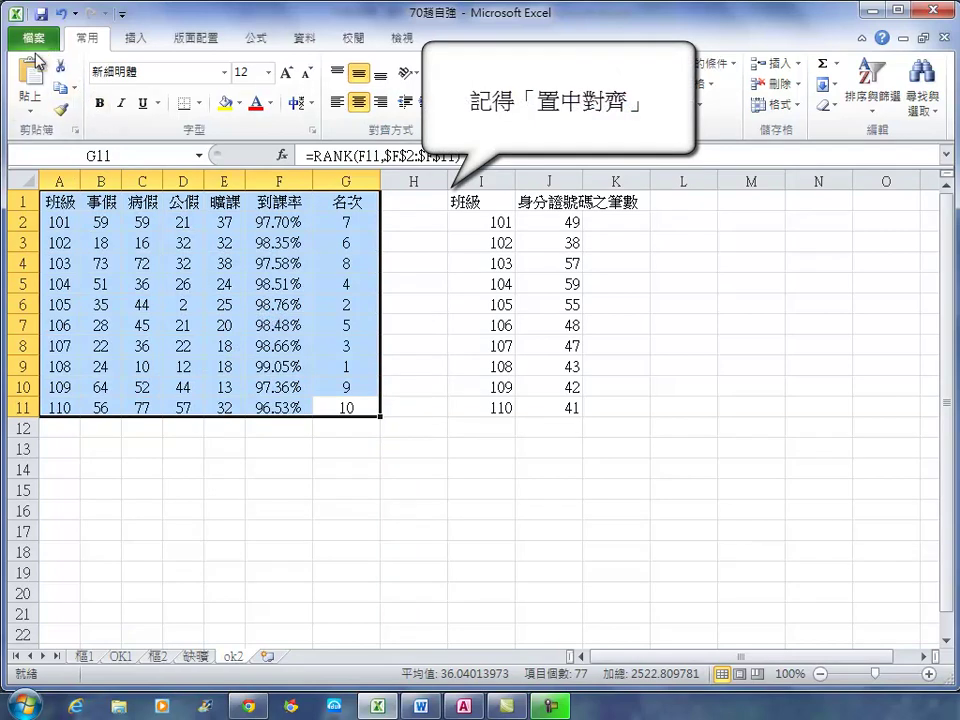
left_click(60, 89)
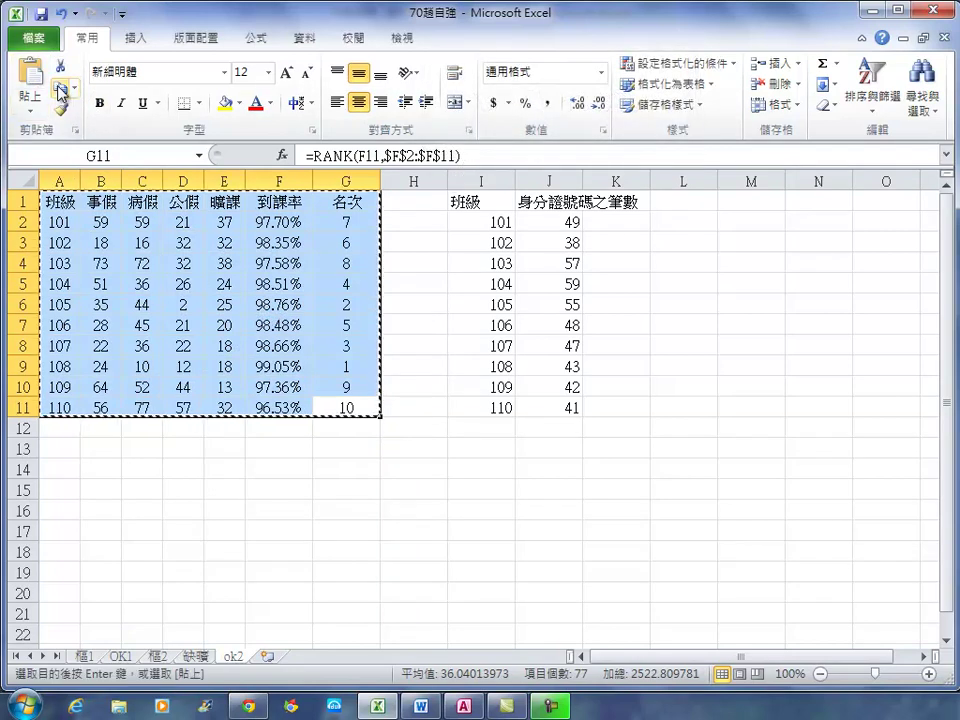
left_click(422, 704)
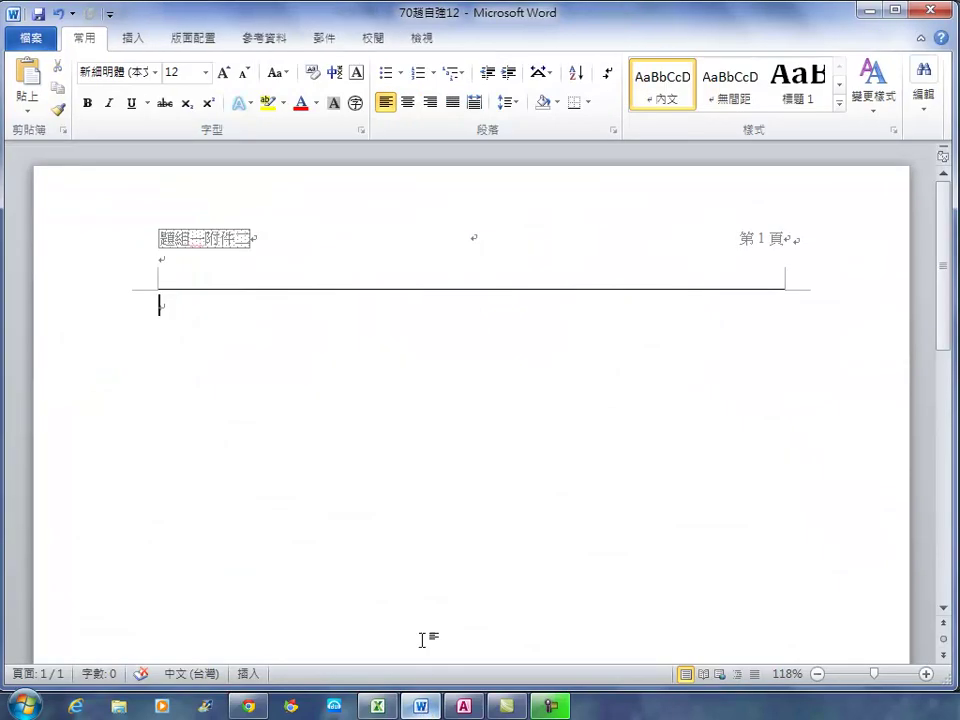
left_click(28, 72)
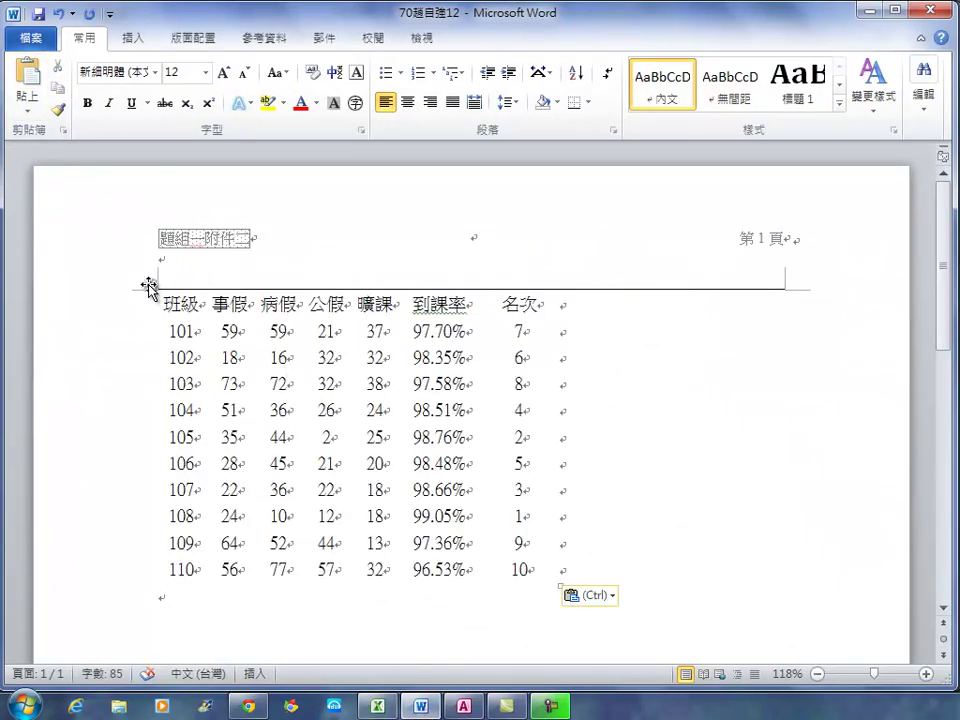
- AutoFit the whole pasted table to the window width
left_click(150, 285)
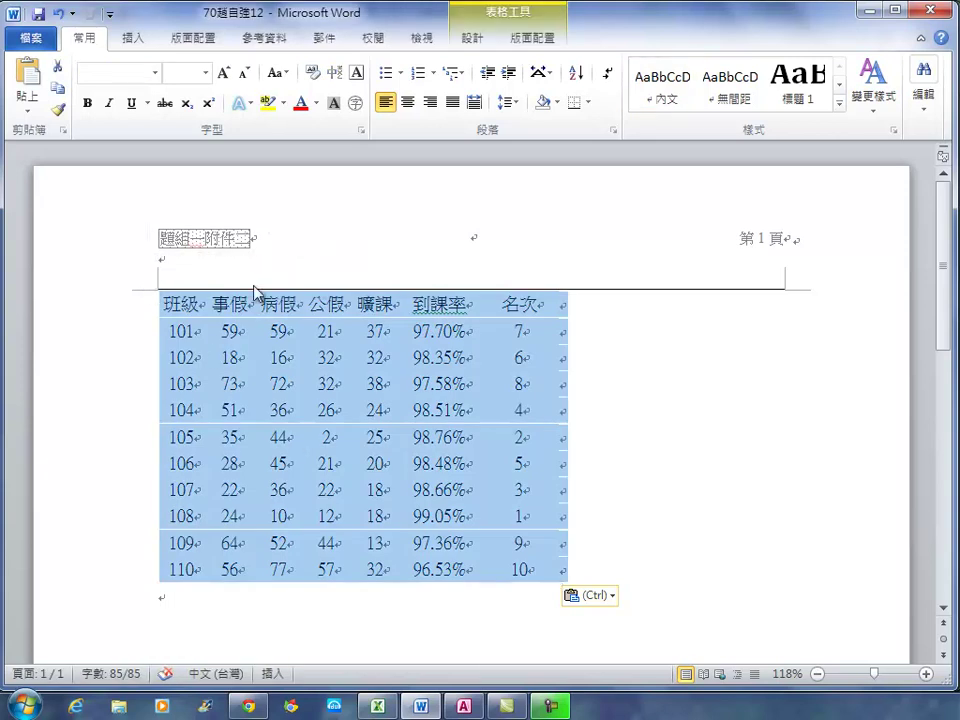
right_click(254, 323)
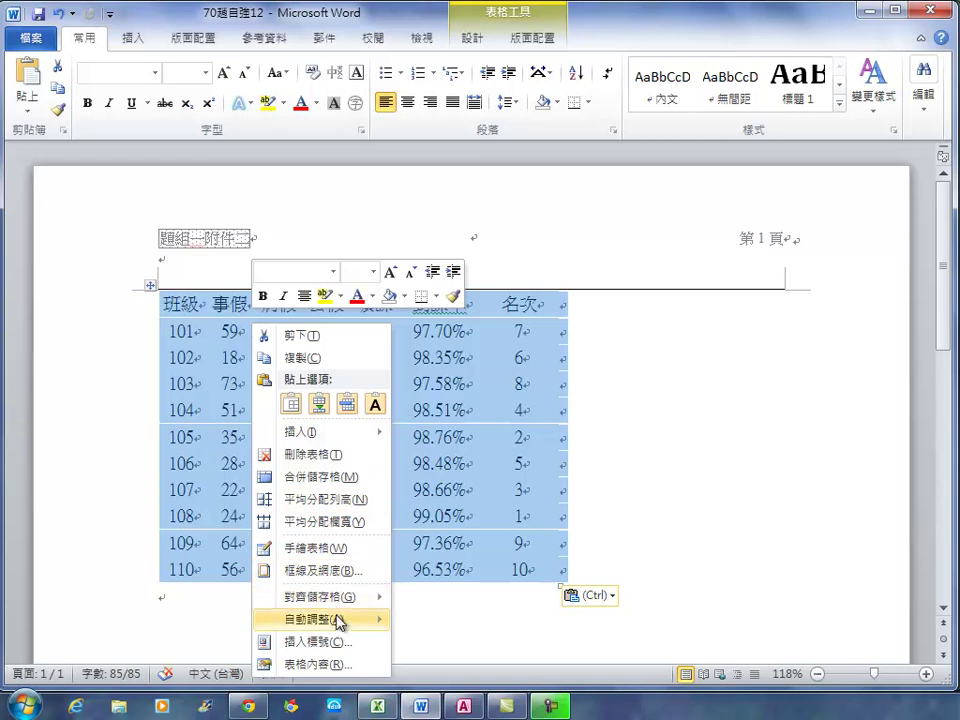
mouse_move(340, 619)
left_click(499, 645)
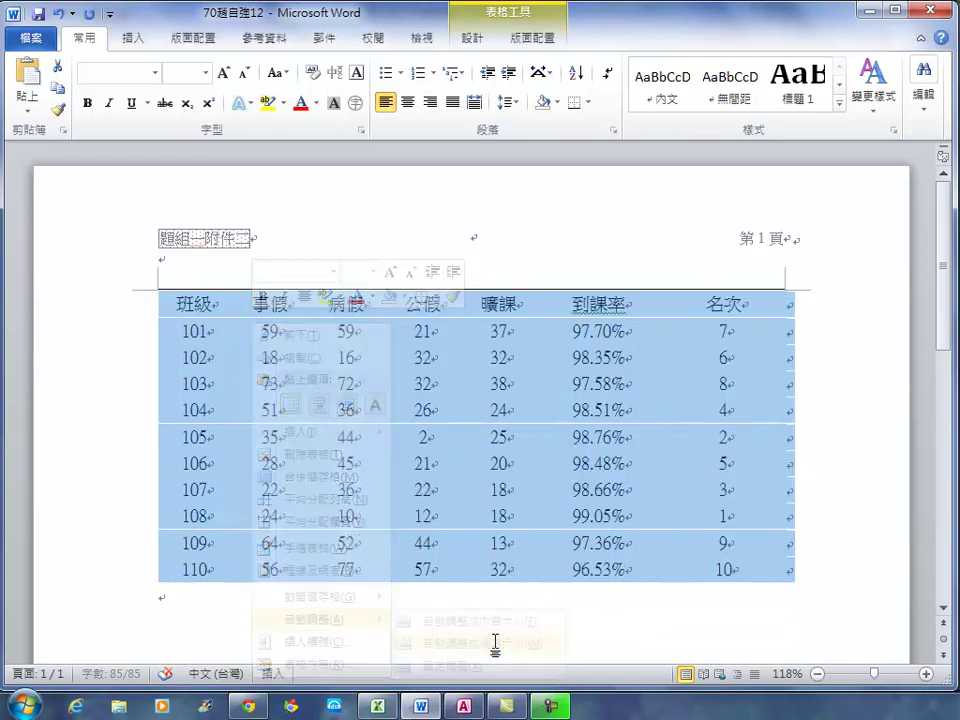
- Add a line above the table and start the title with the text 全年級三月份到課率
left_click(180, 303)
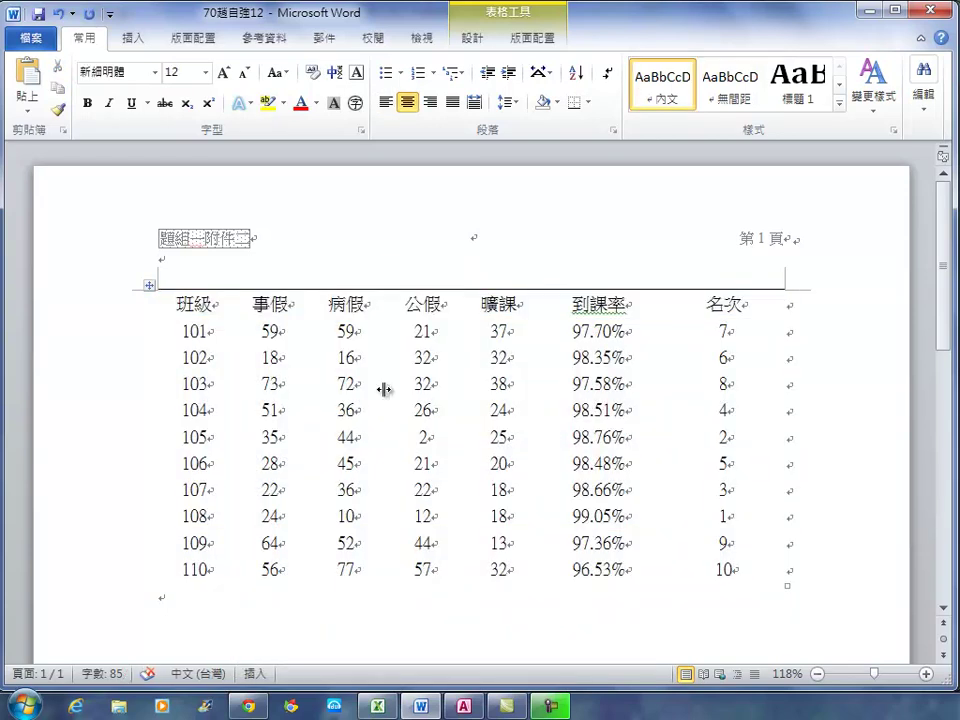
key("Return")
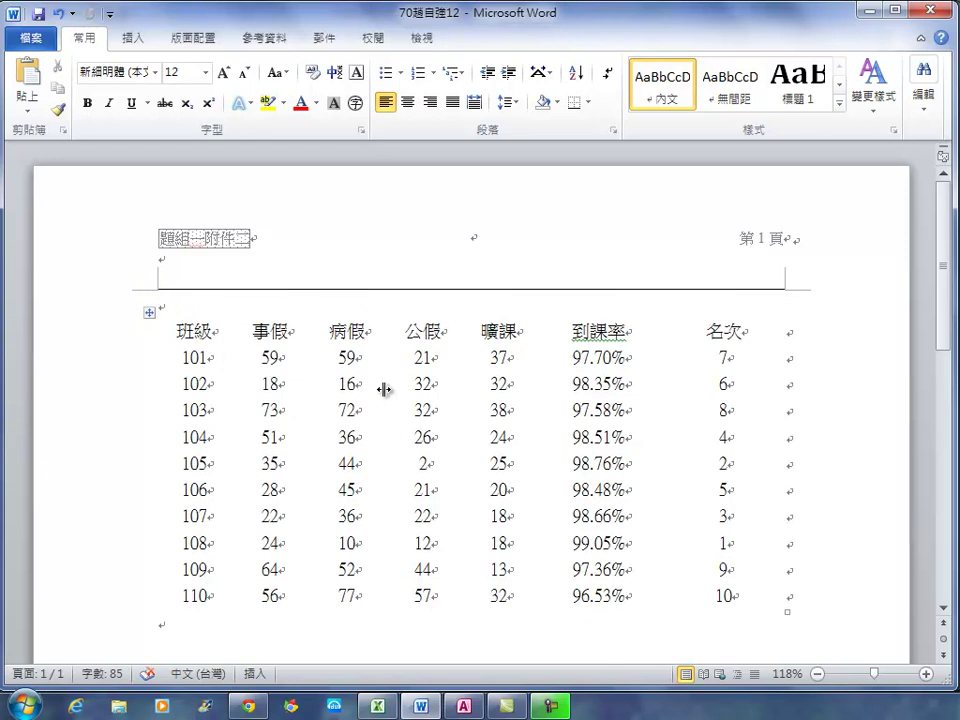
key("ctrl+space")
type("全年級三月")
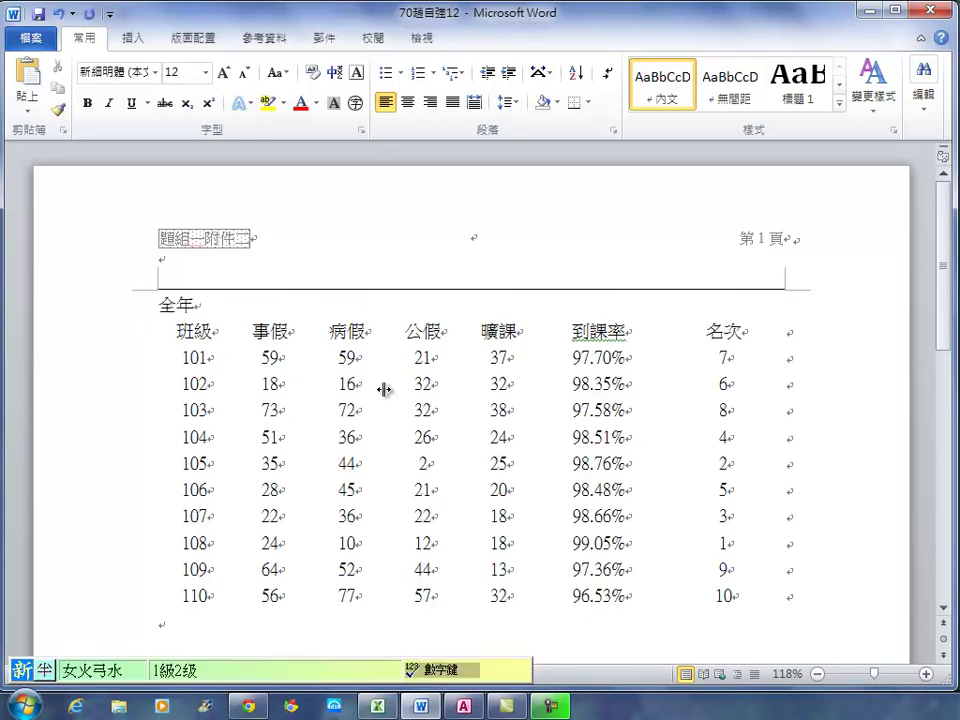
type("d")
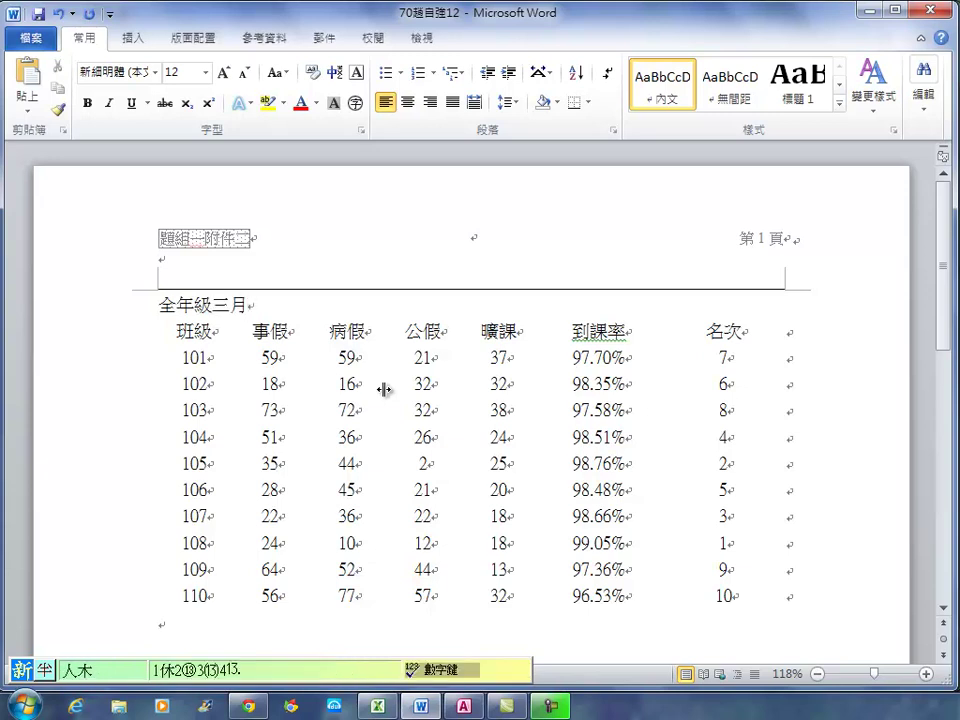
type("c")
key("space")
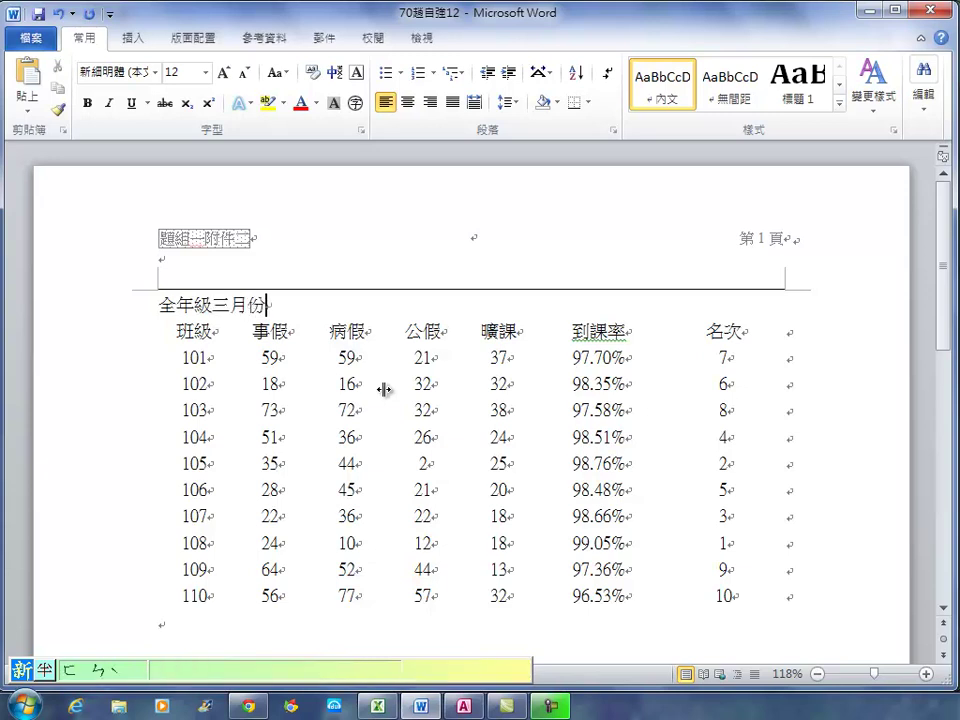
type("mgln")
key("space")
type("yrwd")
key("space")
type("yioj")
key("space")
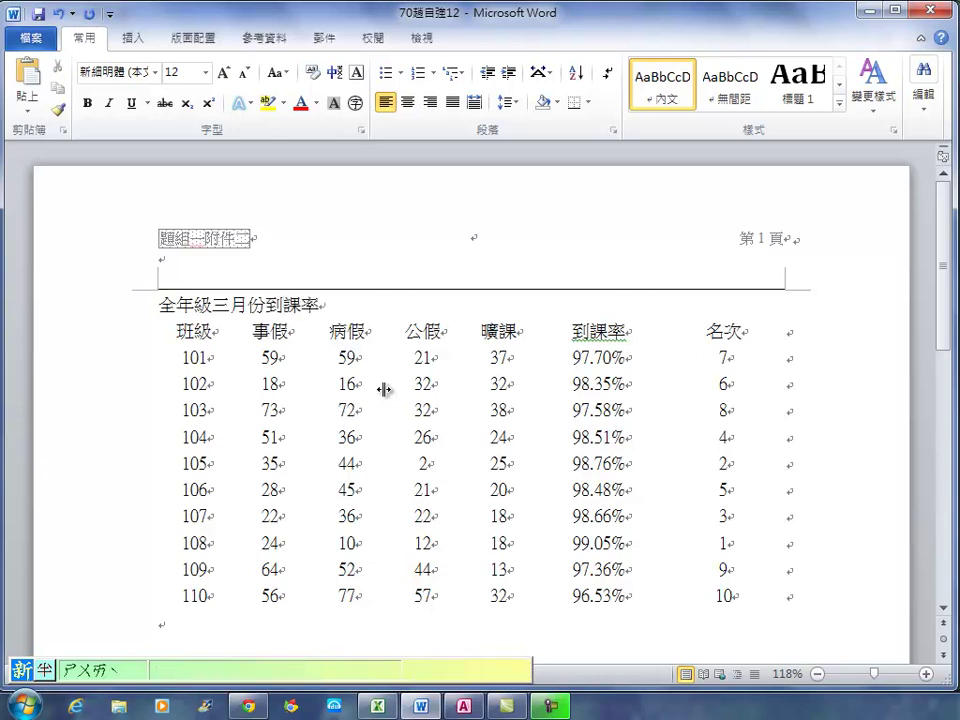
- Complete the title with 統計表 and add a blank line between it and the table
type("vfyiu")
key("space")
key("BackSpace")
type("vfyiu")
key("space")
type("yrj")
key("space")
type("qmv")
key("space")
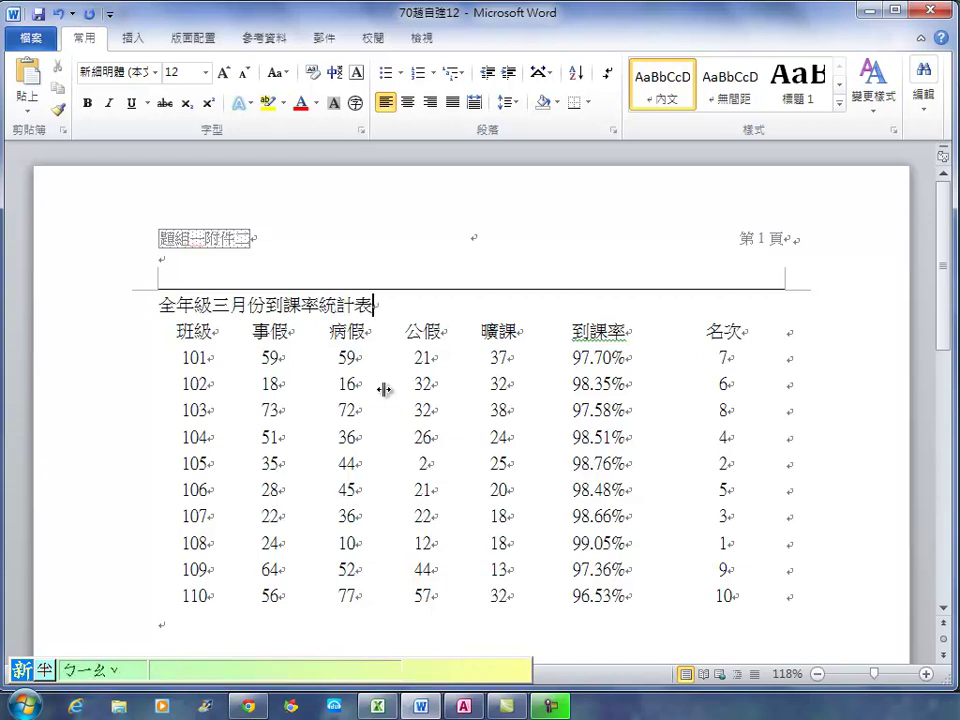
key("Return")
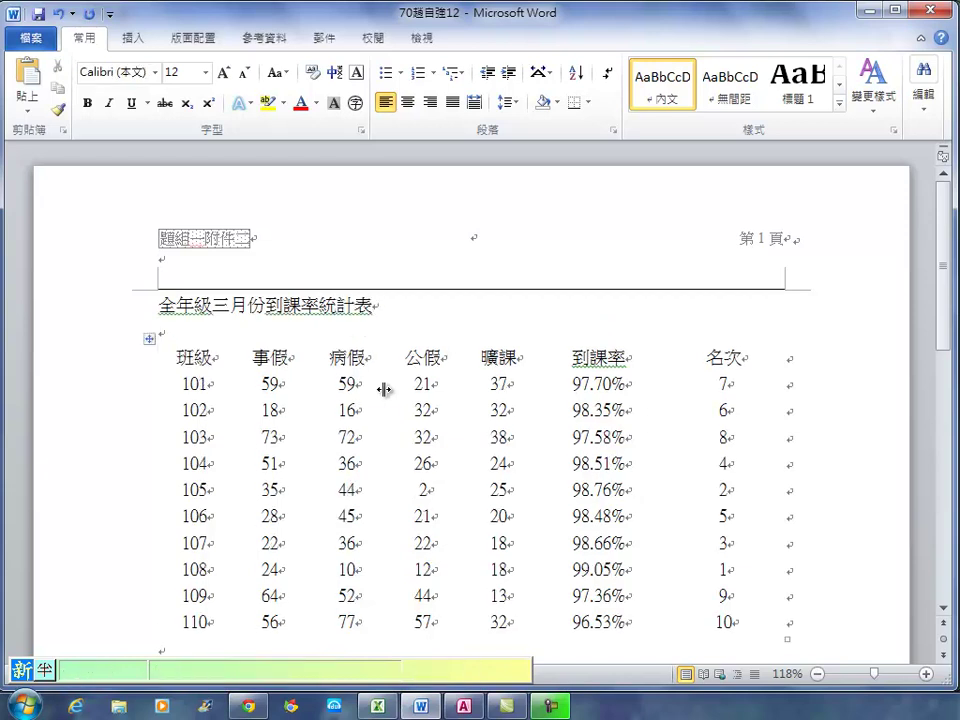
- Centre the title 全年級三月份到課率統計表 and set its font size to 18
left_click(262, 306)
left_click(407, 102)
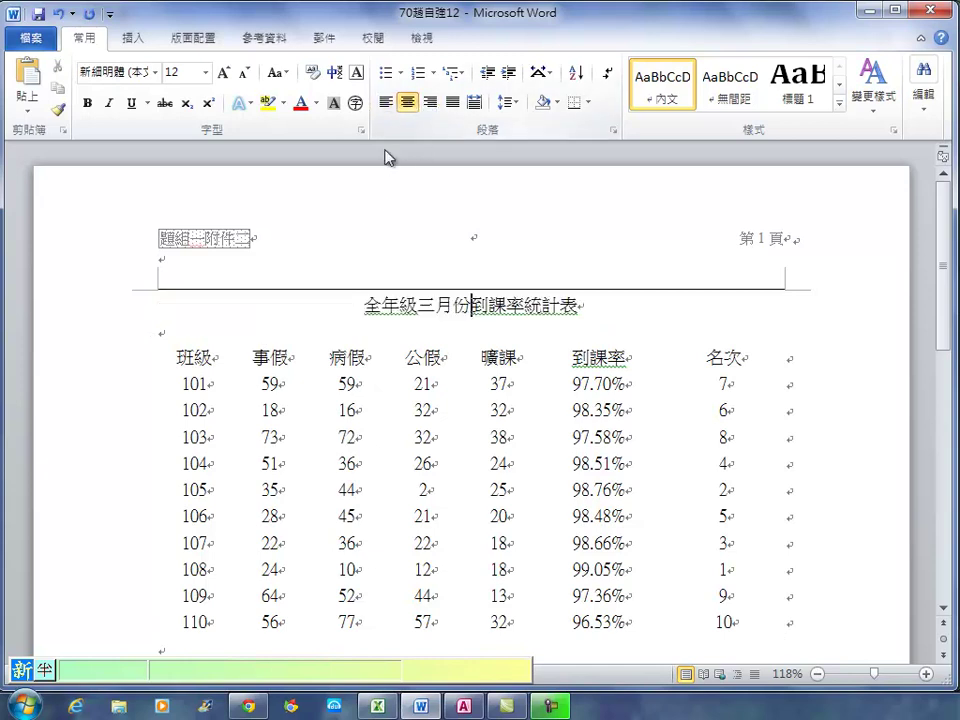
left_click(104, 306)
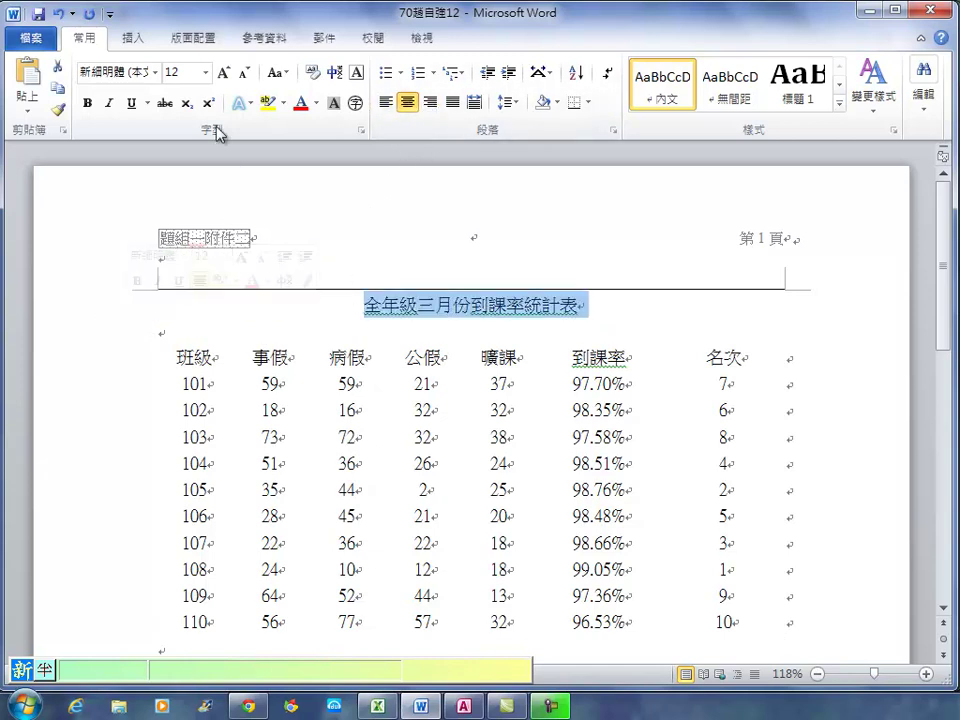
left_click(205, 72)
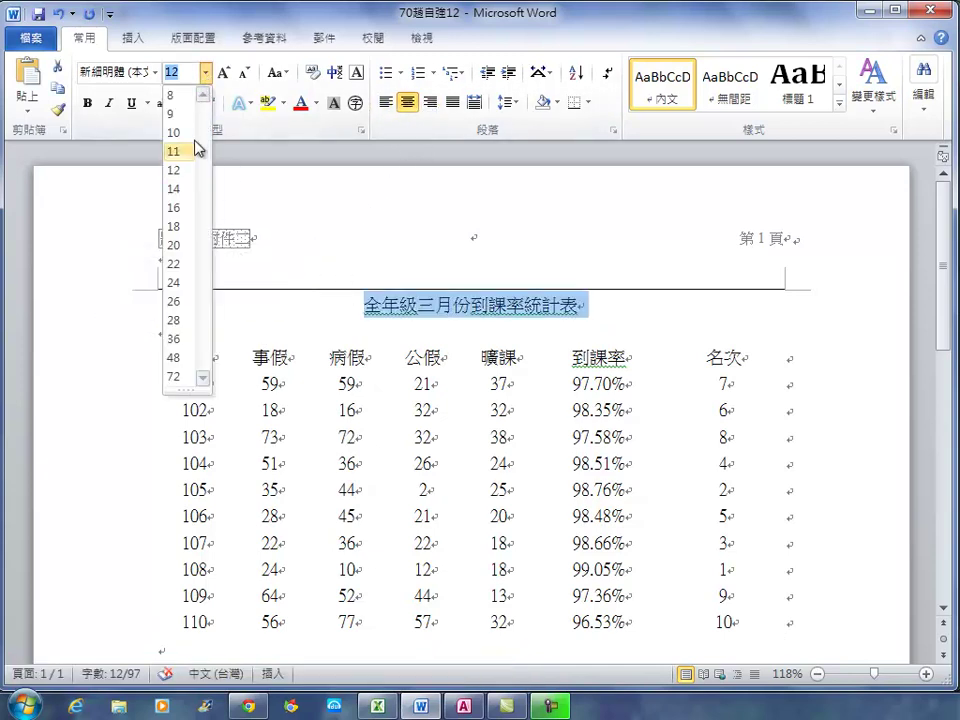
left_click(178, 226)
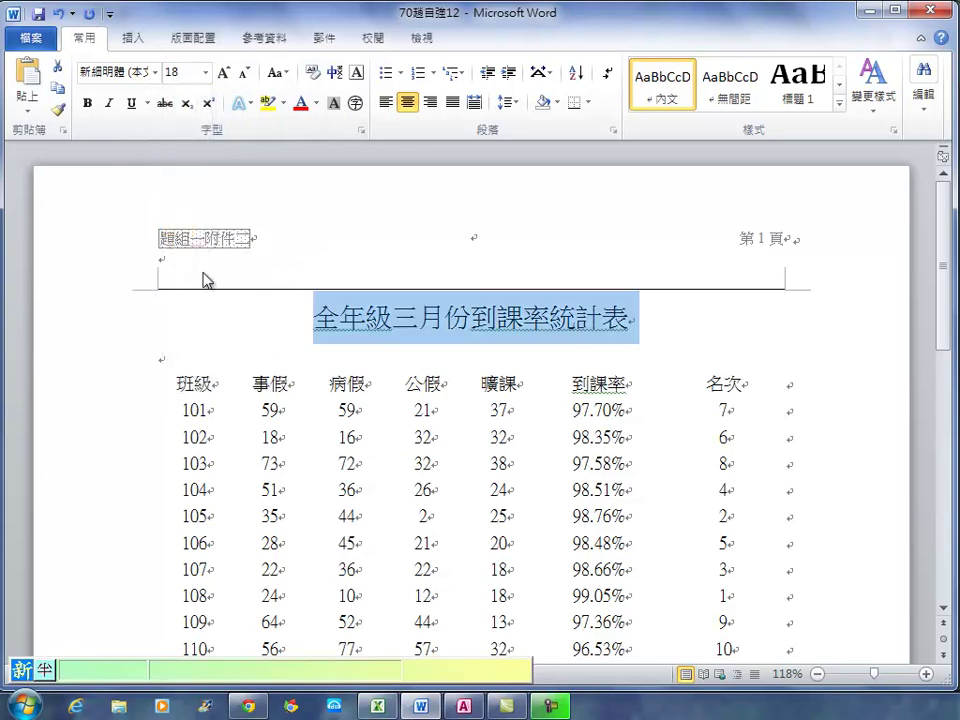
- Apply all borders (所有框線) to the whole attendance table
left_click(149, 364)
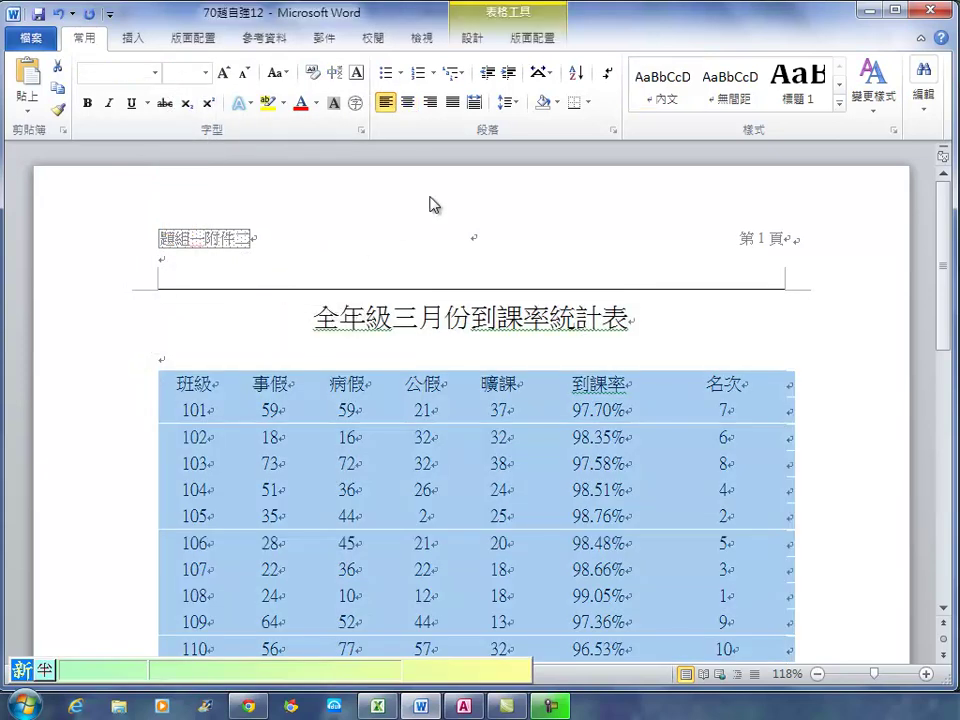
left_click(589, 102)
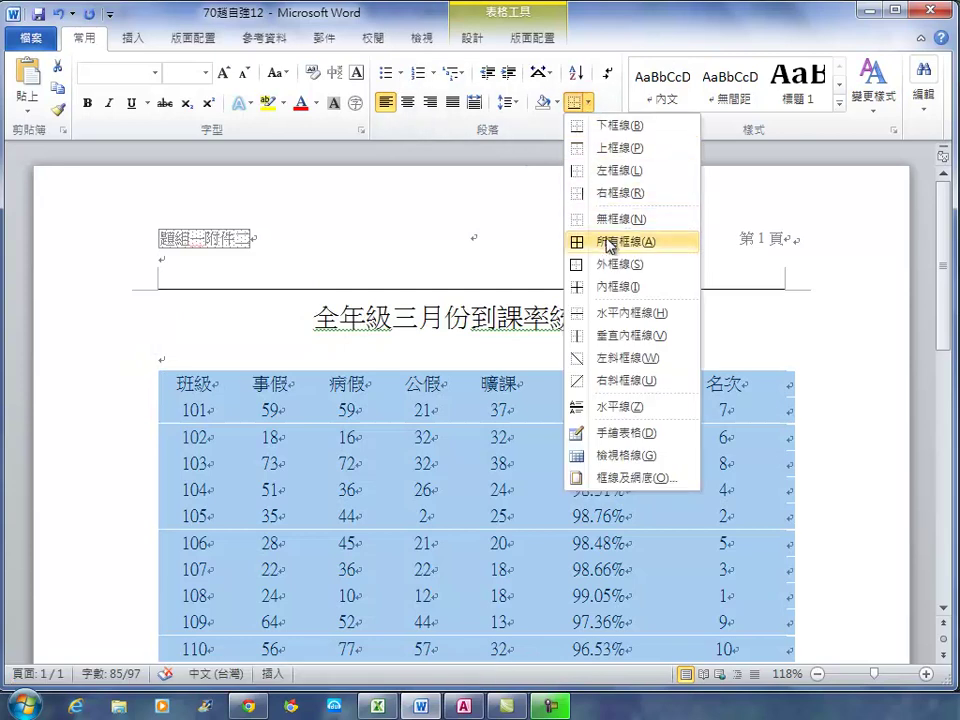
left_click(610, 243)
left_click(340, 418)
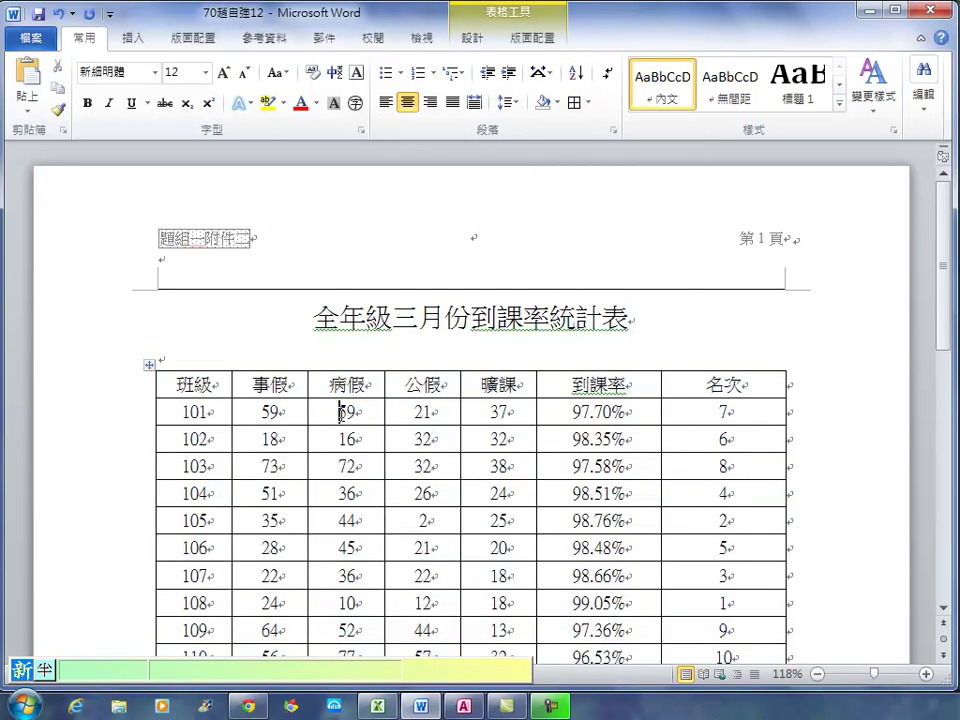
- Set the title and table to 新細明體 for Chinese text and Times New Roman for Latin text, and save the document
scroll(342, 415, "down", 2)
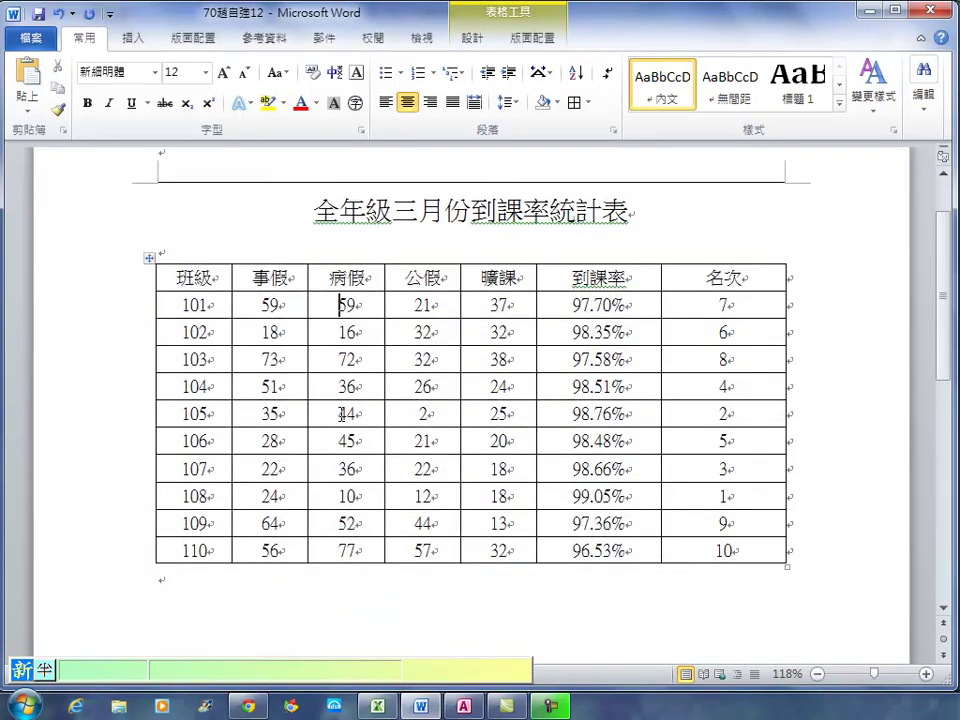
left_click_drag(86, 214, 122, 574)
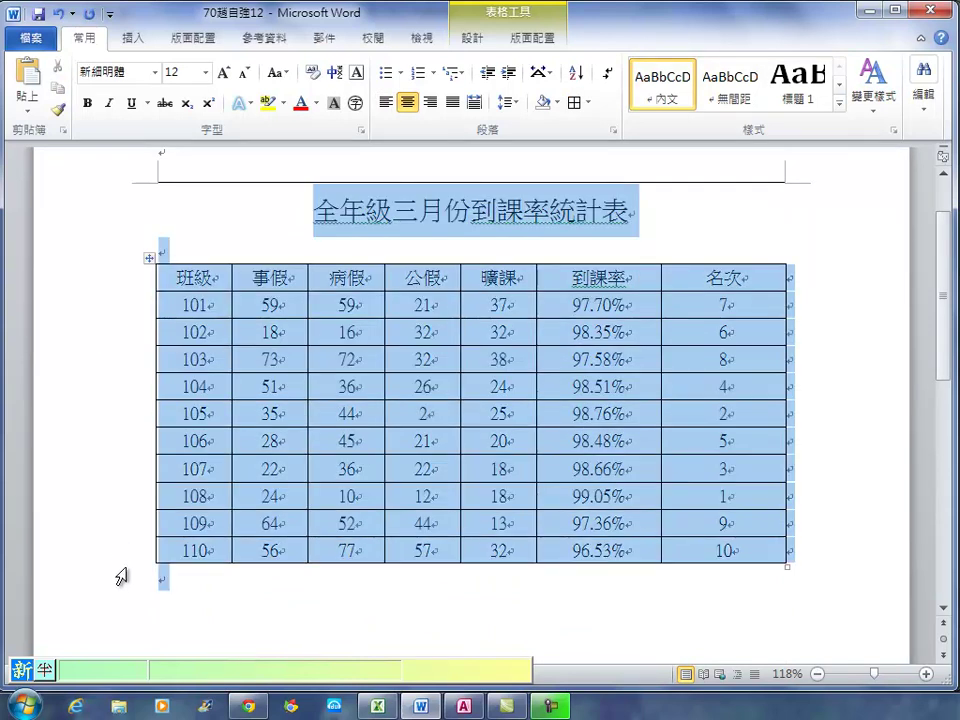
left_click(361, 130)
left_click(487, 209)
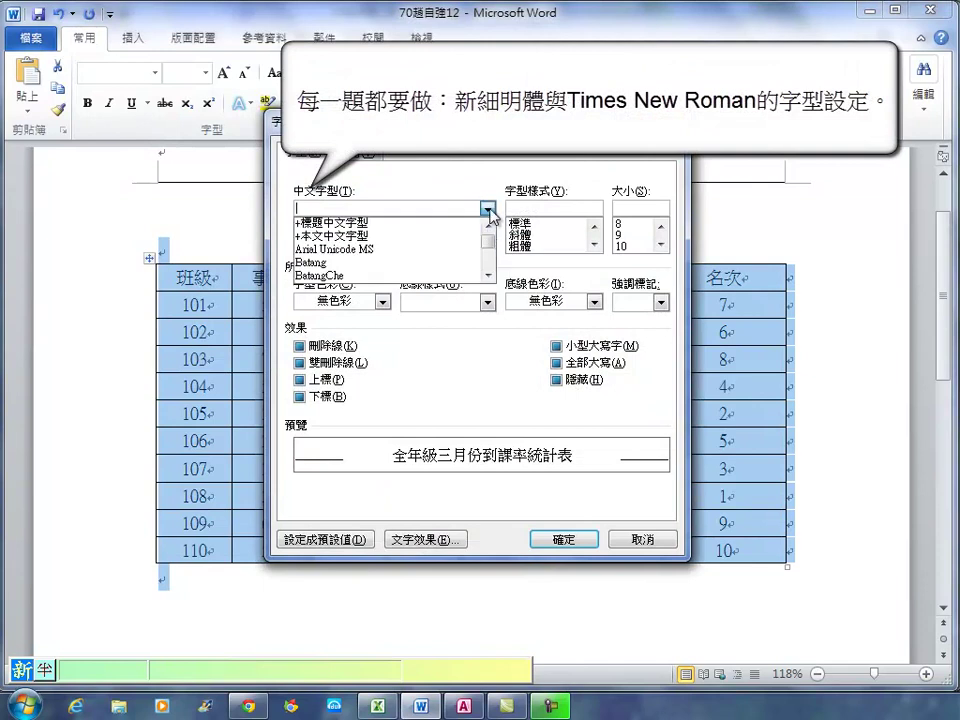
left_click_drag(488, 232, 490, 280)
left_click(368, 236)
left_click(487, 246)
left_click(382, 300)
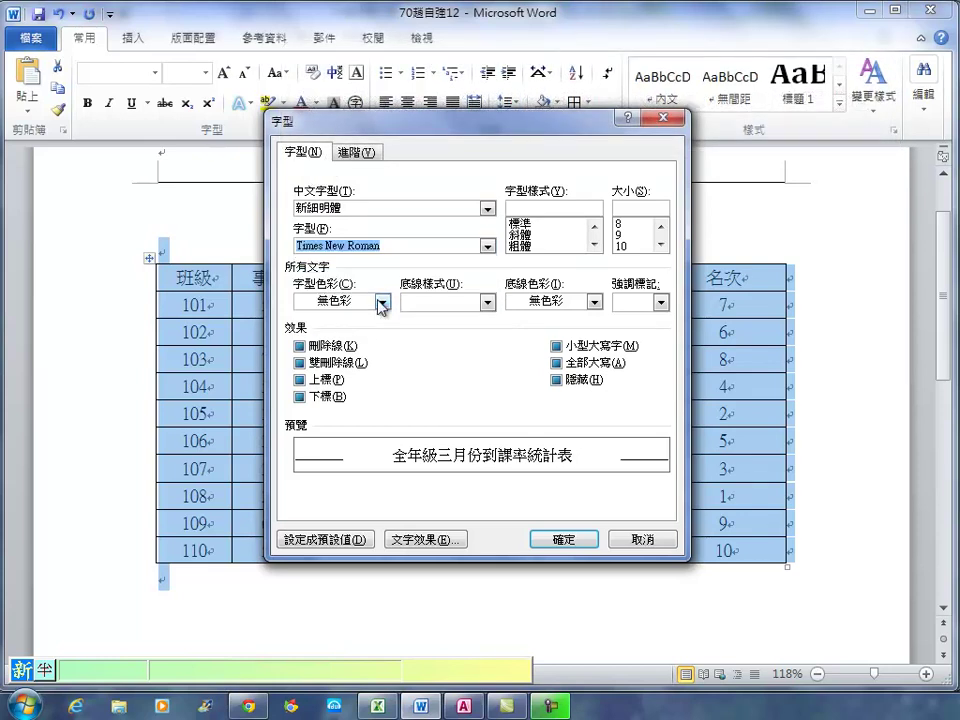
left_click(562, 539)
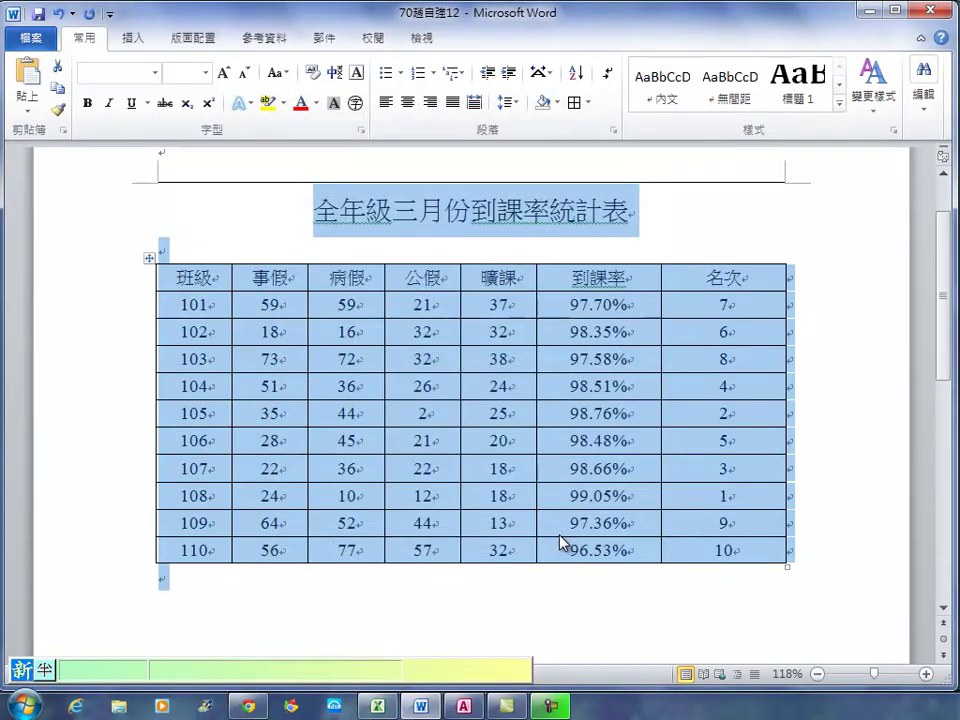
left_click(553, 326)
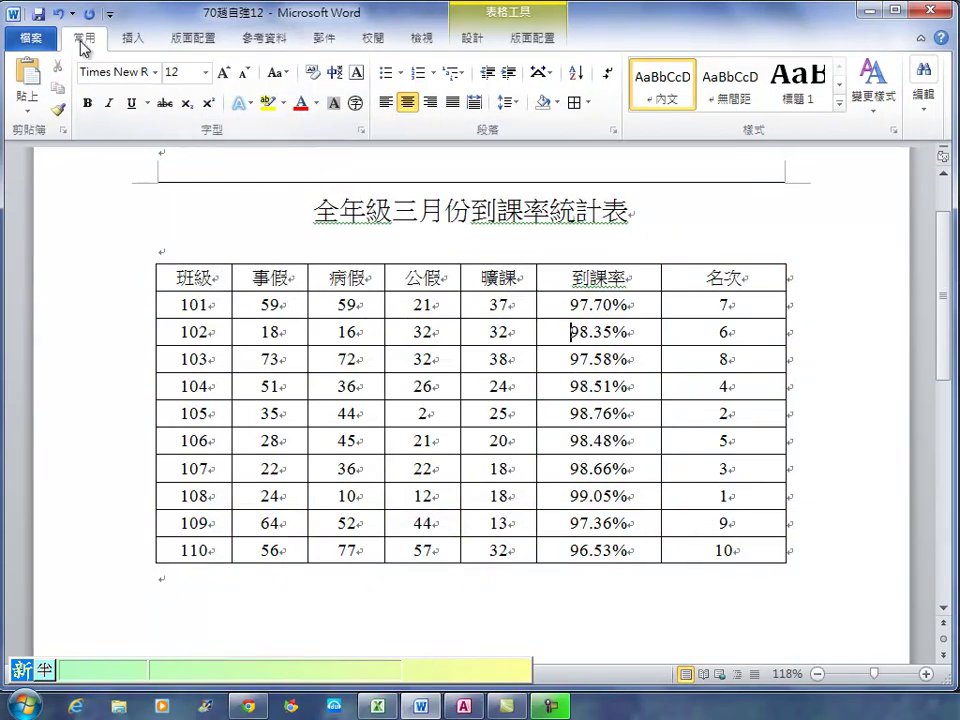
left_click(39, 15)
- Make the title 全年級三月份到課率統計表 italic and underlined, and save the document
scroll(707, 156, "up", 2)
left_click(71, 326)
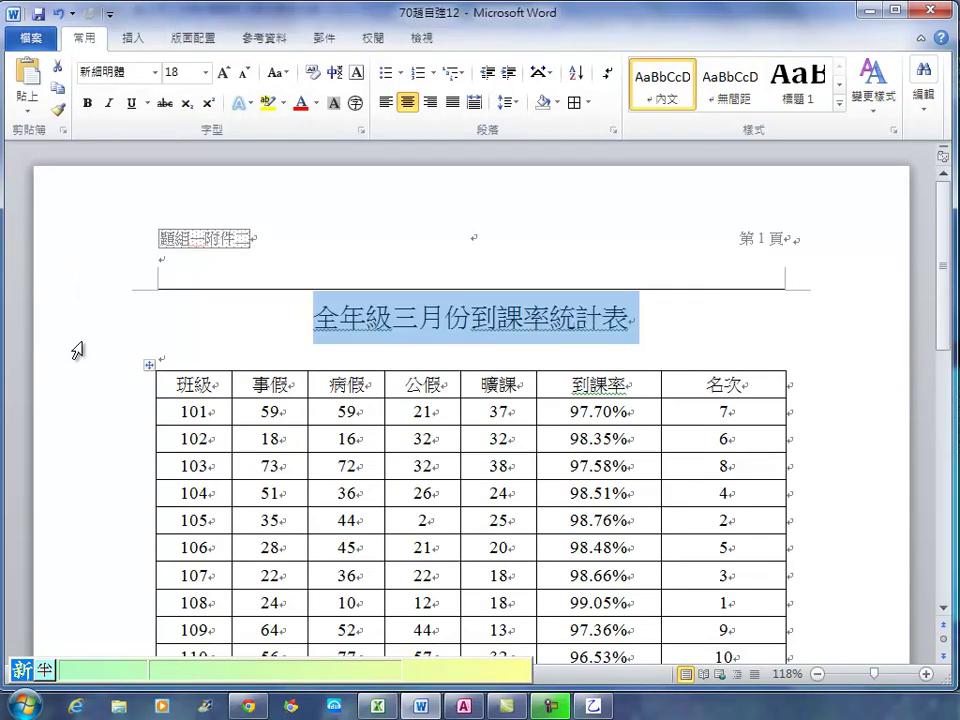
left_click(109, 104)
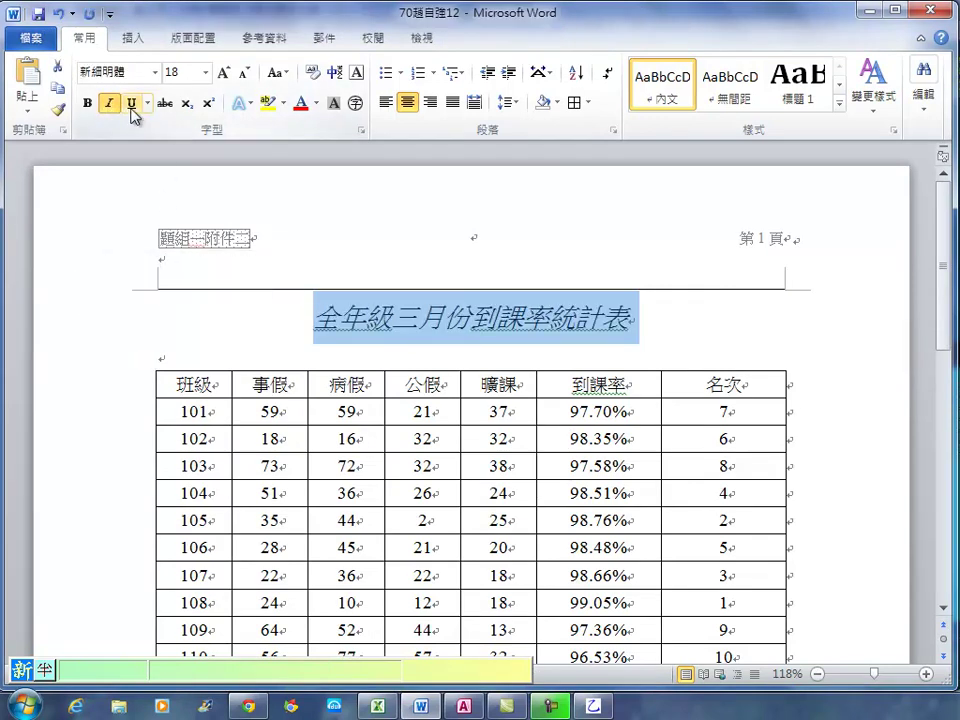
left_click(133, 104)
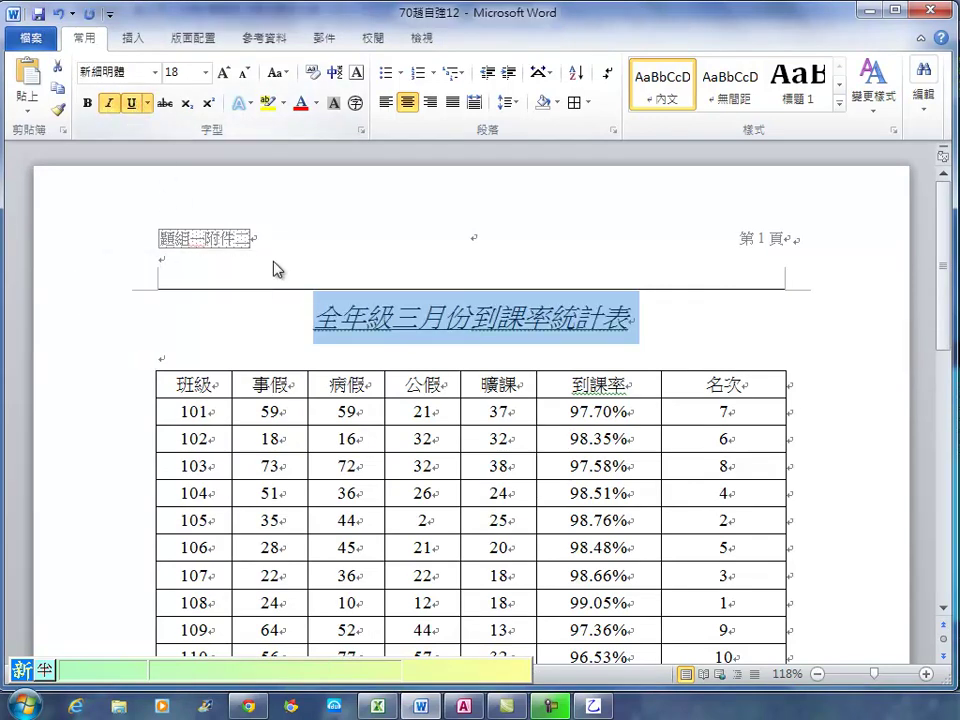
left_click(38, 13)
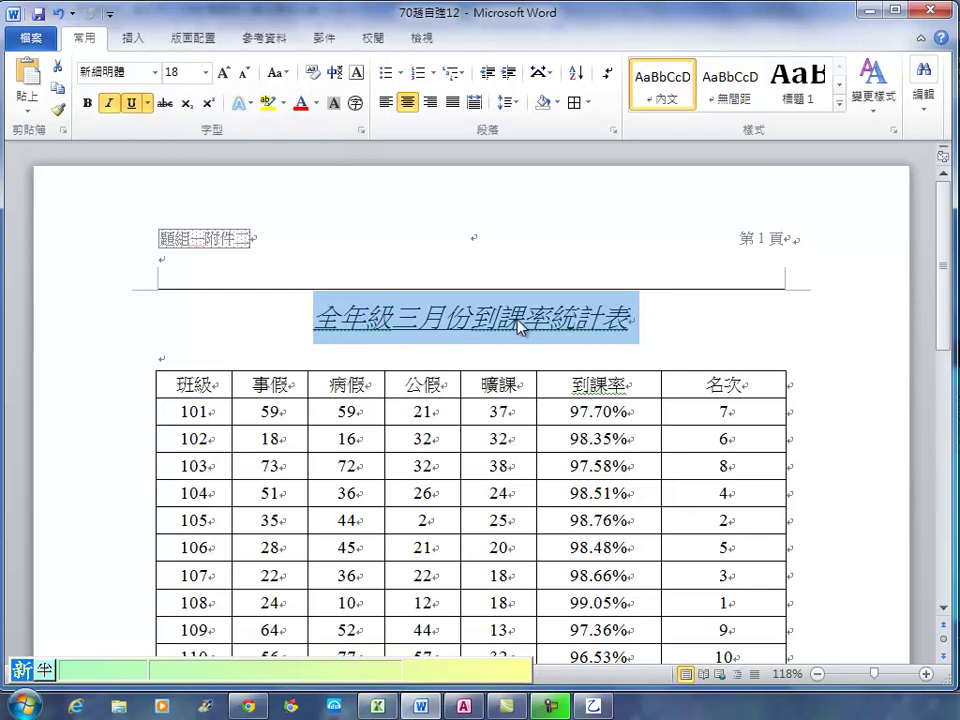